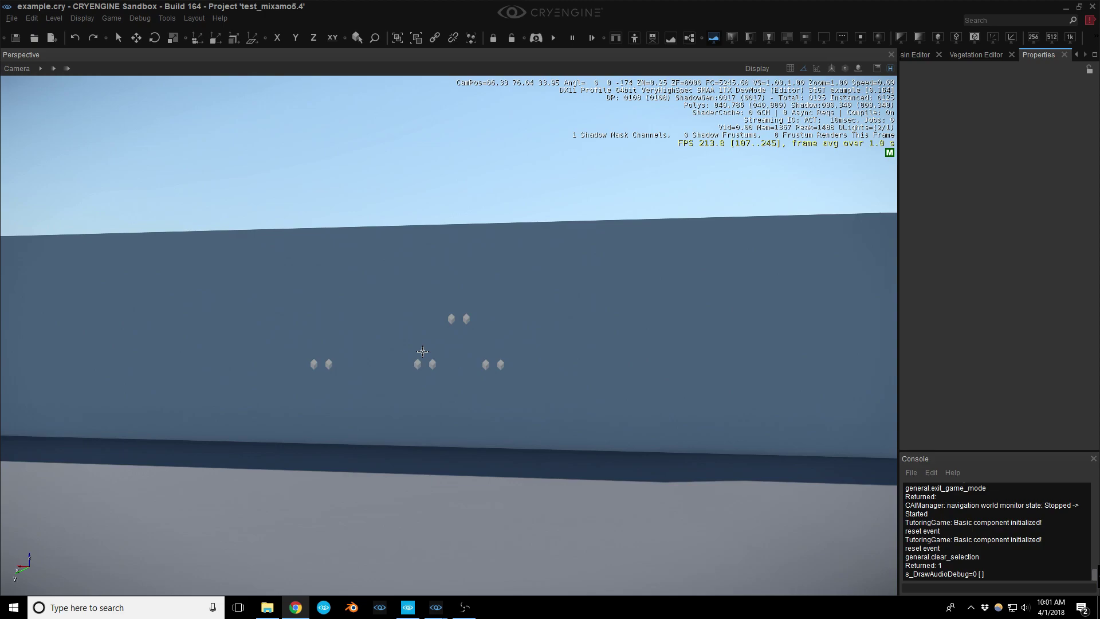
# Run the level in game mode and raise the system audio volume
pyautogui.moveTo(432, 273); pyautogui.dragTo(452, 300, button='right')
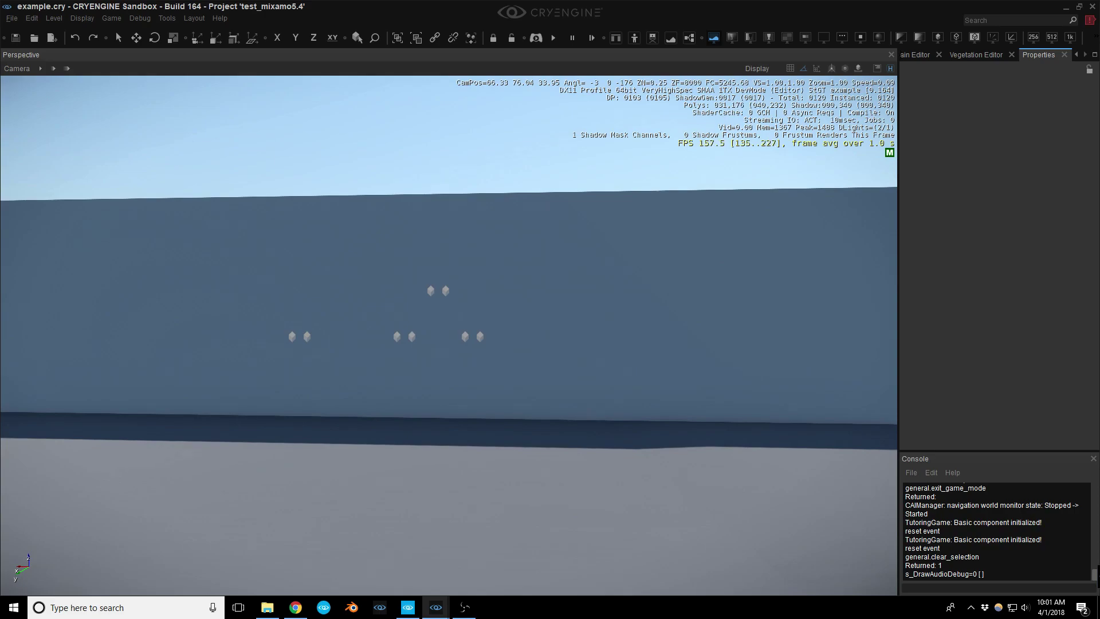
pyautogui.hotkey('ctrl', 'g')
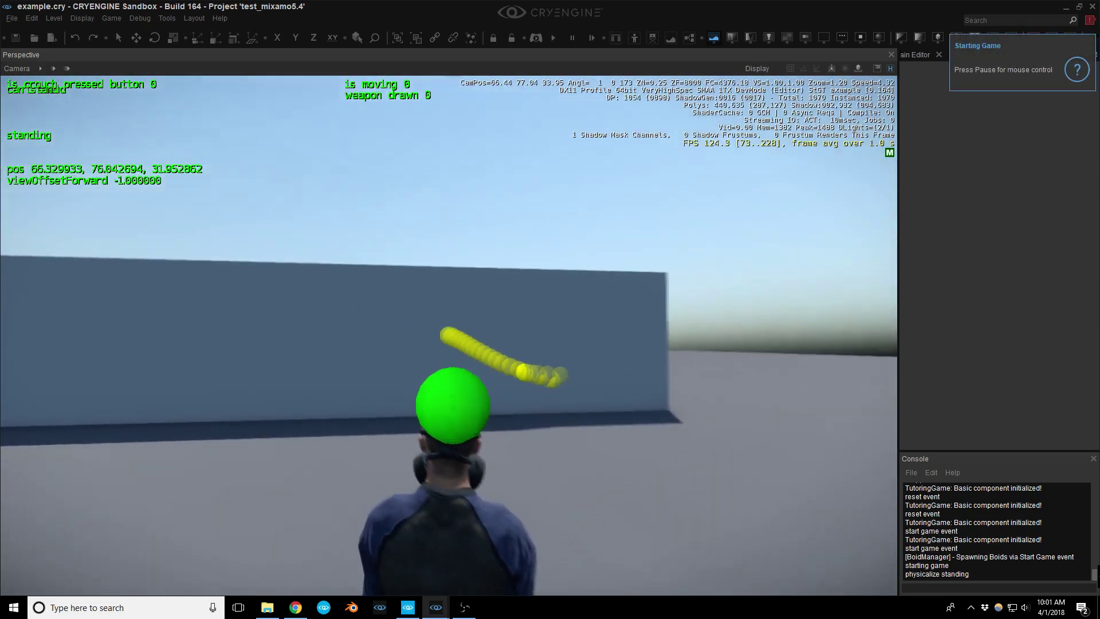
pyautogui.press('XF86AudioLowerVolume')
pyautogui.press('XF86AudioRaiseVolume')
pyautogui.press('XF86AudioRaiseVolume')
pyautogui.press('XF86AudioRaiseVolume')
pyautogui.press('XF86AudioRaiseVolume')
pyautogui.press('XF86AudioRaiseVolume')
pyautogui.press('XF86AudioRaiseVolume')
pyautogui.press('XF86AudioRaiseVolume')
pyautogui.press('XF86AudioRaiseVolume')
pyautogui.press('XF86AudioRaiseVolume')
pyautogui.press('XF86AudioRaiseVolume')
pyautogui.press('XF86AudioRaiseVolume')
pyautogui.press('XF86AudioRaiseVolume')
pyautogui.press('XF86AudioRaiseVolume')
pyautogui.press('XF86AudioRaiseVolume')
# Walk the character along the wall firing shots at several spots to test bullet impacts, and exit game mode
pyautogui.press('w')
pyautogui.click(436, 358)
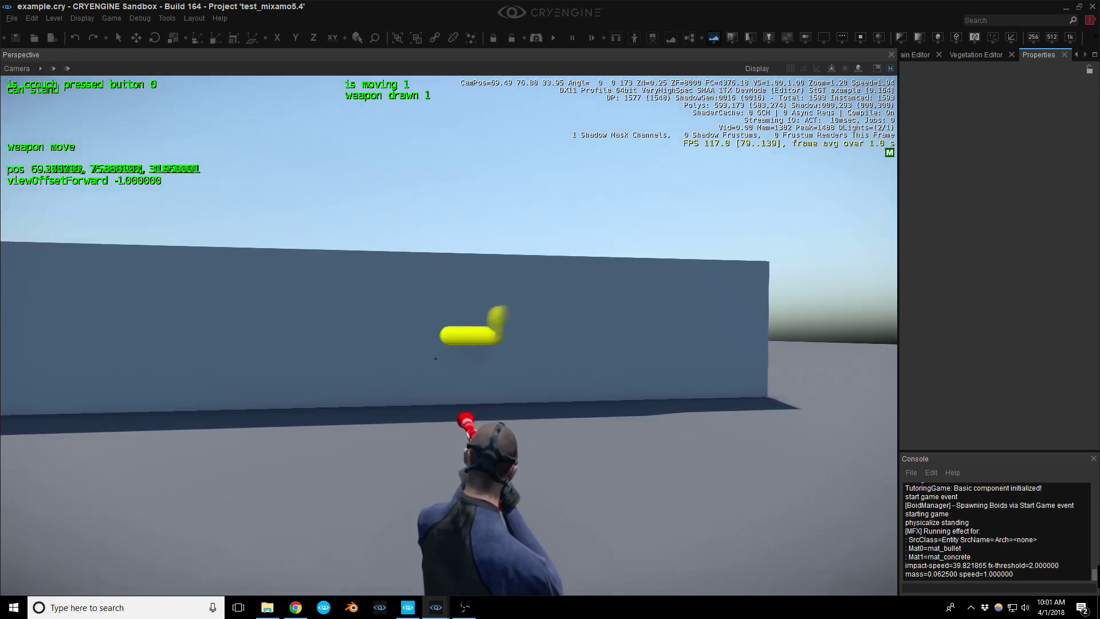
pyautogui.click(436, 358)
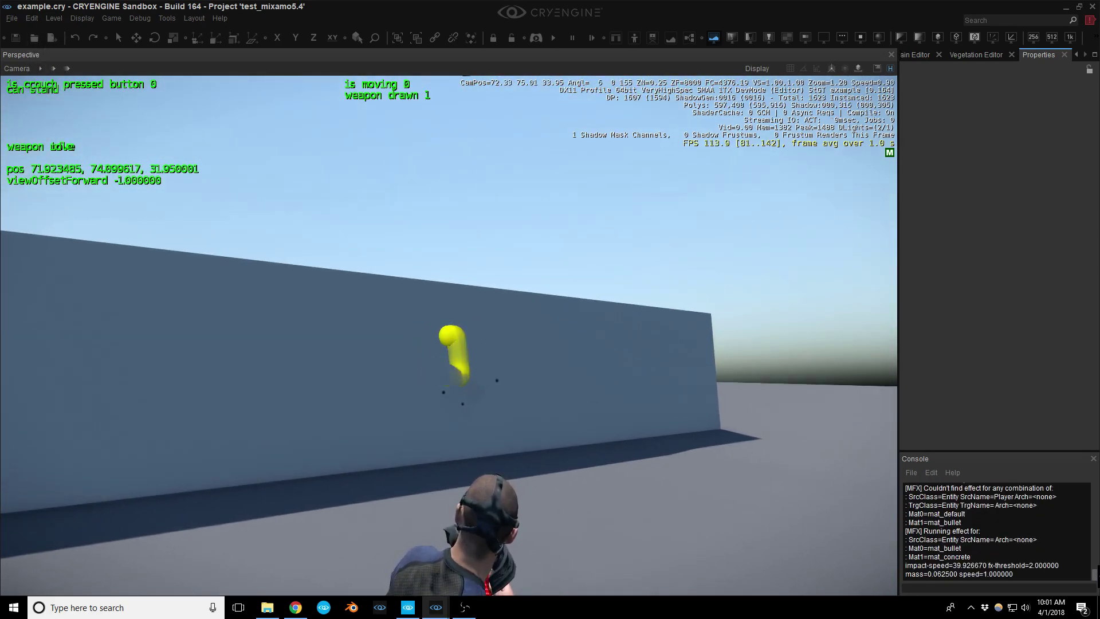
pyautogui.click(436, 358)
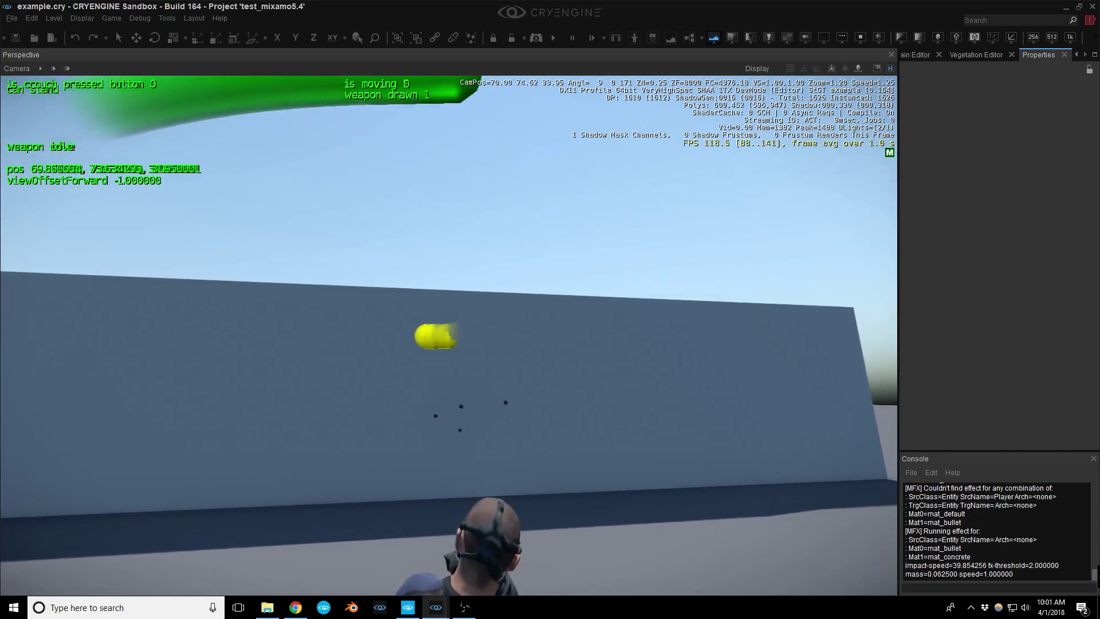
pyautogui.click(436, 358)
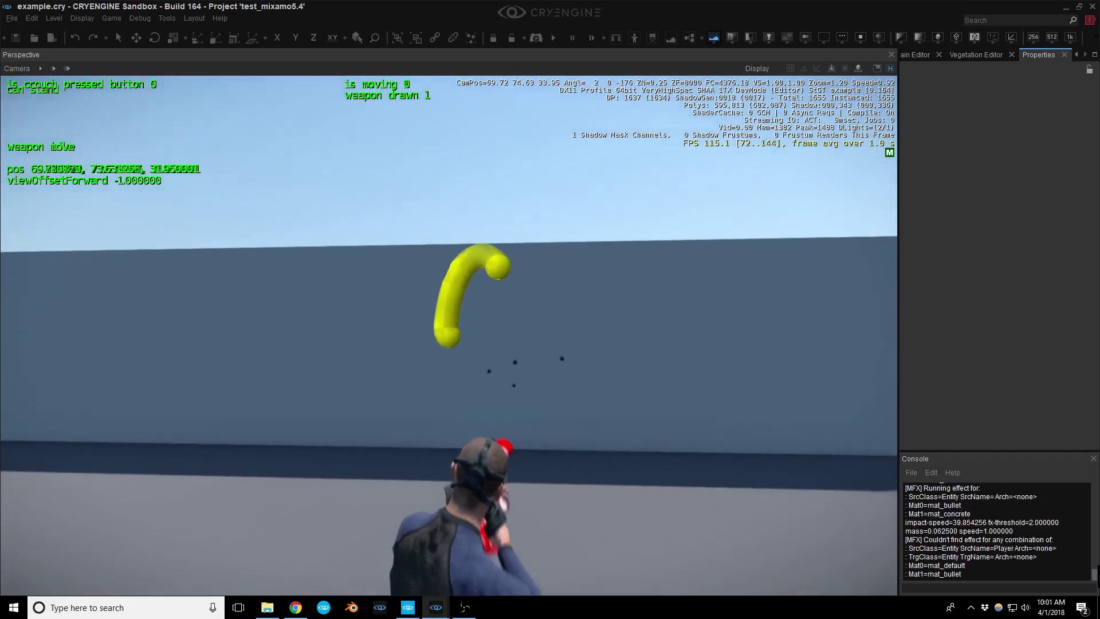
pyautogui.click(436, 358)
pyautogui.click(436, 358)
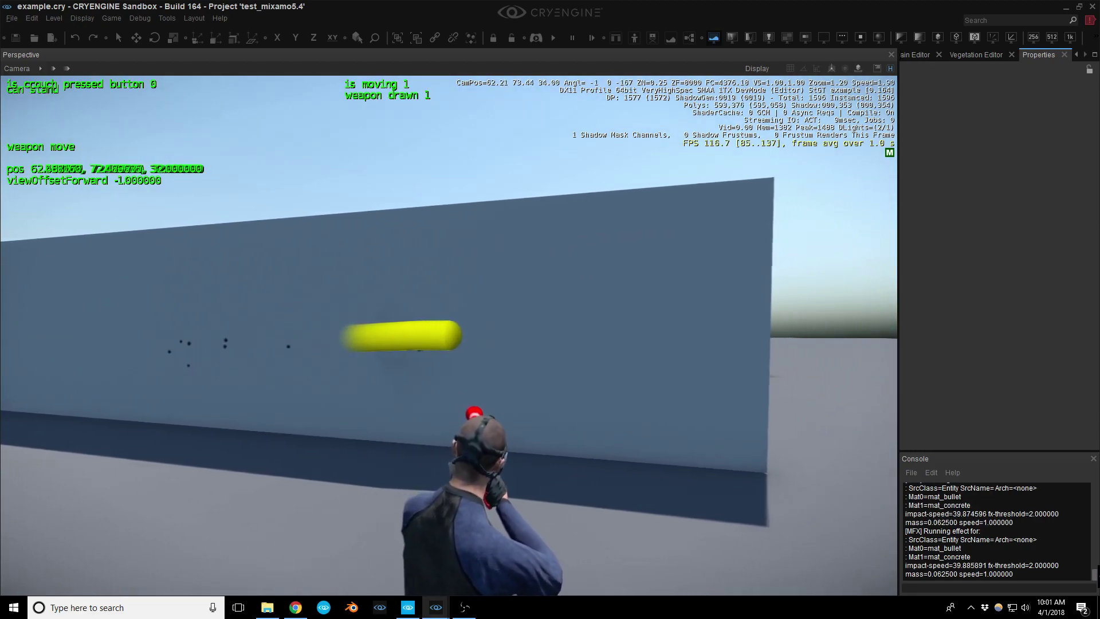
pyautogui.click(449, 335)
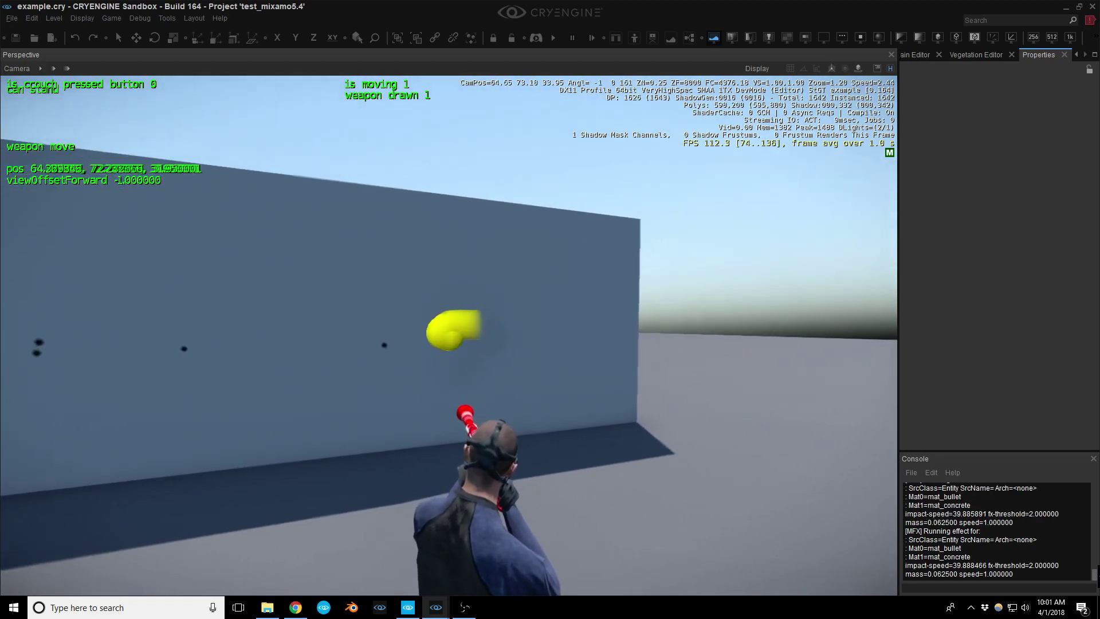
pyautogui.click(448, 335)
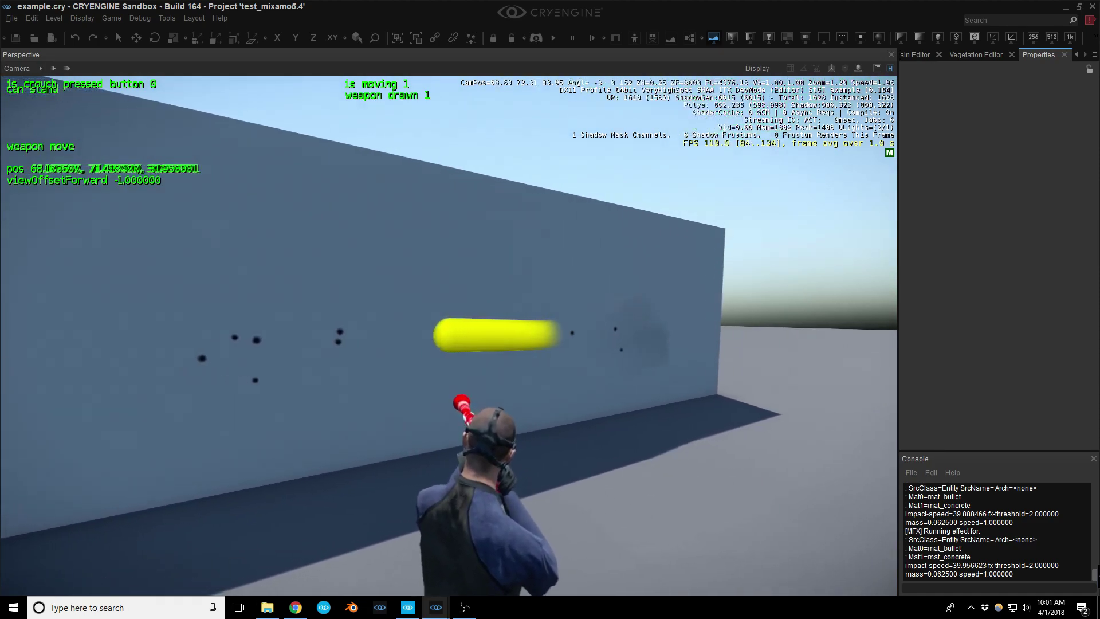
pyautogui.click(449, 335)
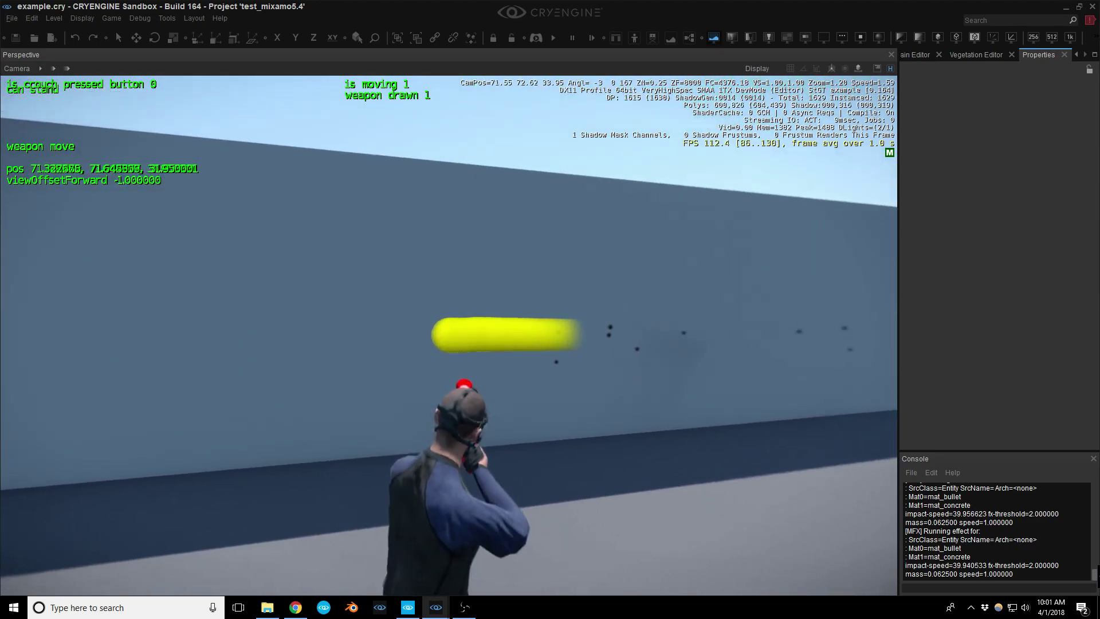
pyautogui.click(449, 335)
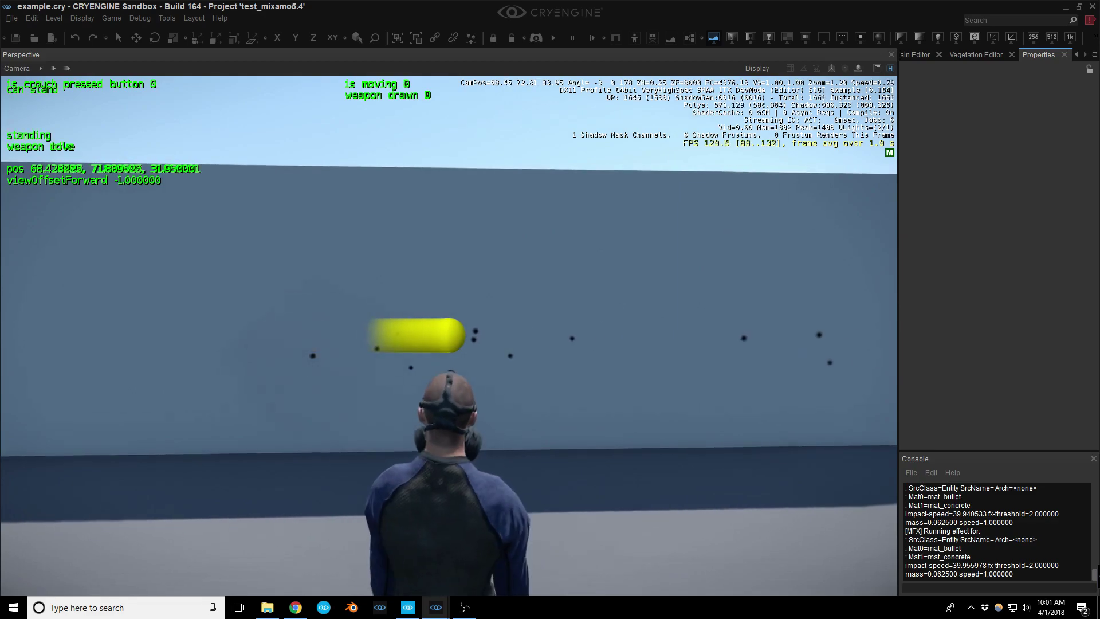
pyautogui.press('Escape')
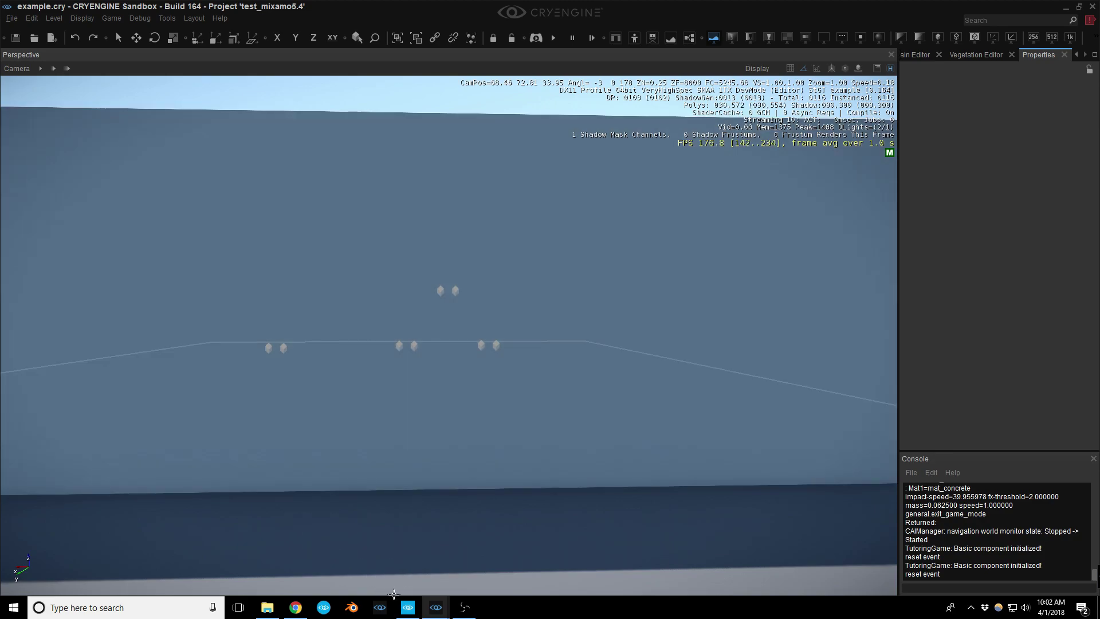
# Switch to the CRYENGINE Launcher, reveal the test_mixamo5.4 project in Explorer and bring its folder window fully into view
pyautogui.click(408, 607)
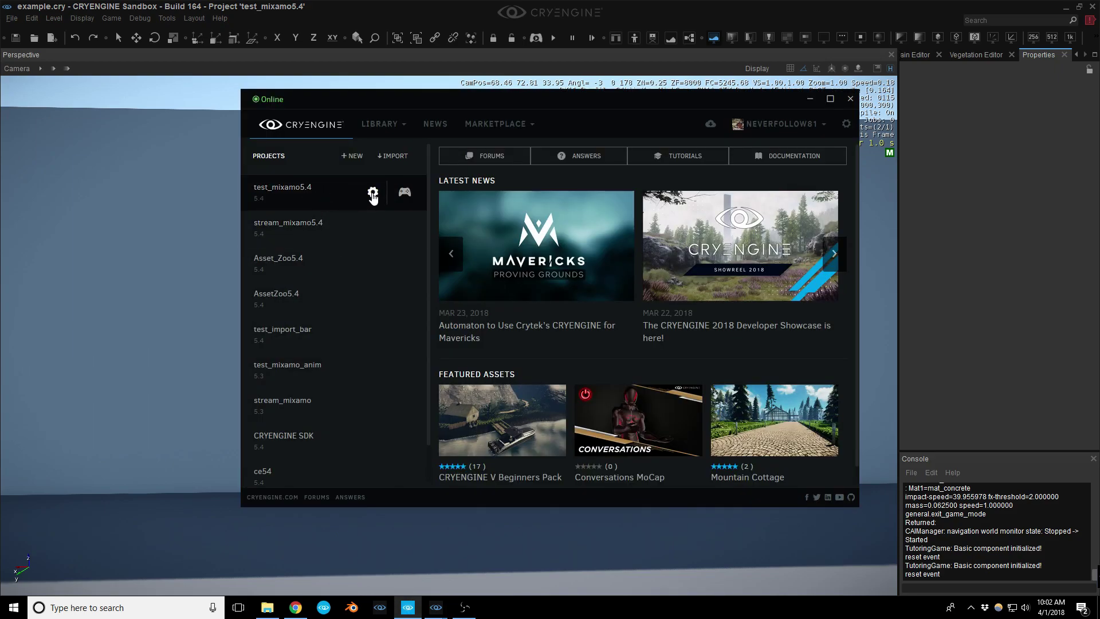
pyautogui.click(373, 193)
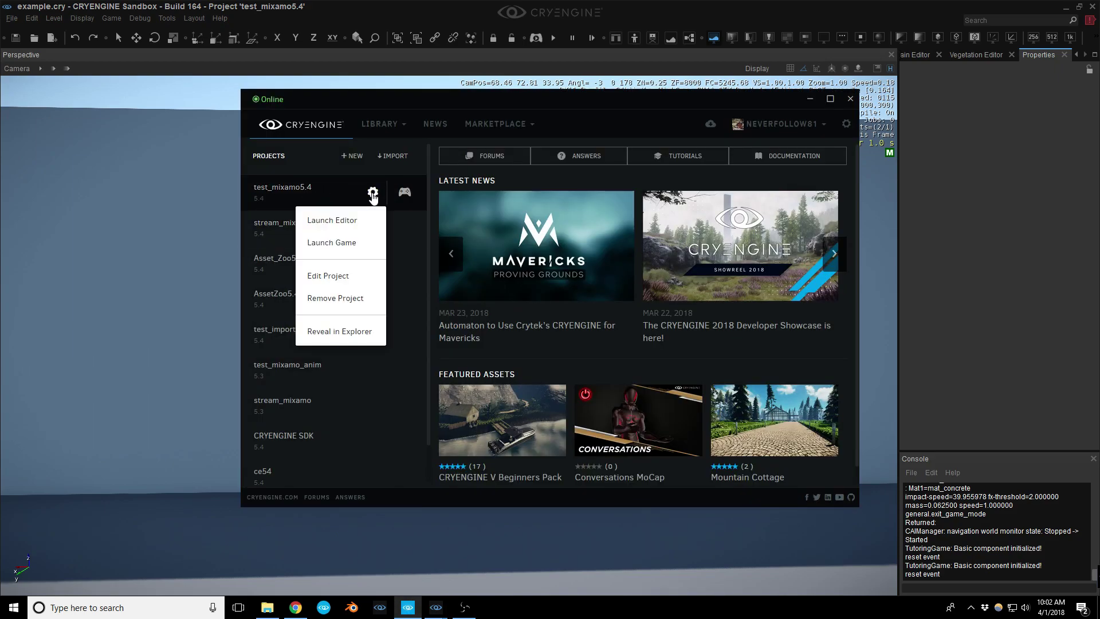
pyautogui.click(346, 331)
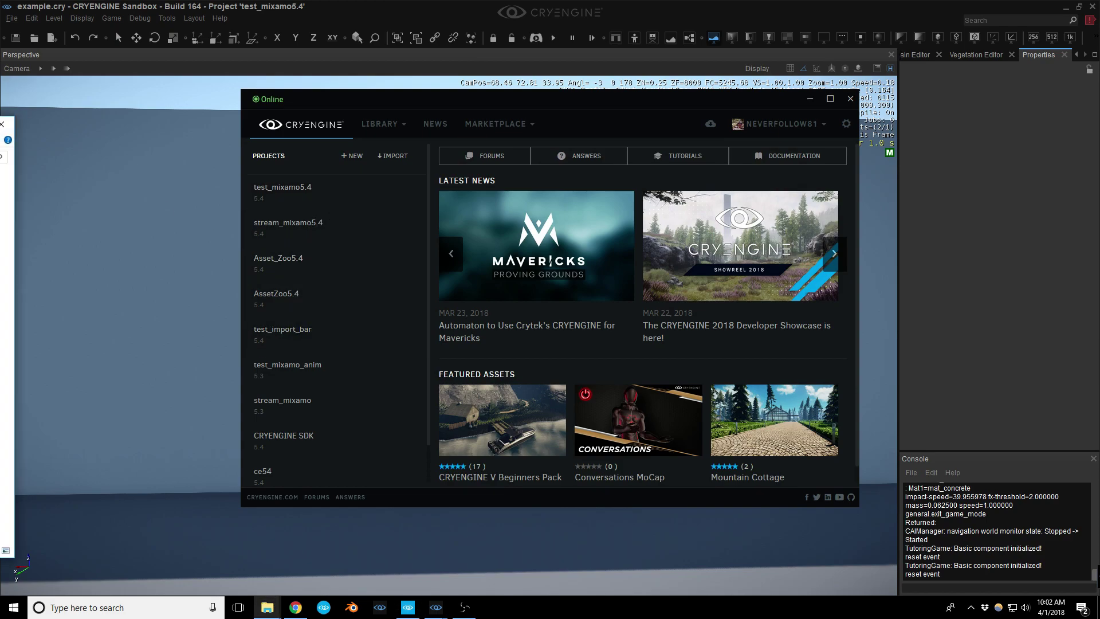
pyautogui.moveTo(0, 133); pyautogui.dragTo(729, 149)
pyautogui.click(804, 103)
pyautogui.moveTo(524, 143); pyautogui.dragTo(522, 72)
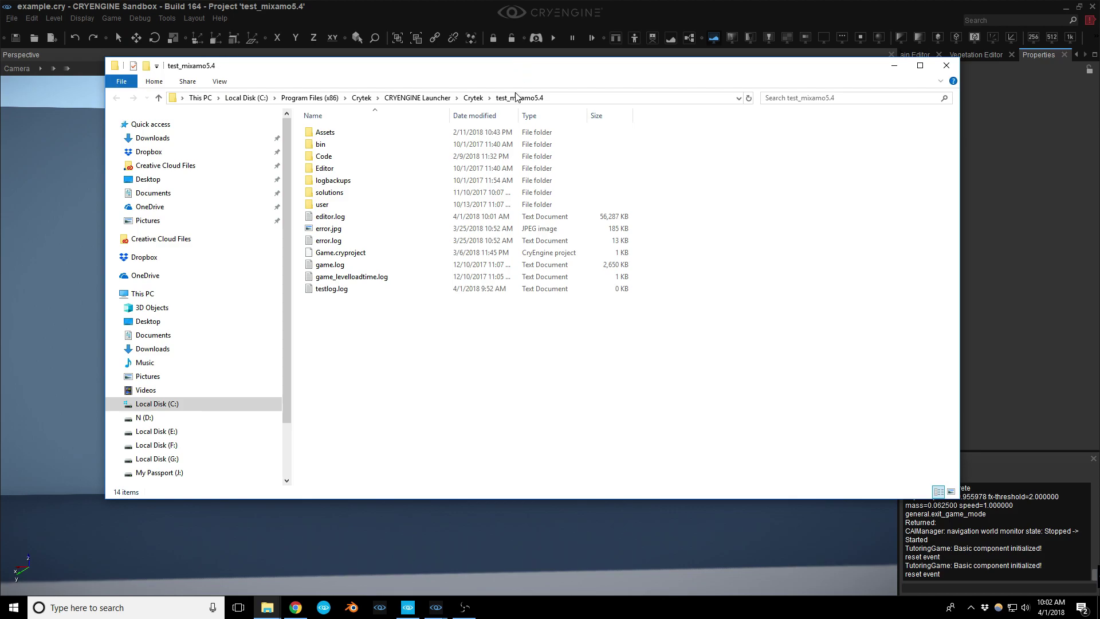
# Open the project's Assets\Libs\particles folder and look through its particle files
pyautogui.doubleClick(339, 135)
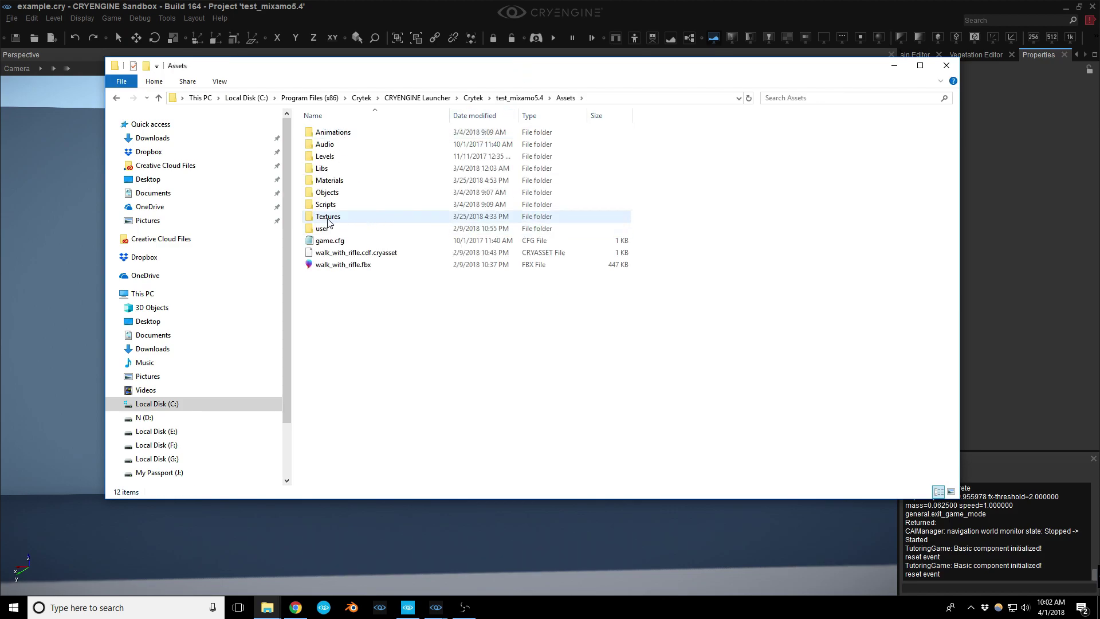
pyautogui.doubleClick(347, 165)
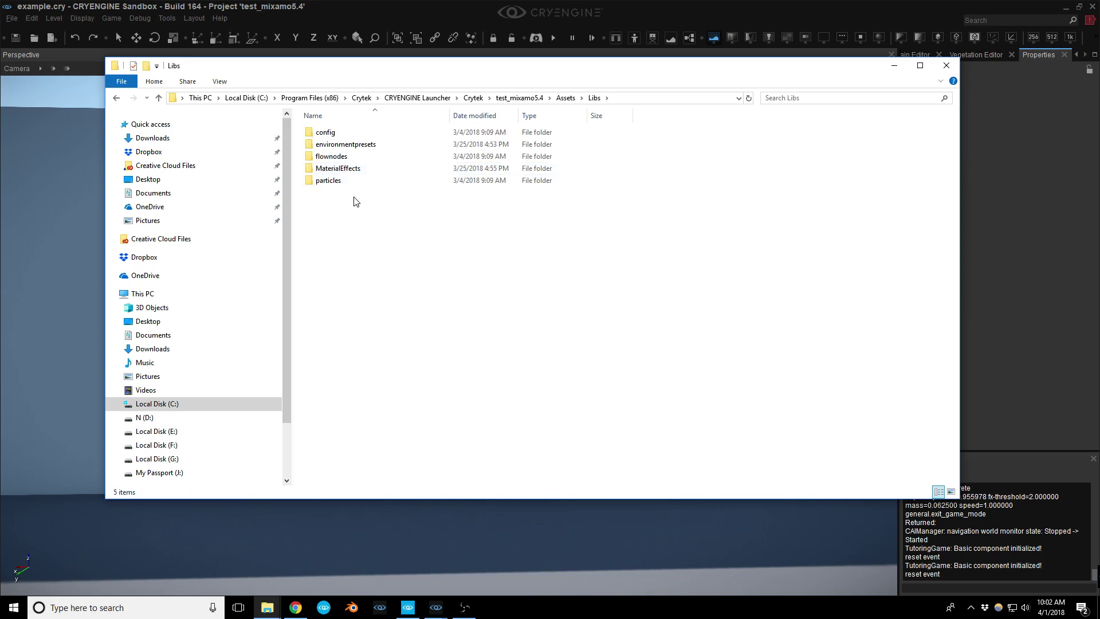
pyautogui.doubleClick(345, 182)
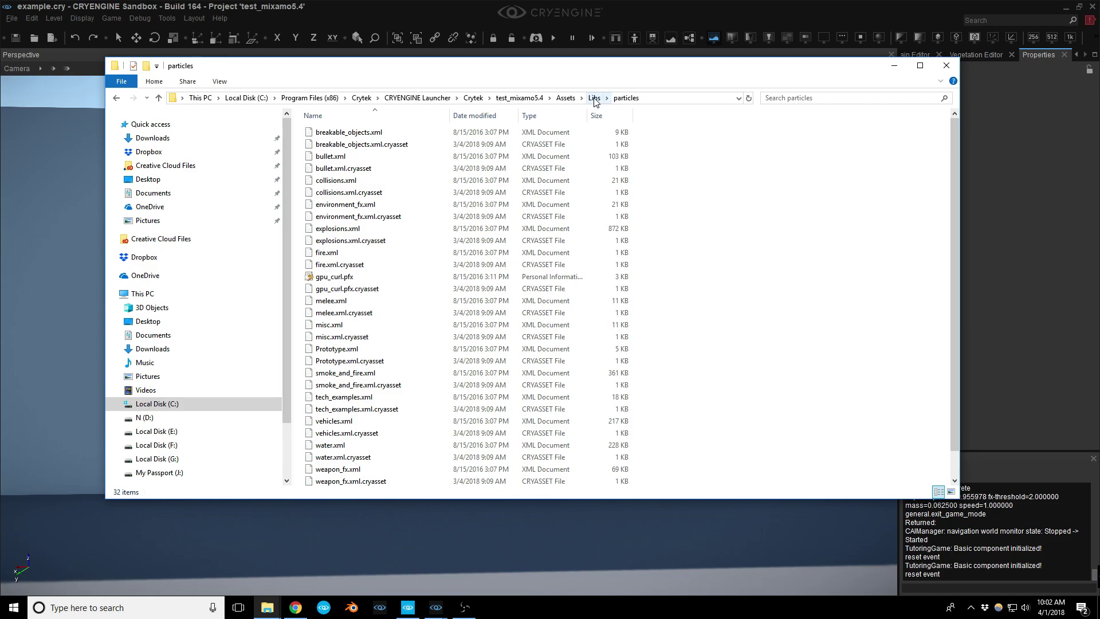
pyautogui.scroll(-1, 413, 237)
pyautogui.scroll(1, 413, 235)
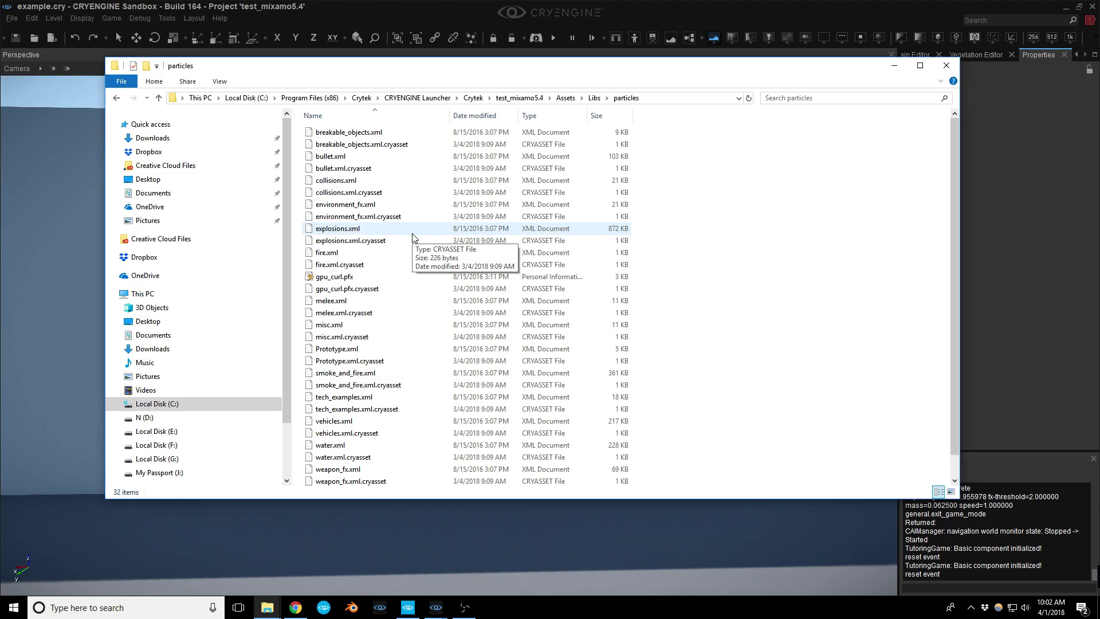
# Go back up to Assets, view the subfolders of Textures and return to the Assets folder
pyautogui.click(594, 98)
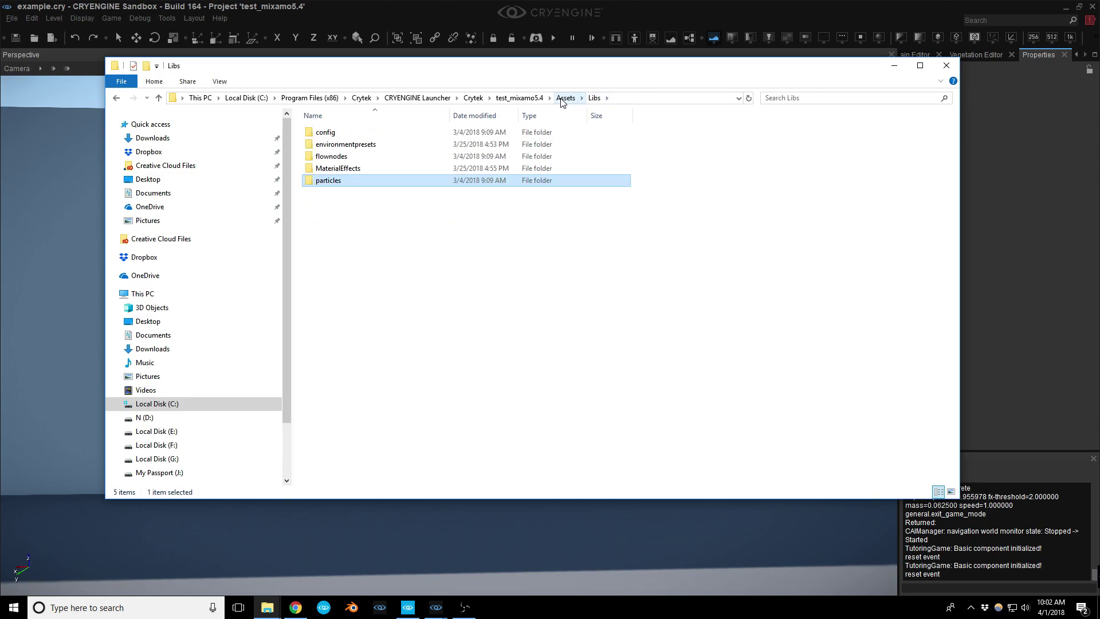
pyautogui.click(565, 99)
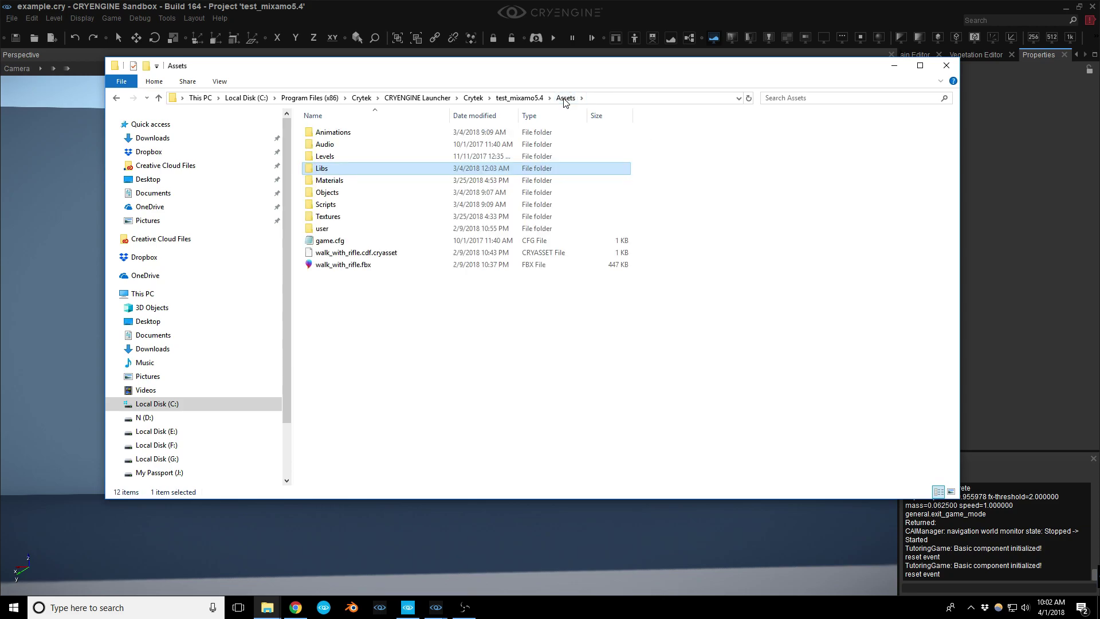
pyautogui.doubleClick(335, 216)
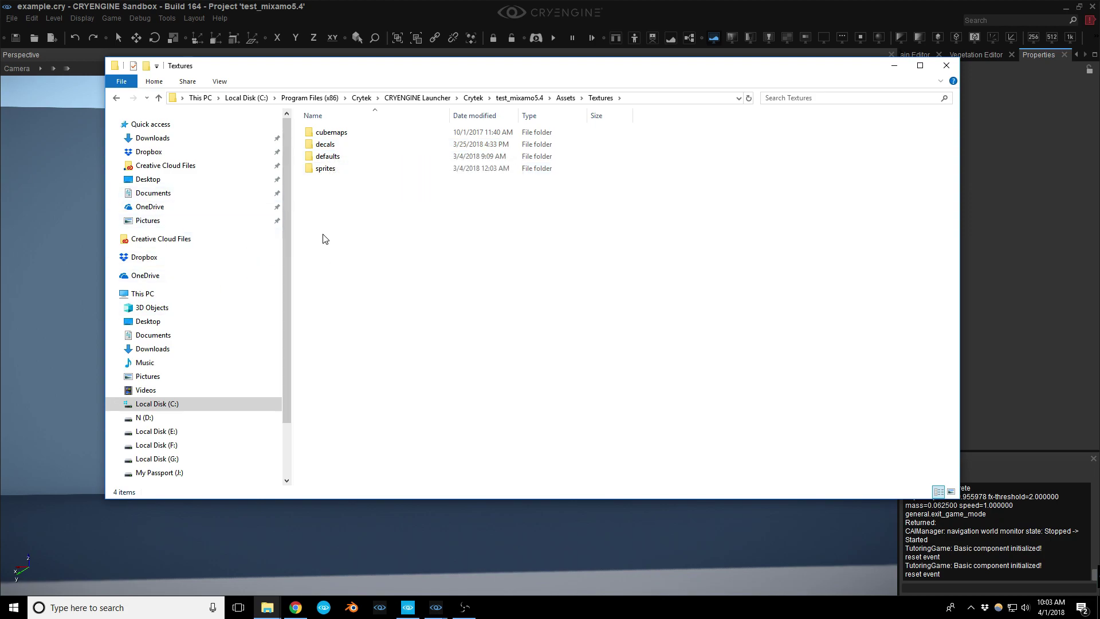
pyautogui.click(565, 98)
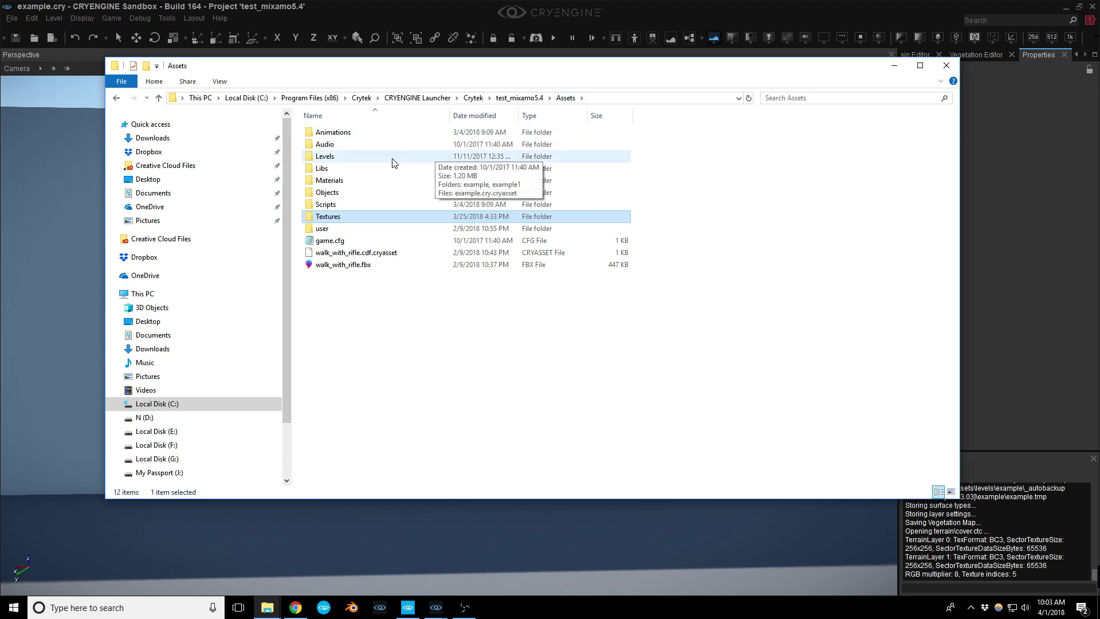
# Open the Audio\sdlmixer folder, widen the Name column and look through the ogg sound files
pyautogui.doubleClick(338, 150)
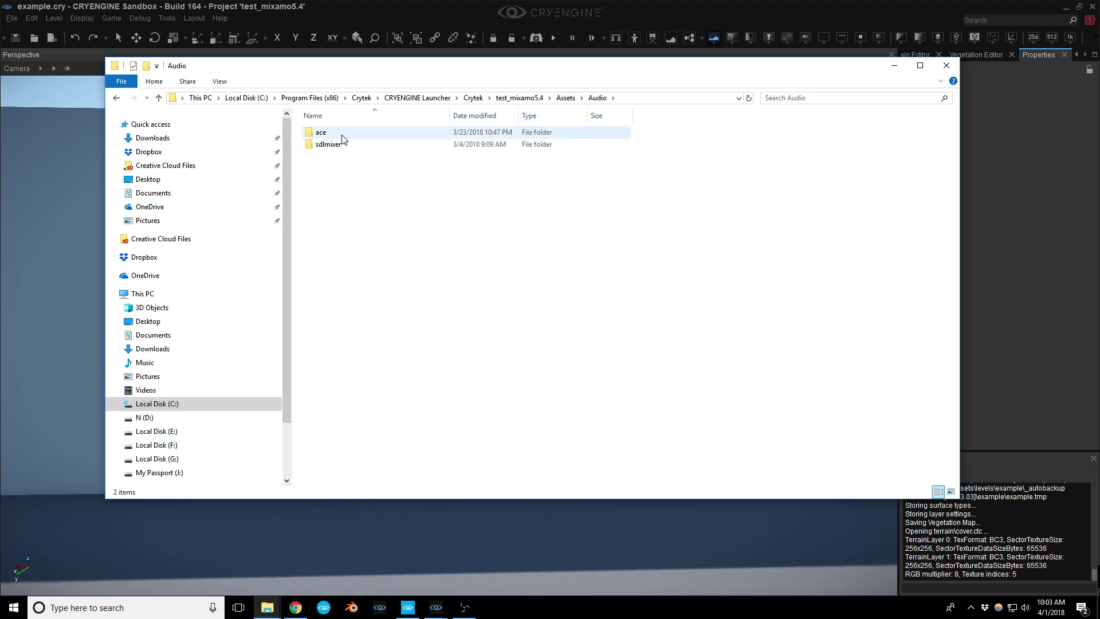
pyautogui.doubleClick(338, 145)
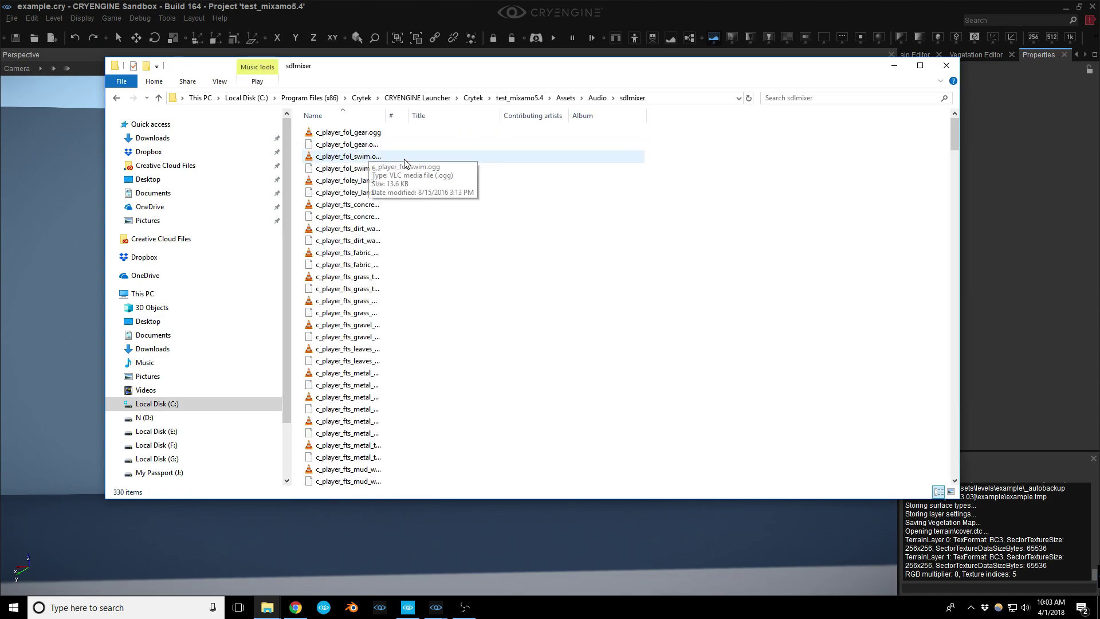
pyautogui.moveTo(386, 117); pyautogui.dragTo(518, 132)
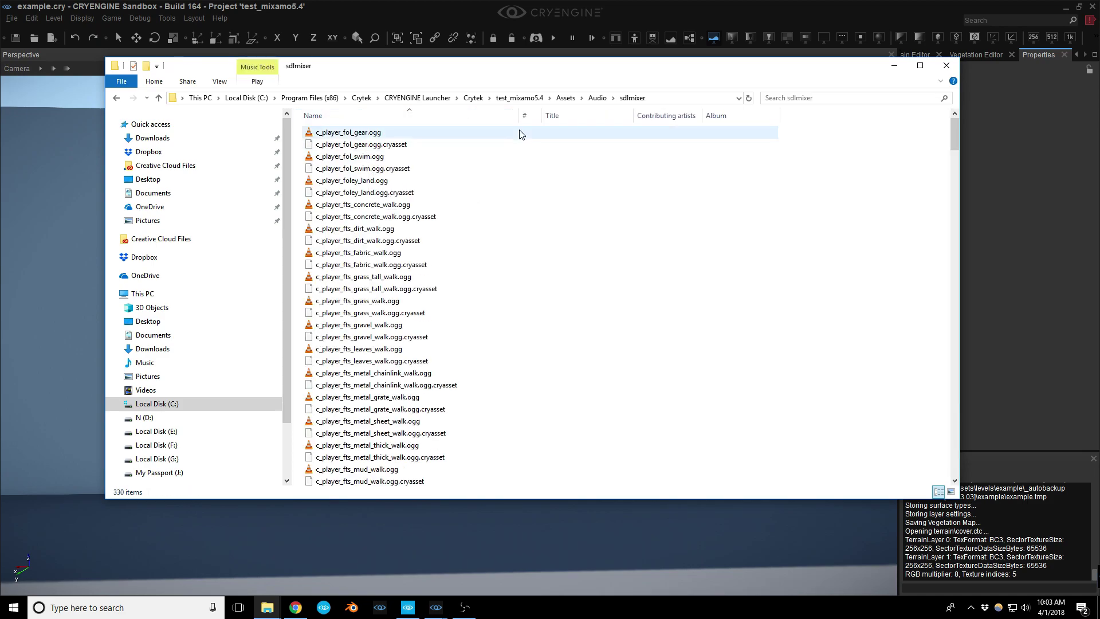
pyautogui.scroll(-5, 401, 295)
pyautogui.scroll(-20, 401, 294)
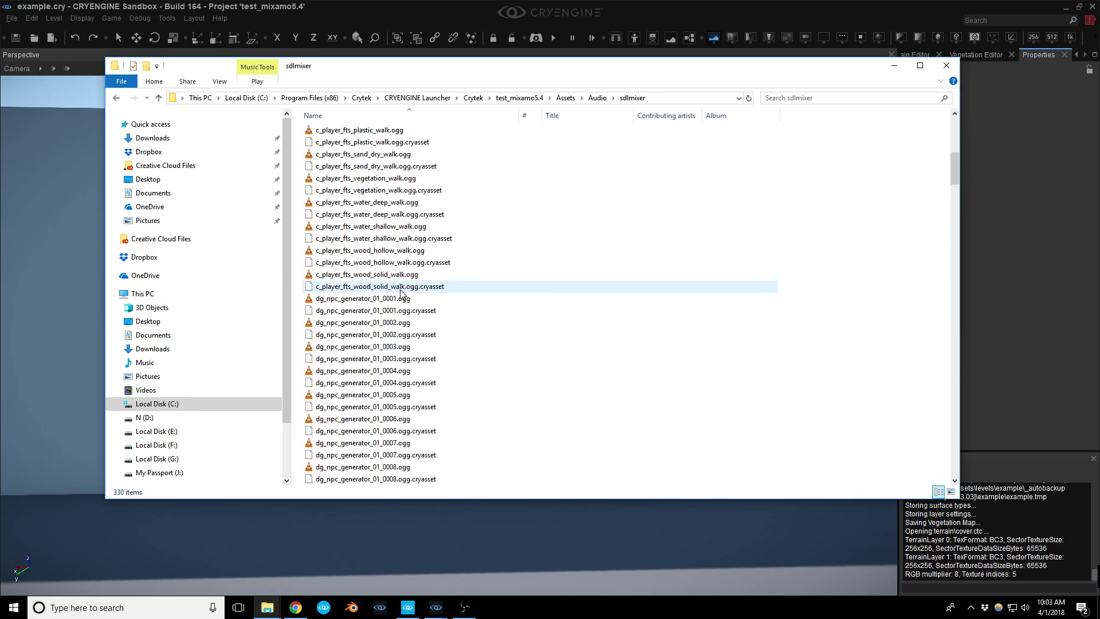
pyautogui.scroll(-20, 401, 294)
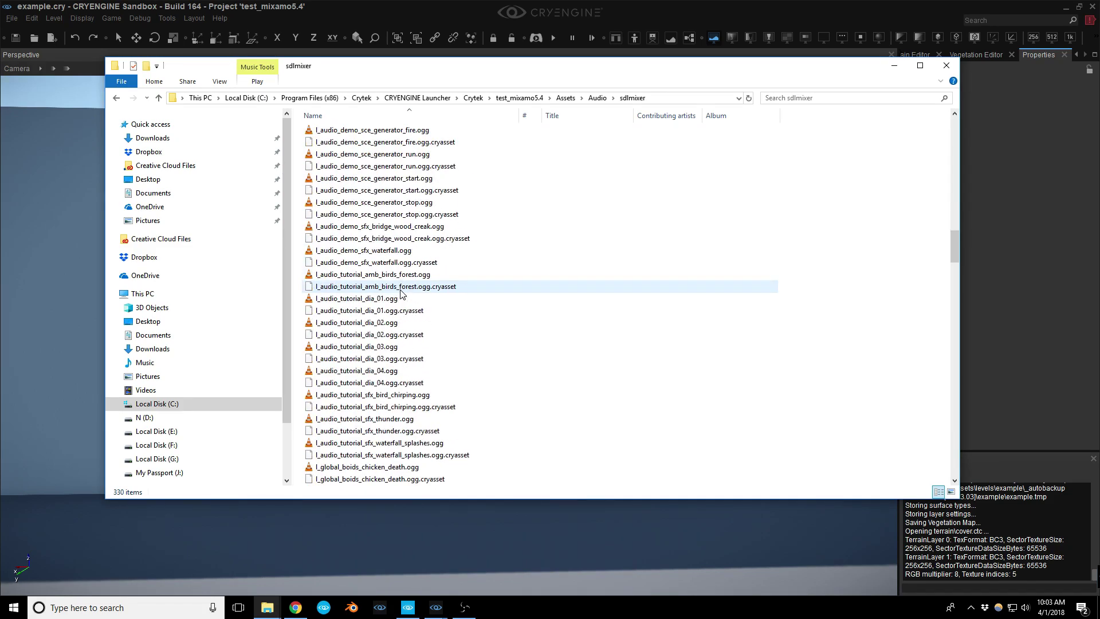
pyautogui.scroll(-8, 400, 293)
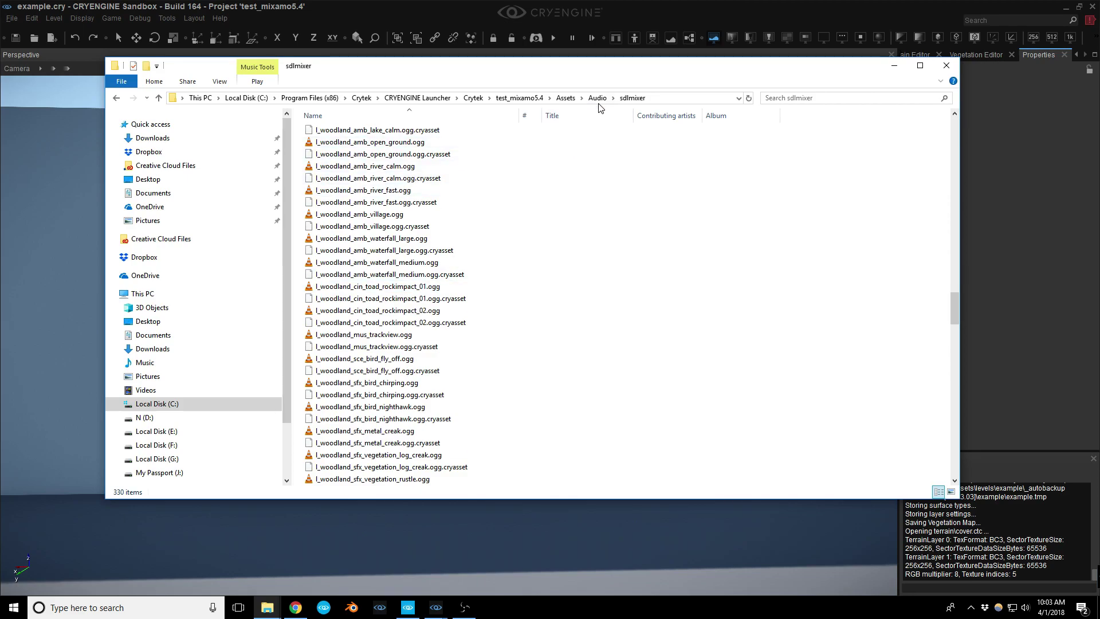
# Switch back to CRYENGINE Sandbox and open the Audio Controls Editor
pyautogui.click(520, 13)
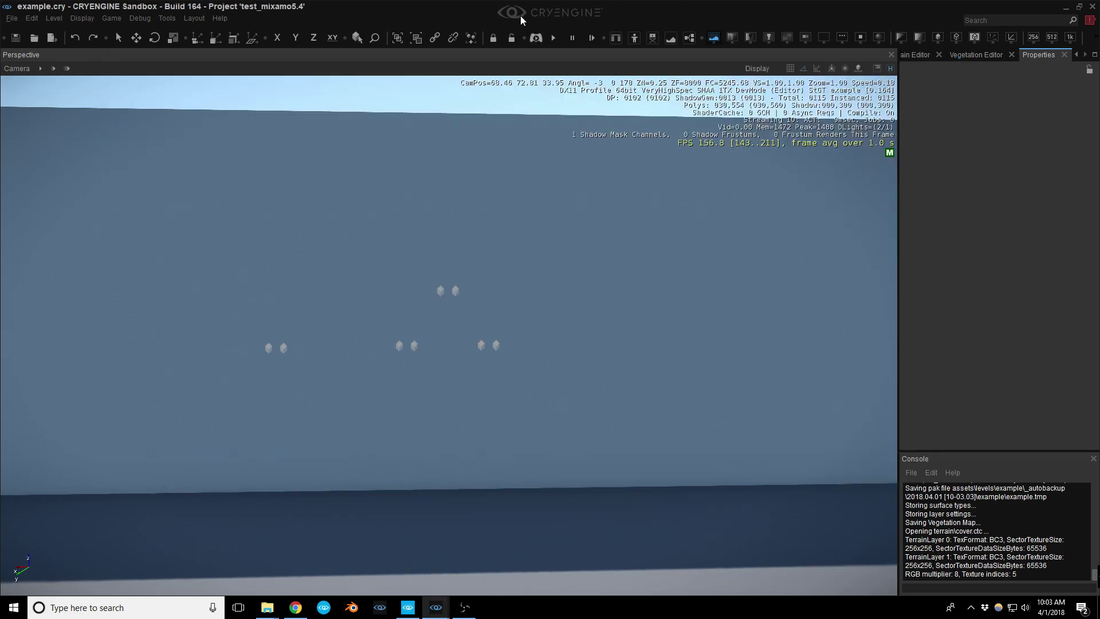
pyautogui.click(168, 20)
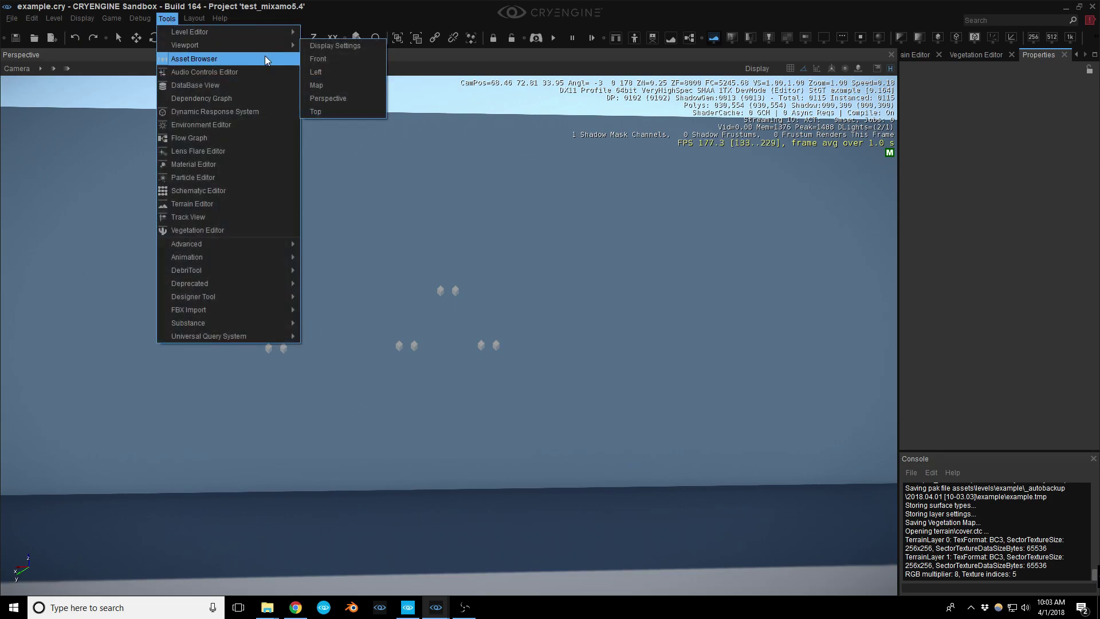
pyautogui.click(225, 73)
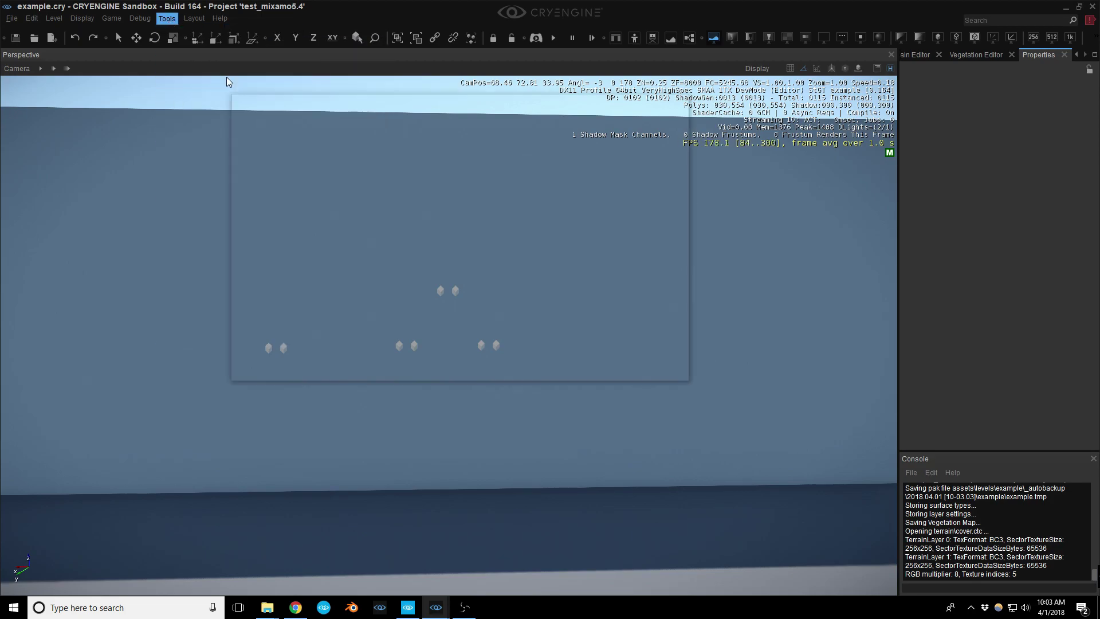
# Collapse the g_atl_environments library and expand the p_pro library in the audio controls tree
pyautogui.click(188, 197)
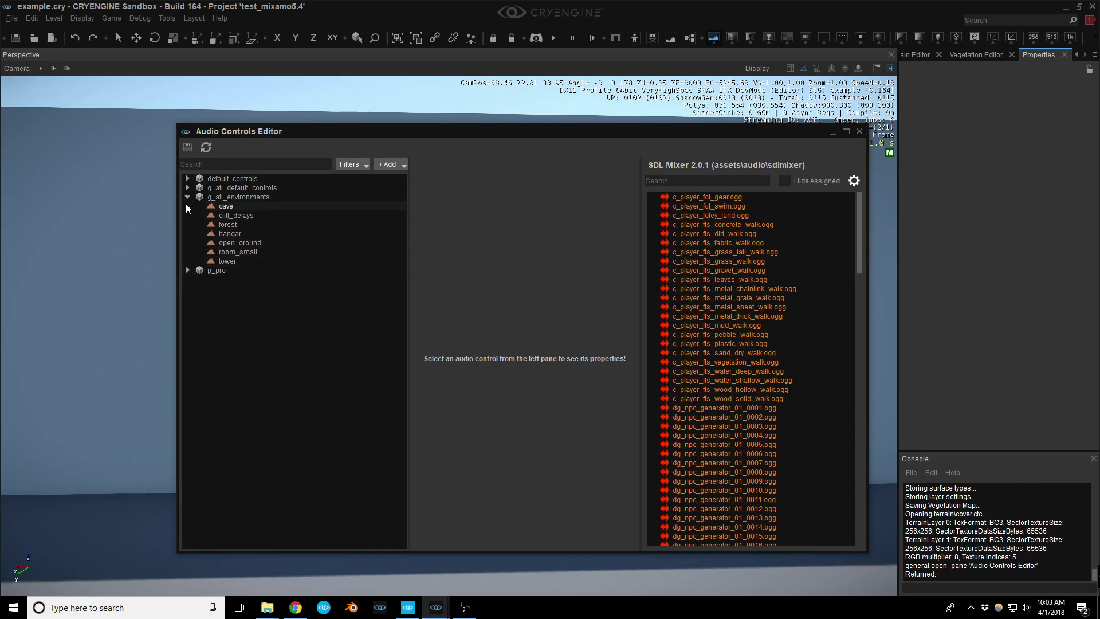
pyautogui.click(187, 197)
pyautogui.click(187, 206)
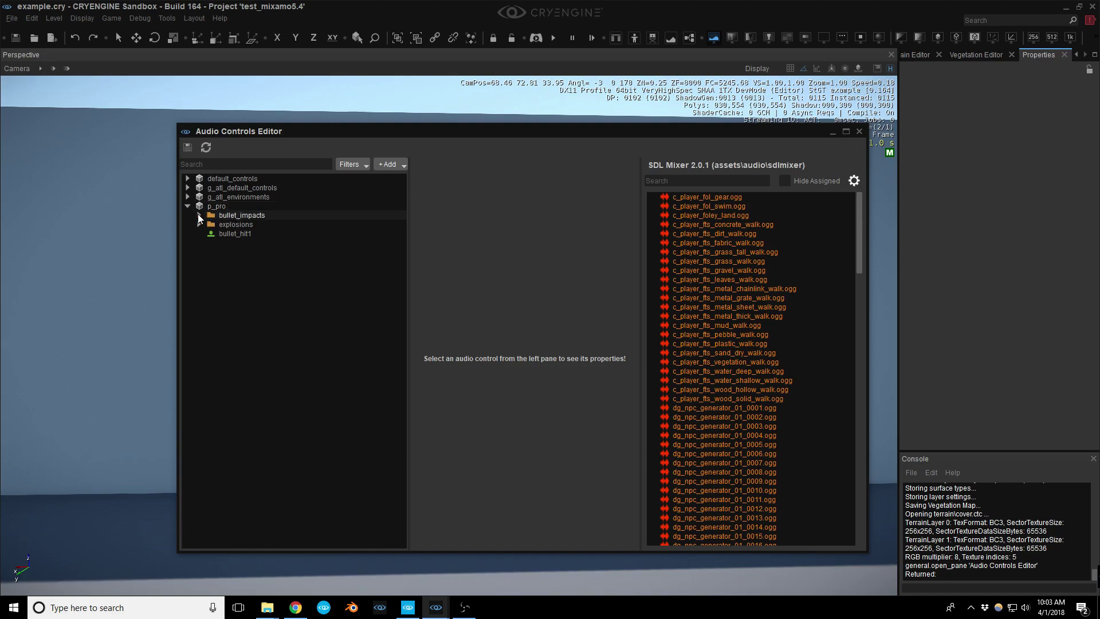
# Expand the bullet_impacts folder and inspect the sound connections of the bullet_concrete_impact and bullet_metal_impact triggers
pyautogui.click(198, 214)
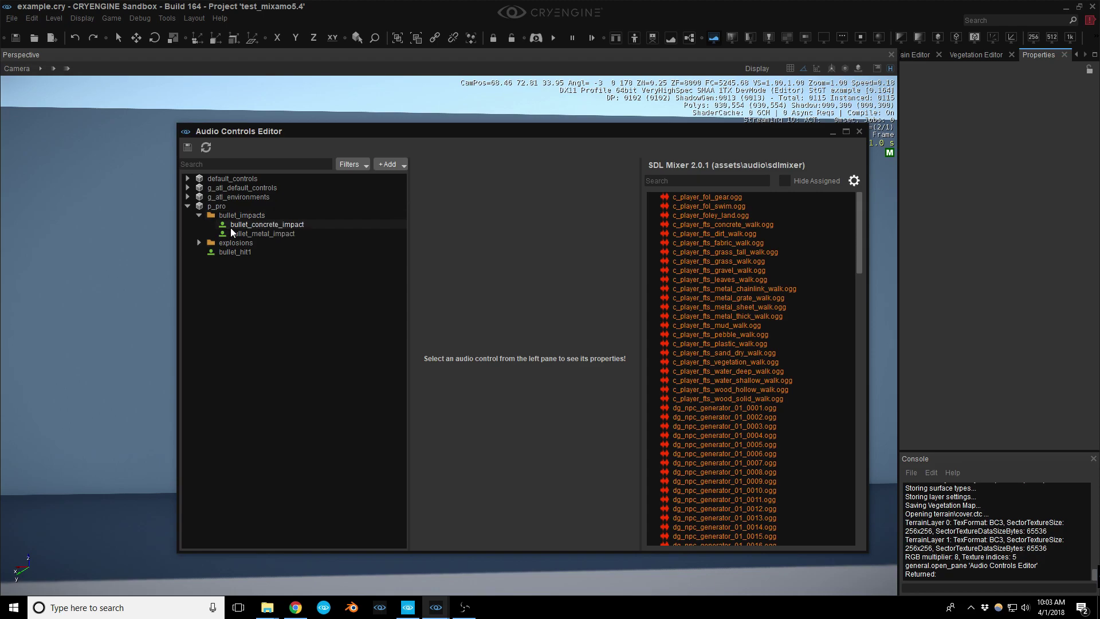
pyautogui.click(273, 225)
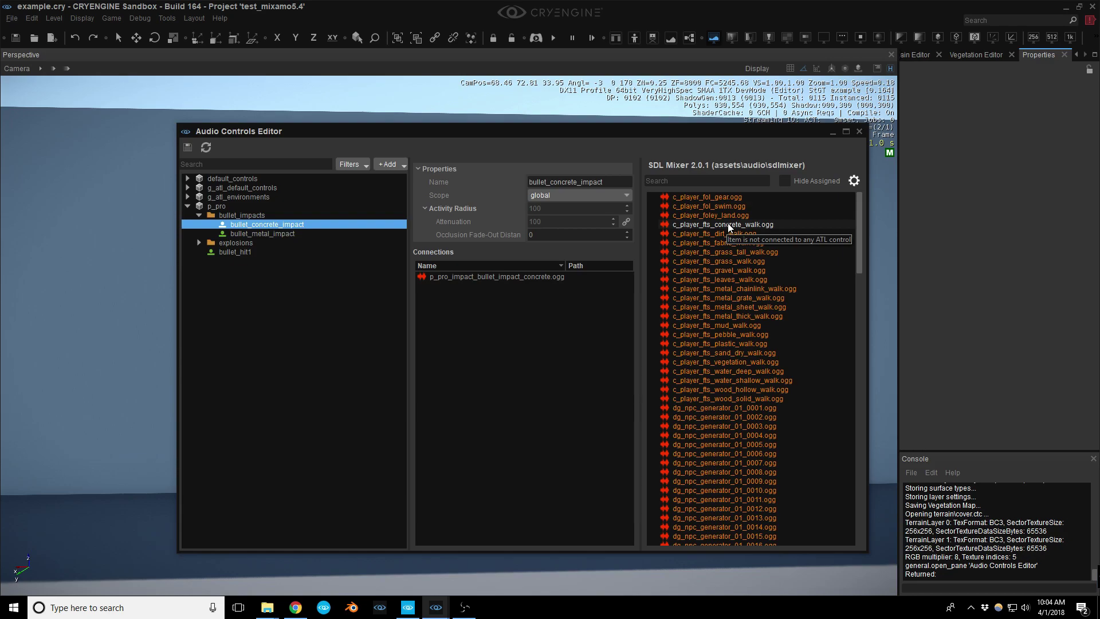
pyautogui.moveTo(728, 224)
pyautogui.mouseDown()
pyautogui.moveTo(652, 261)
pyautogui.moveTo(497, 295)
pyautogui.moveTo(719, 235)
pyautogui.mouseUp()
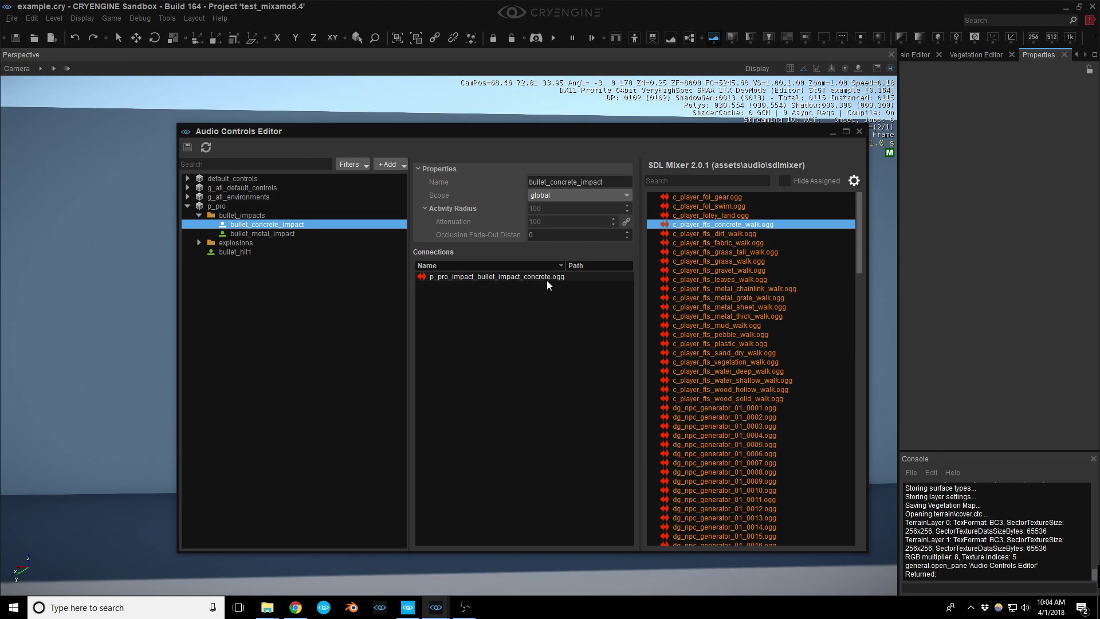
pyautogui.click(280, 235)
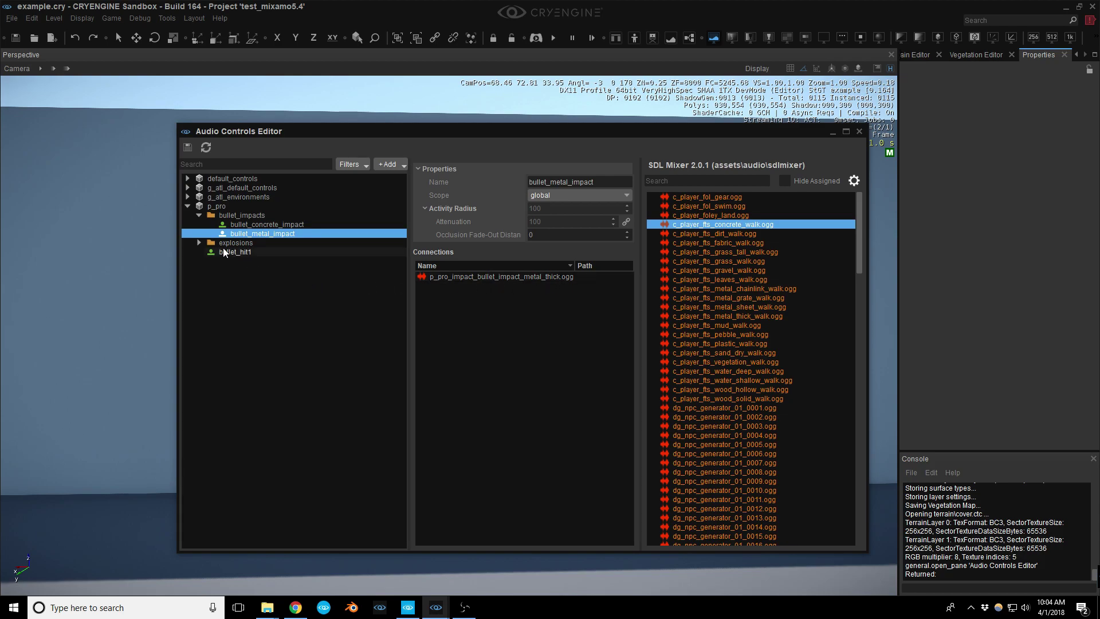
# Inspect the sound connection of the explosion trigger in the explosions folder and close the Audio Controls Editor
pyautogui.click(199, 243)
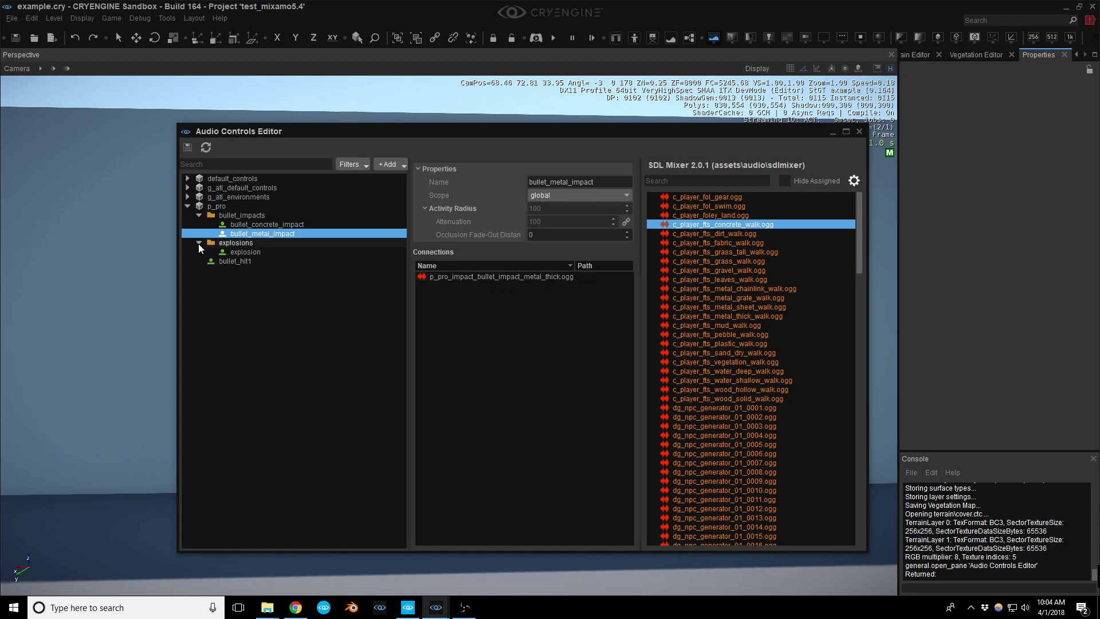
pyautogui.click(241, 252)
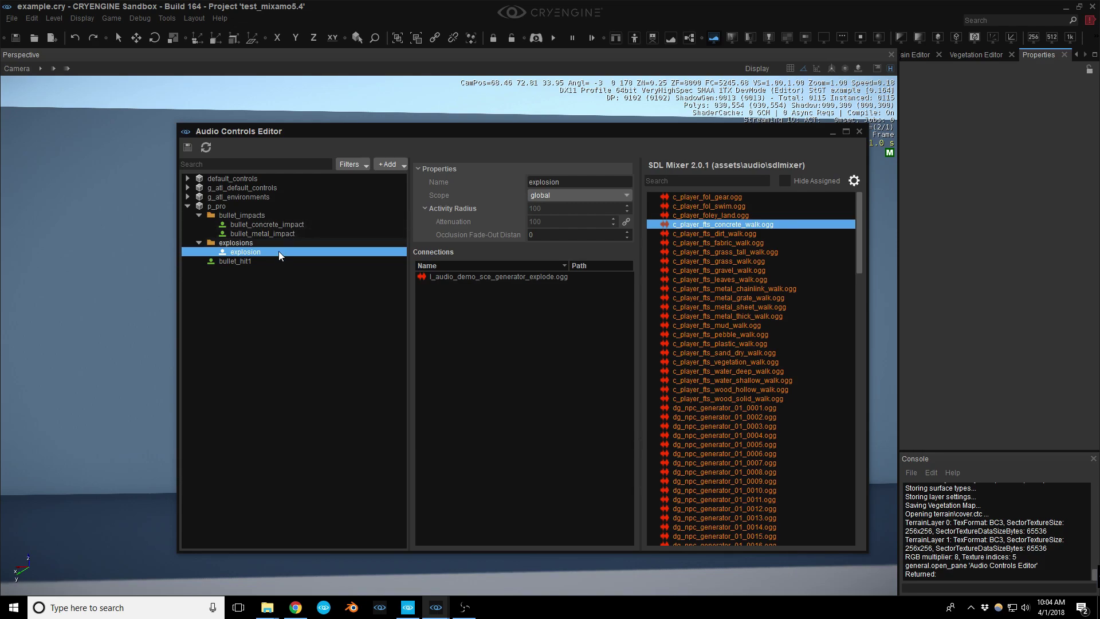
pyautogui.click(858, 131)
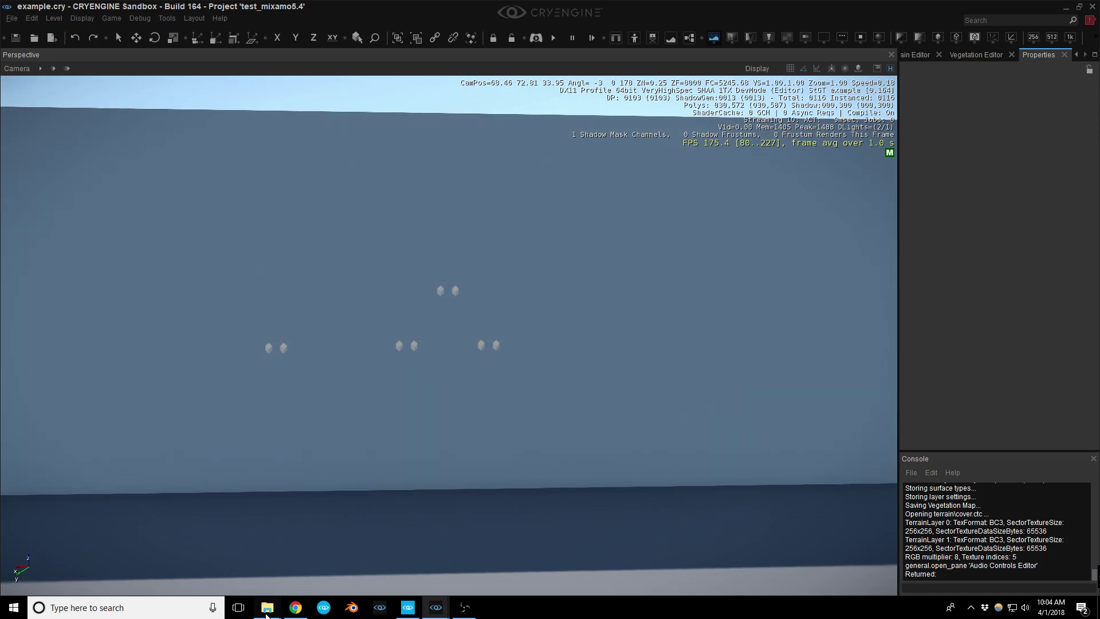
# Switch to the sdlmixer File Explorer window and navigate to the project's Assets\Libs\MaterialEffects\FXLibs folder
pyautogui.moveTo(266, 613)
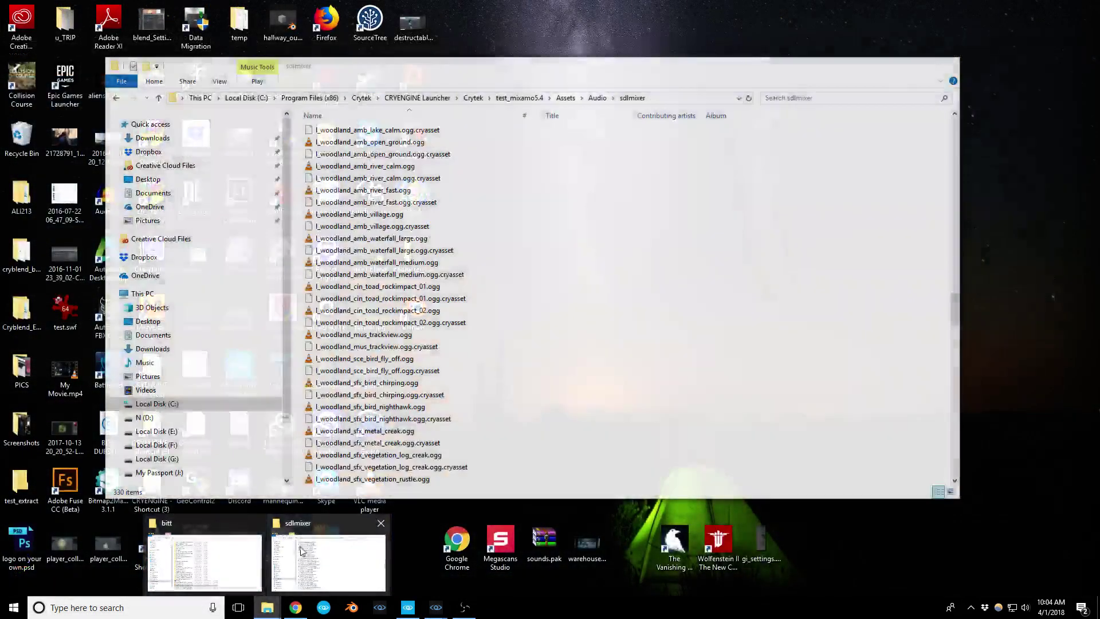
pyautogui.click(319, 559)
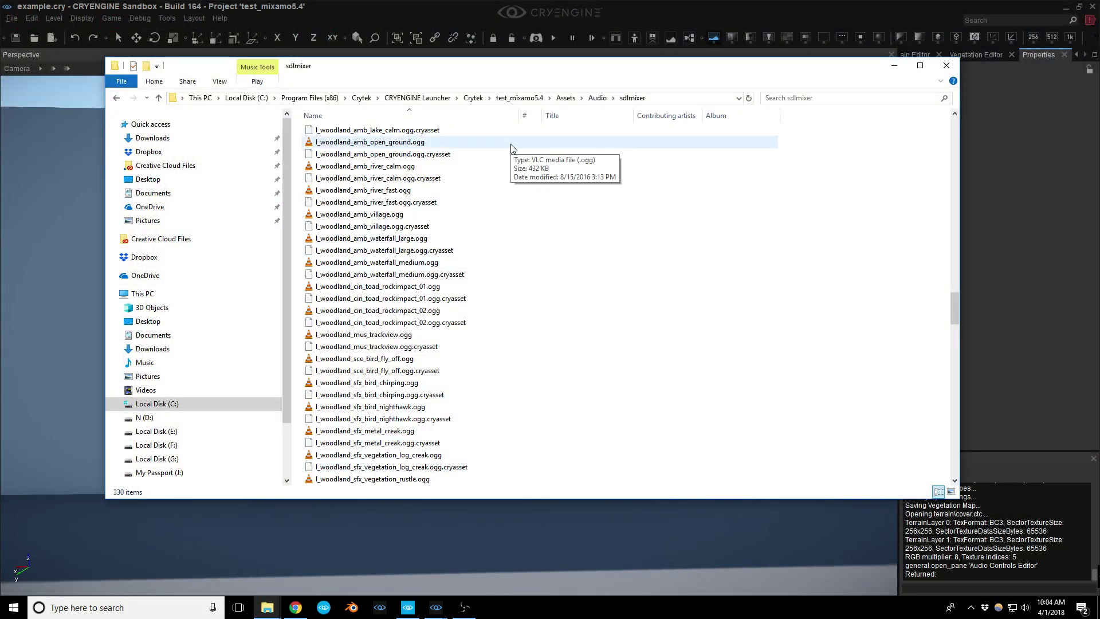
pyautogui.click(566, 98)
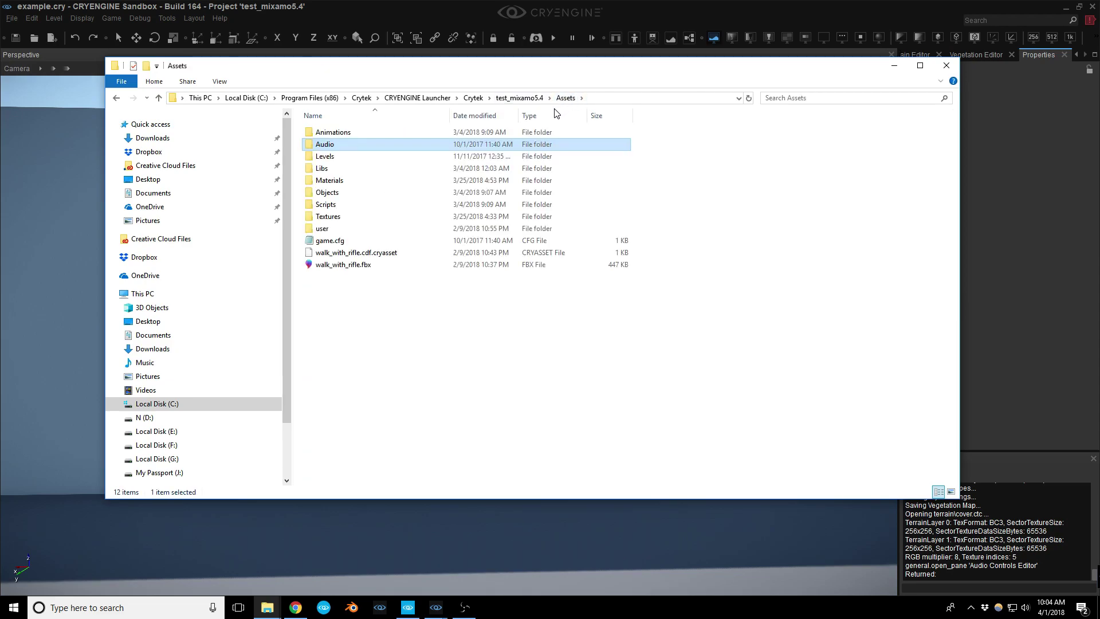
pyautogui.doubleClick(355, 169)
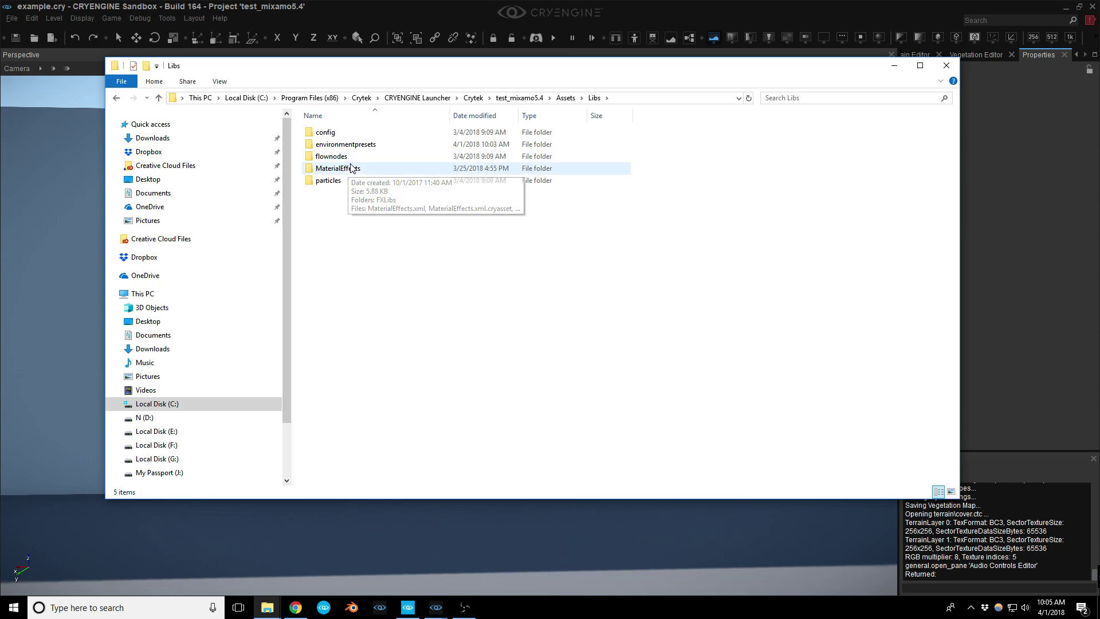
pyautogui.doubleClick(347, 169)
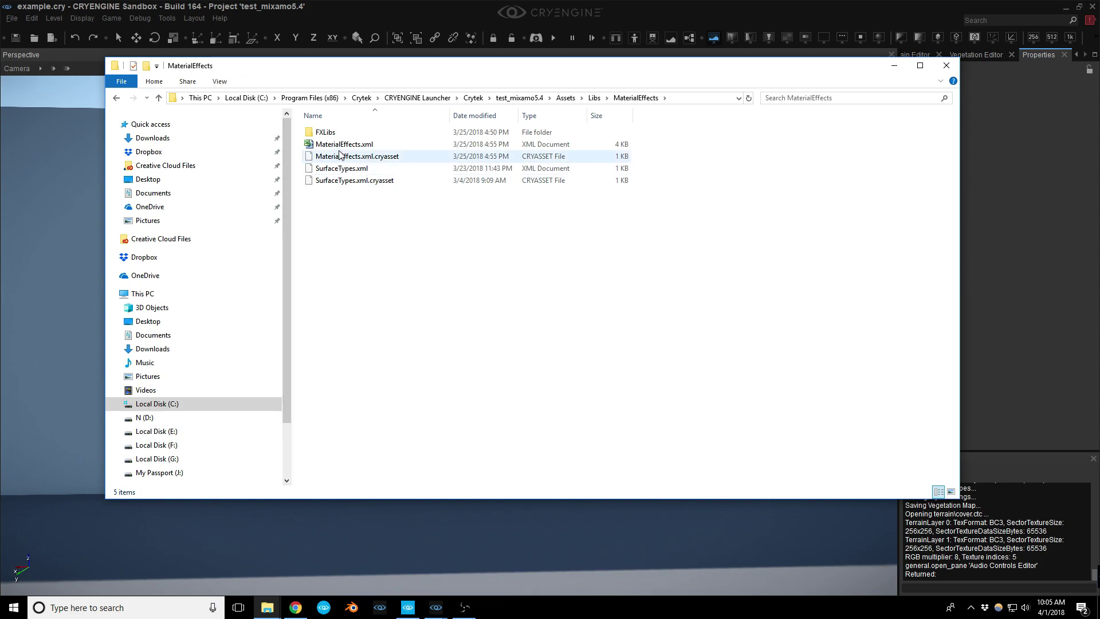
pyautogui.doubleClick(332, 136)
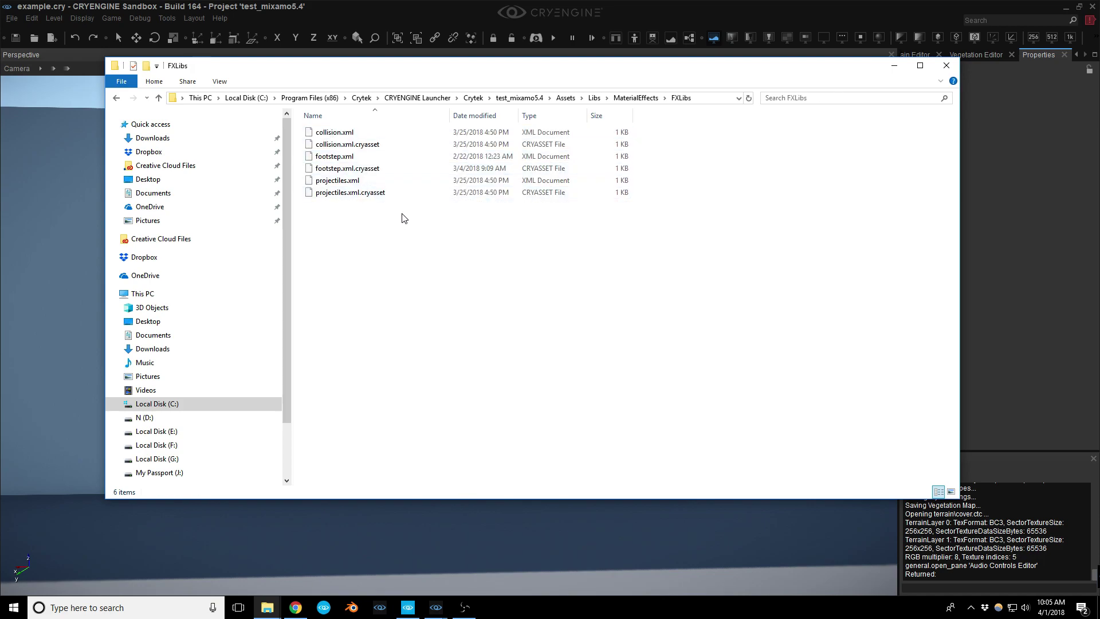
# Open collision.xml in Notepad++ to view its effect definition, and move the editor window aside to uncover the FXLibs file list
pyautogui.rightClick(342, 137)
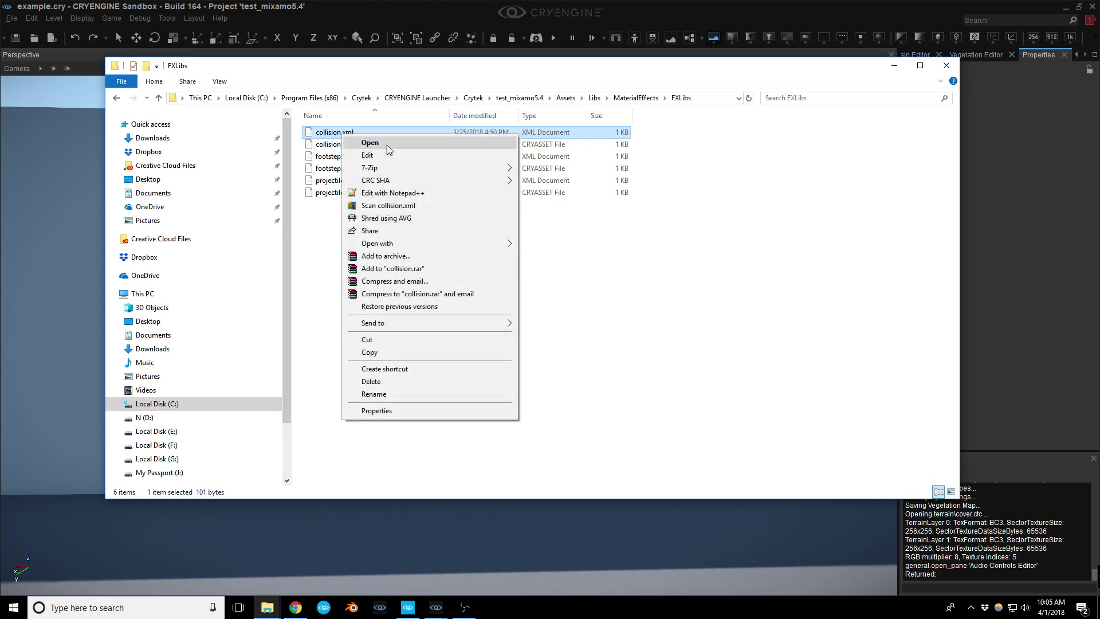
pyautogui.click(392, 193)
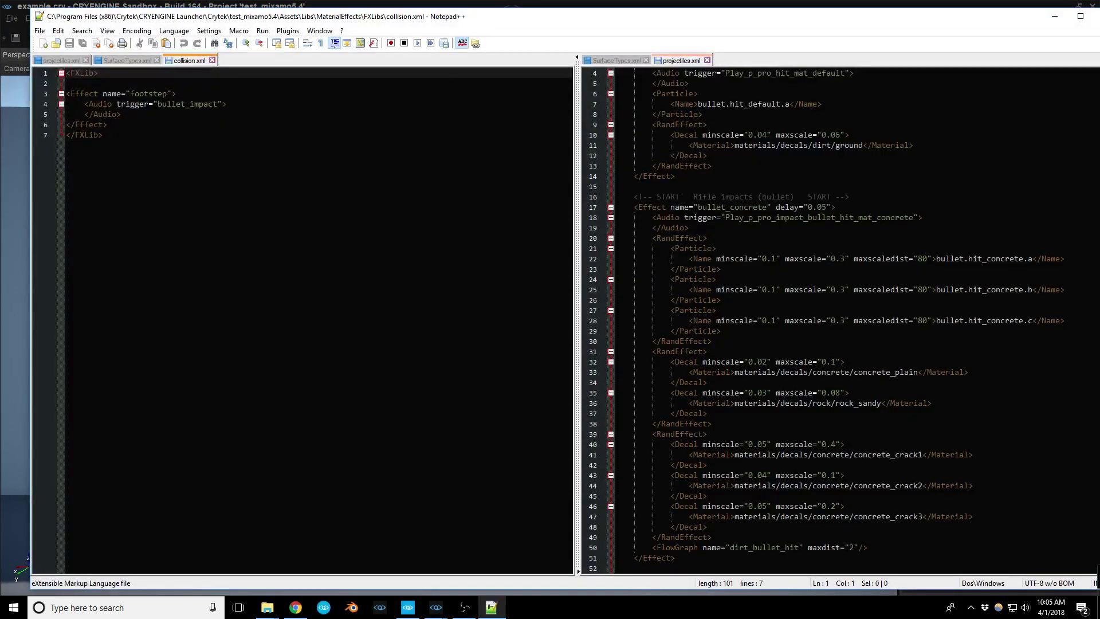
pyautogui.moveTo(587, 24); pyautogui.dragTo(979, 37)
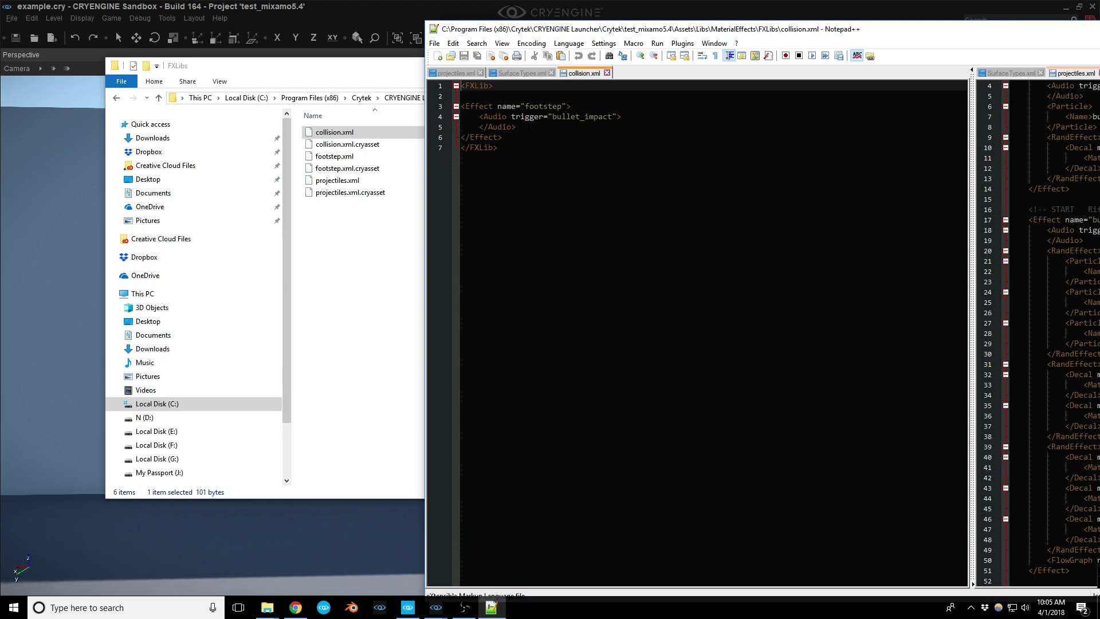
# Open projectiles.xml in Notepad++ to review its bullet hit effects, and place the editor beside the FXLibs file list
pyautogui.rightClick(341, 182)
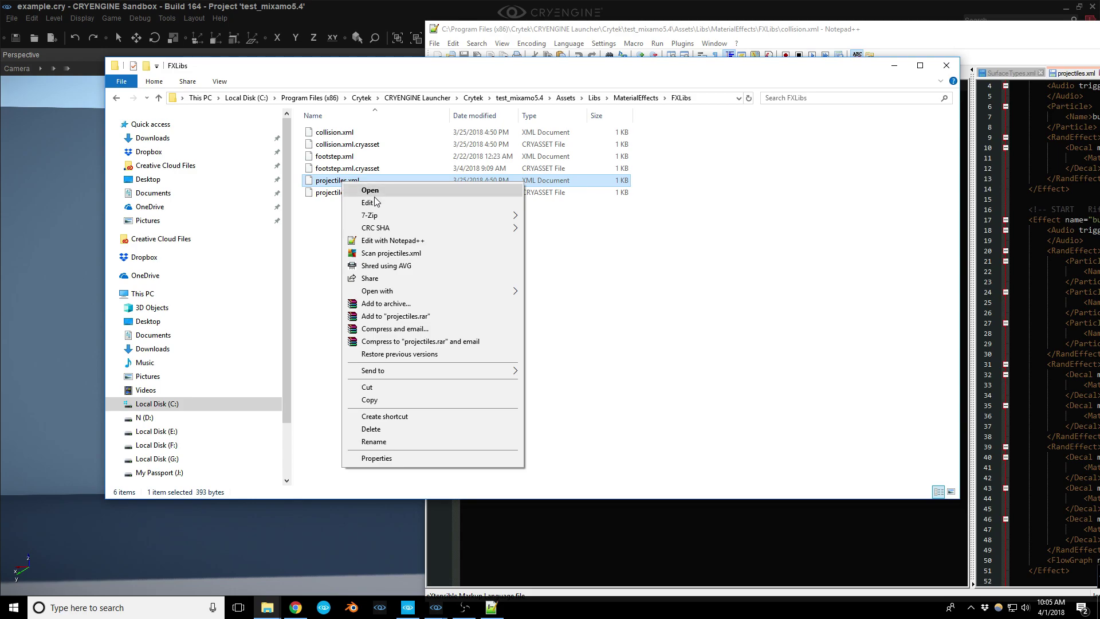
pyautogui.click(467, 242)
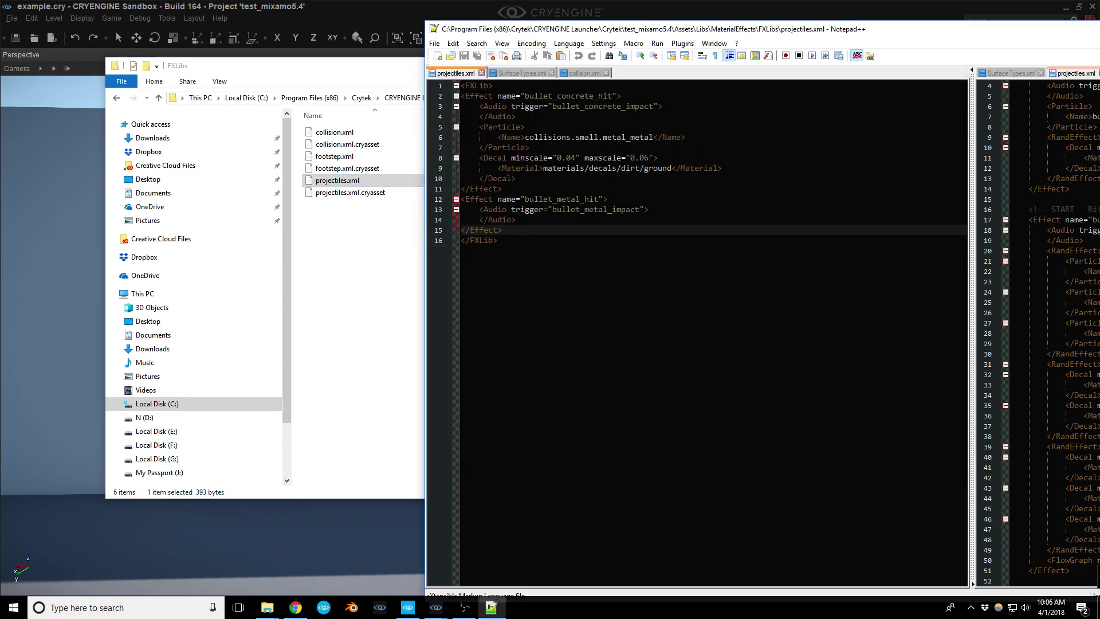
pyautogui.moveTo(718, 32); pyautogui.dragTo(685, 37)
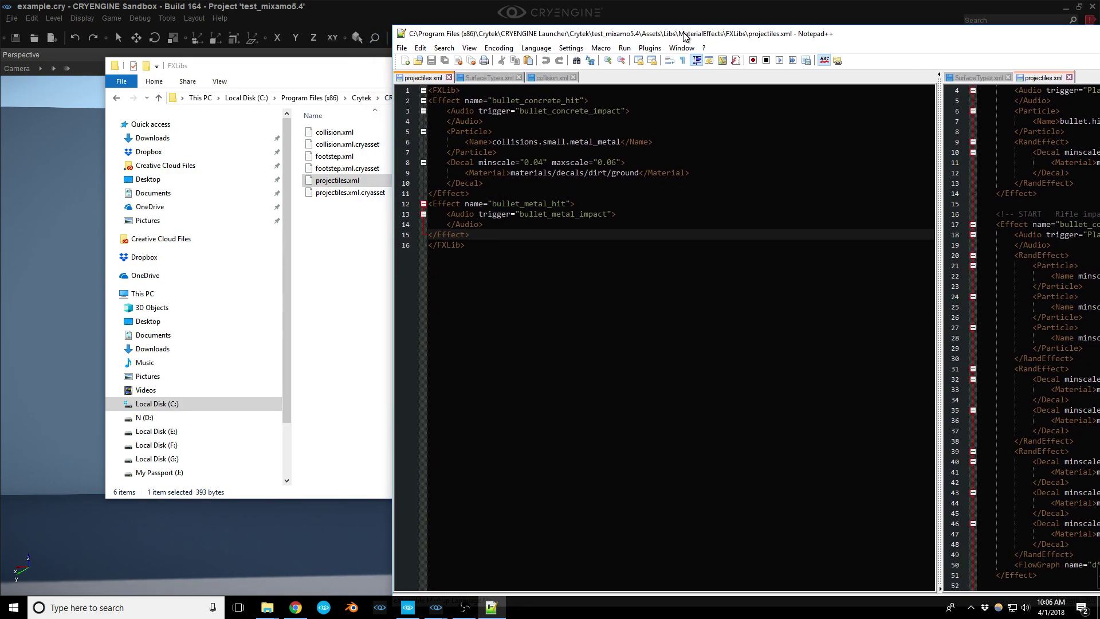
pyautogui.click(339, 181)
pyautogui.moveTo(661, 39); pyautogui.dragTo(842, 36)
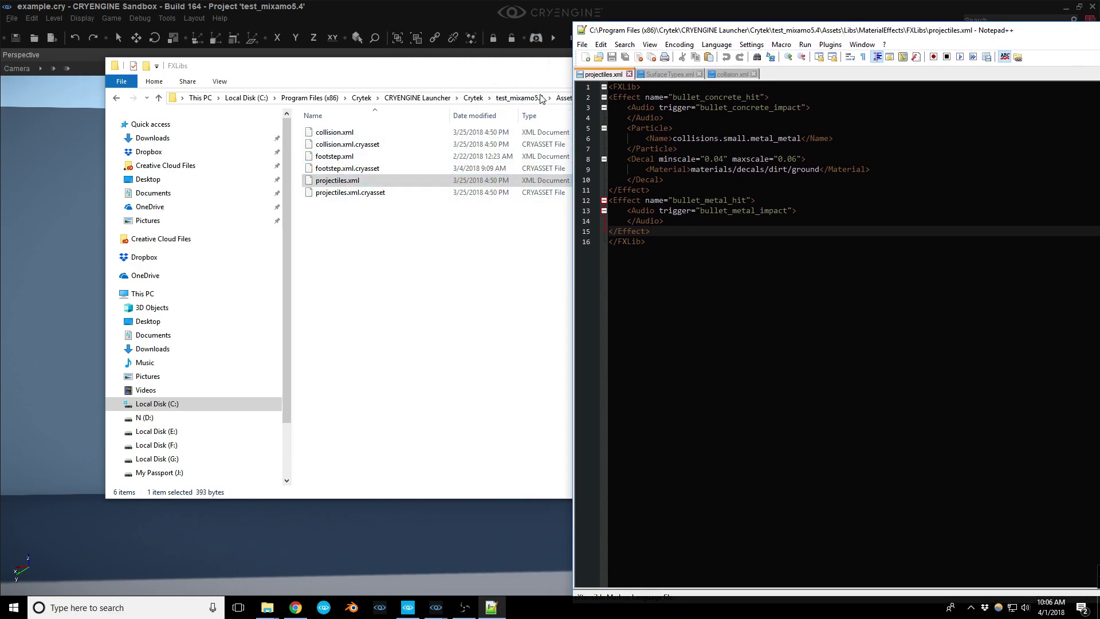
# Go back to the MaterialEffects folder and open SurfaceTypes.xml in Notepad++ to review its surface type definitions
pyautogui.click(523, 67)
pyautogui.click(632, 98)
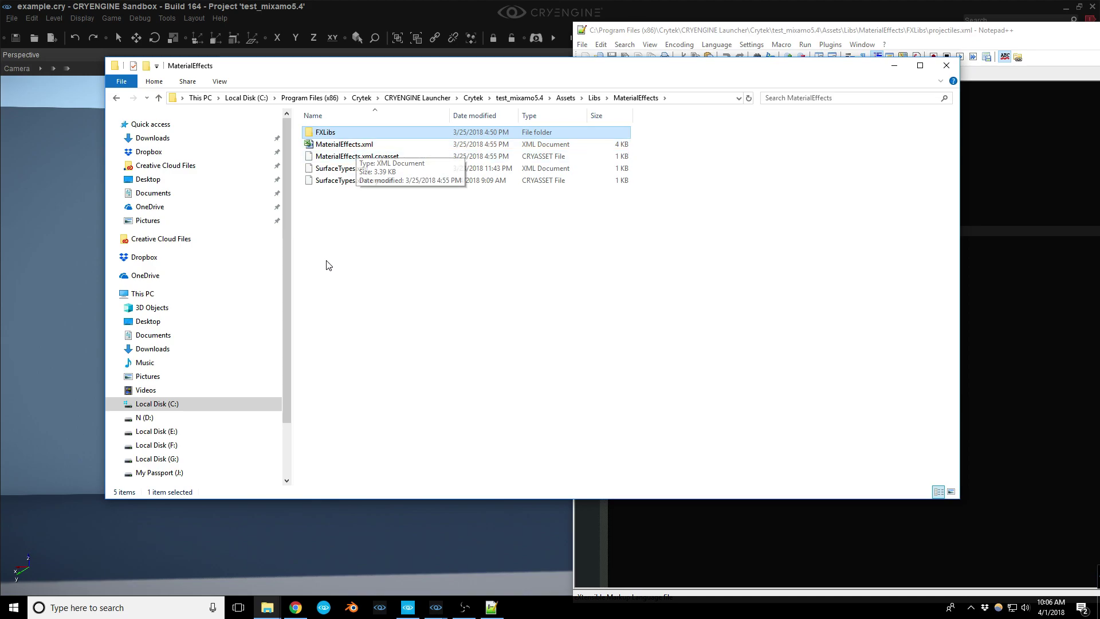
pyautogui.click(340, 171)
pyautogui.rightClick(338, 168)
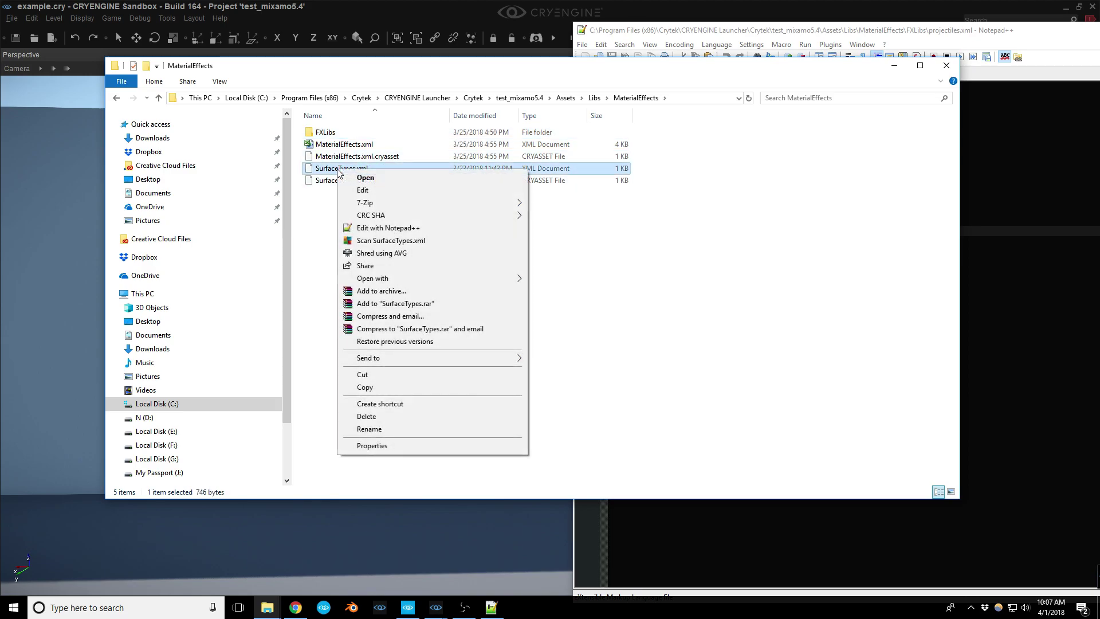
pyautogui.click(388, 227)
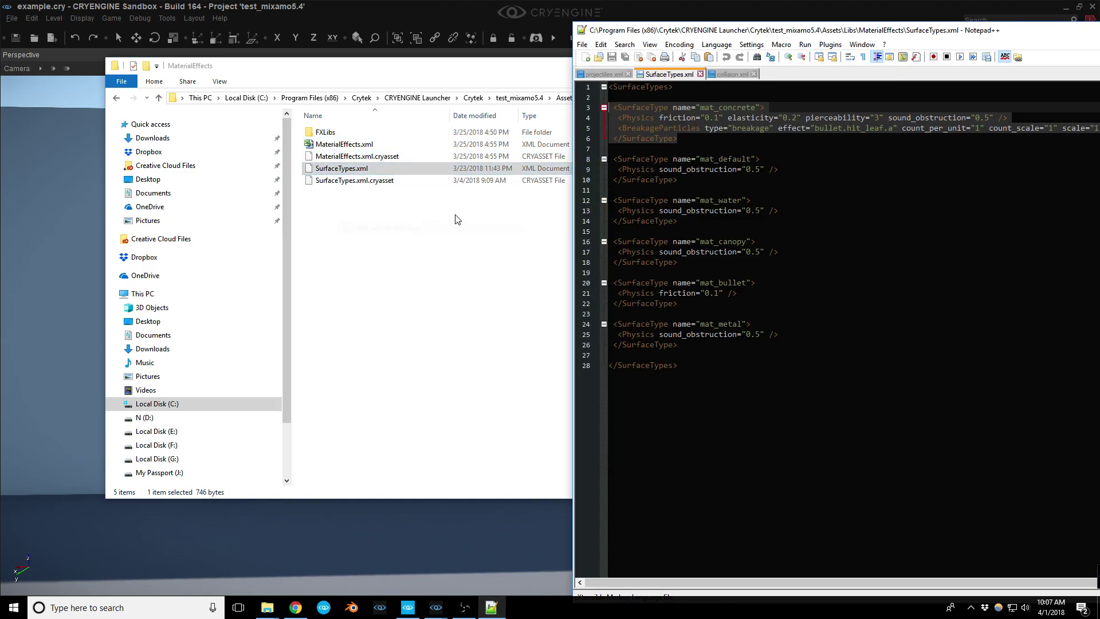
pyautogui.moveTo(860, 32); pyautogui.dragTo(613, 21)
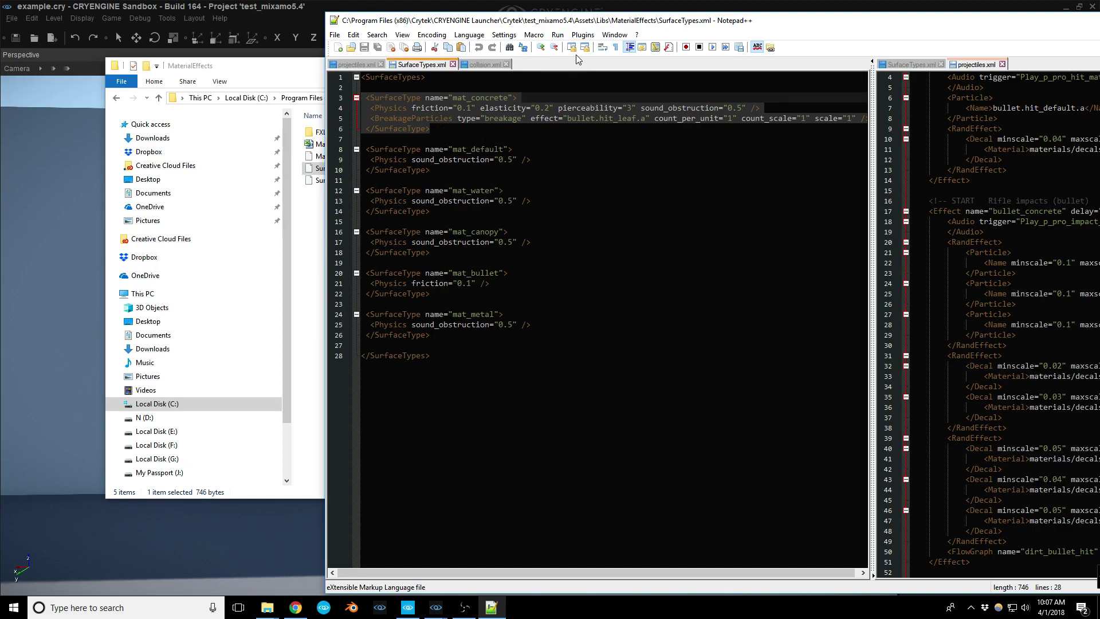
pyautogui.moveTo(596, 22); pyautogui.dragTo(744, 37)
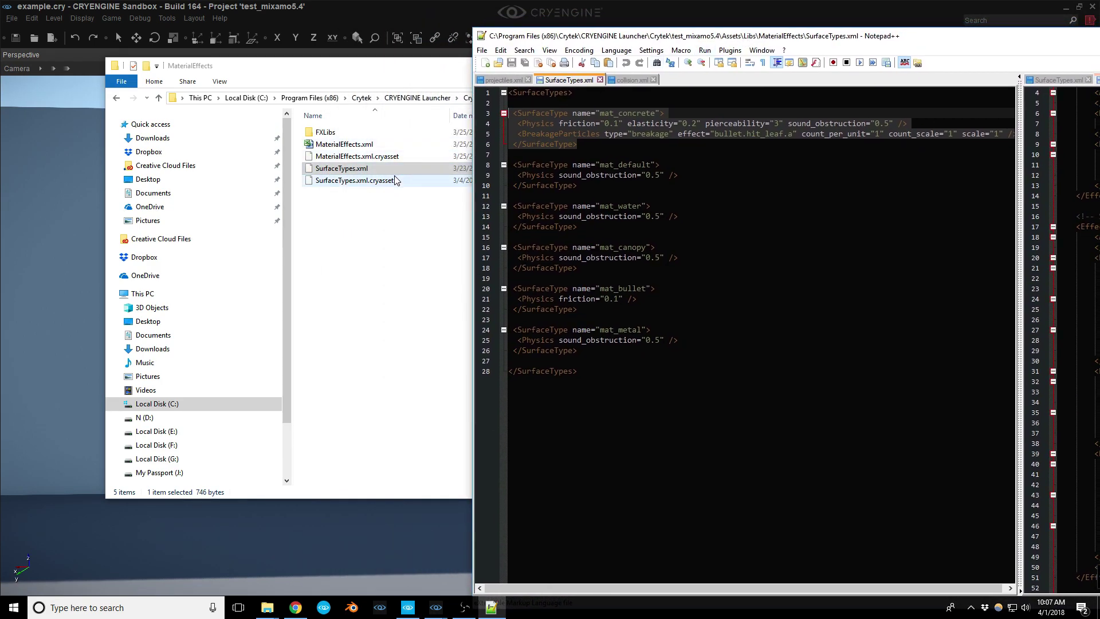
# Open MaterialEffects.xml in Excel and arrange the windows to view its material interaction table alongside SurfaceTypes.xml and the folder
pyautogui.click(359, 151)
pyautogui.doubleClick(351, 149)
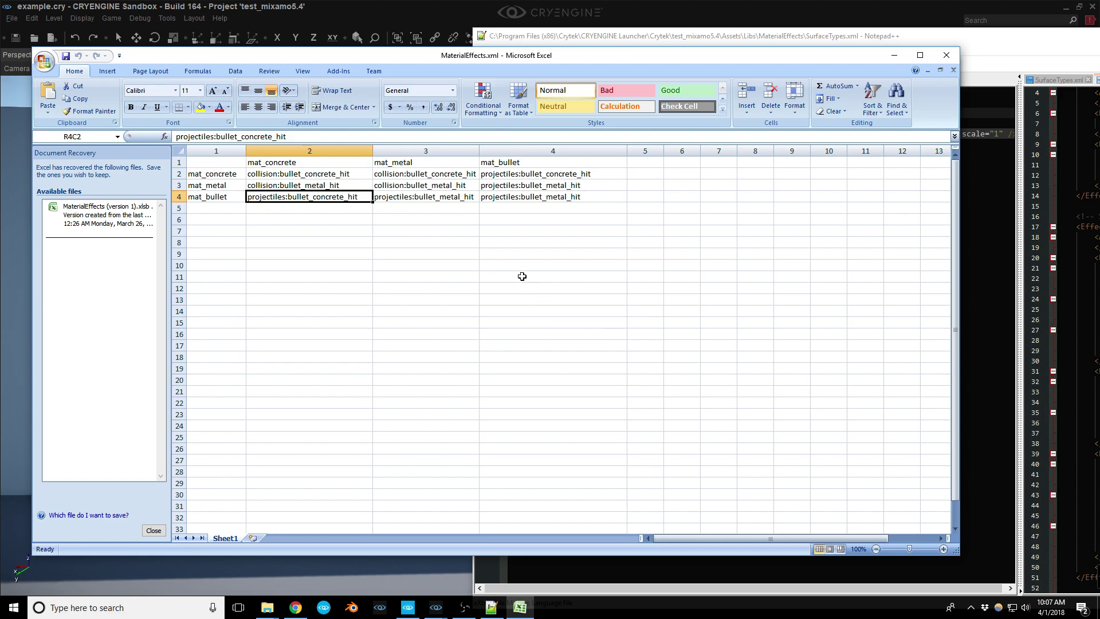
pyautogui.moveTo(409, 56); pyautogui.dragTo(510, 41)
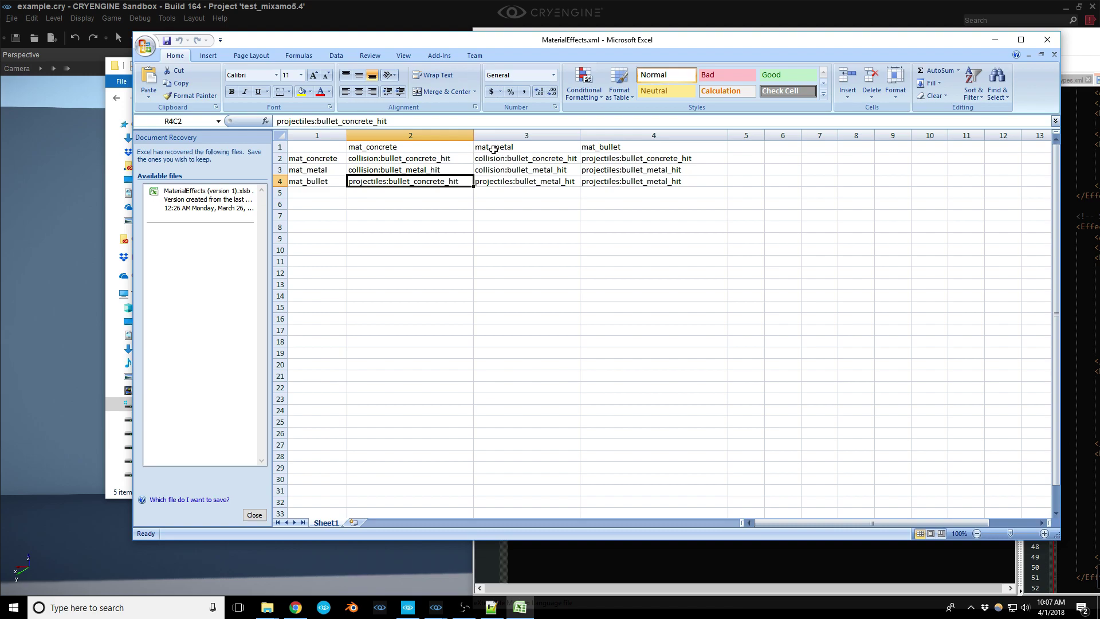
pyautogui.moveTo(659, 46); pyautogui.dragTo(710, 224)
pyautogui.moveTo(791, 37); pyautogui.dragTo(945, 62)
pyautogui.moveTo(551, 217); pyautogui.dragTo(513, 261)
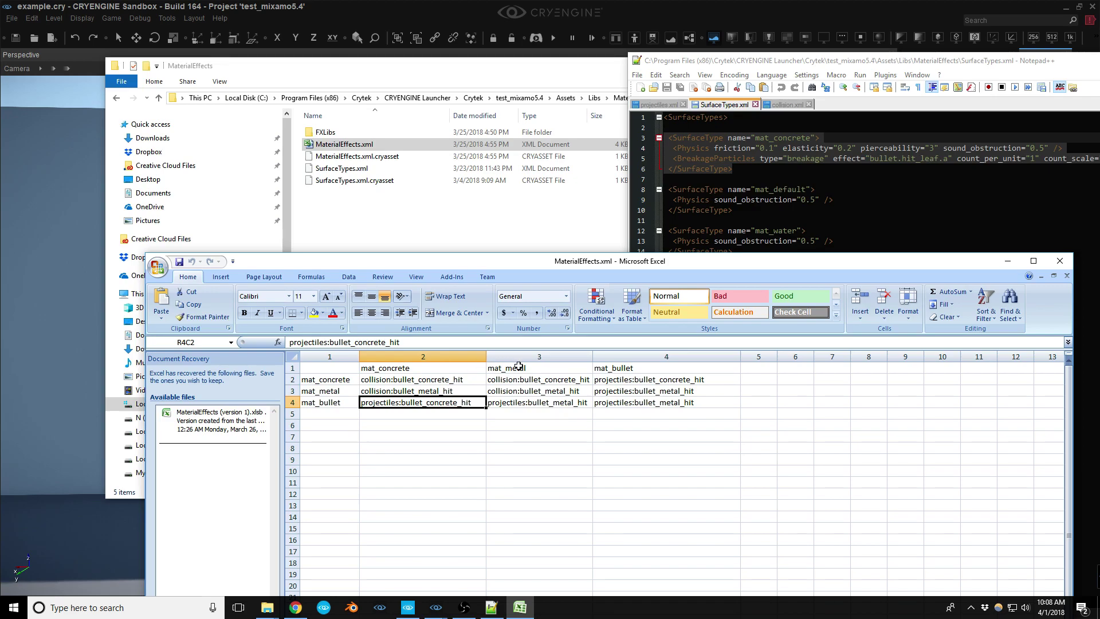
pyautogui.moveTo(680, 266); pyautogui.dragTo(746, 447)
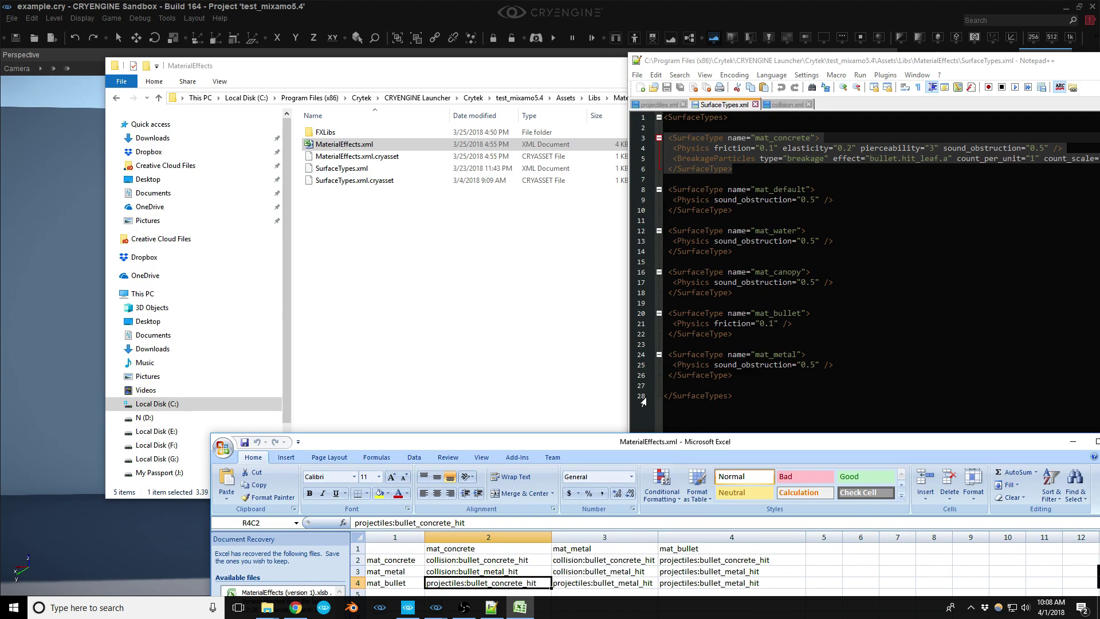
pyautogui.moveTo(598, 442); pyautogui.dragTo(581, 380)
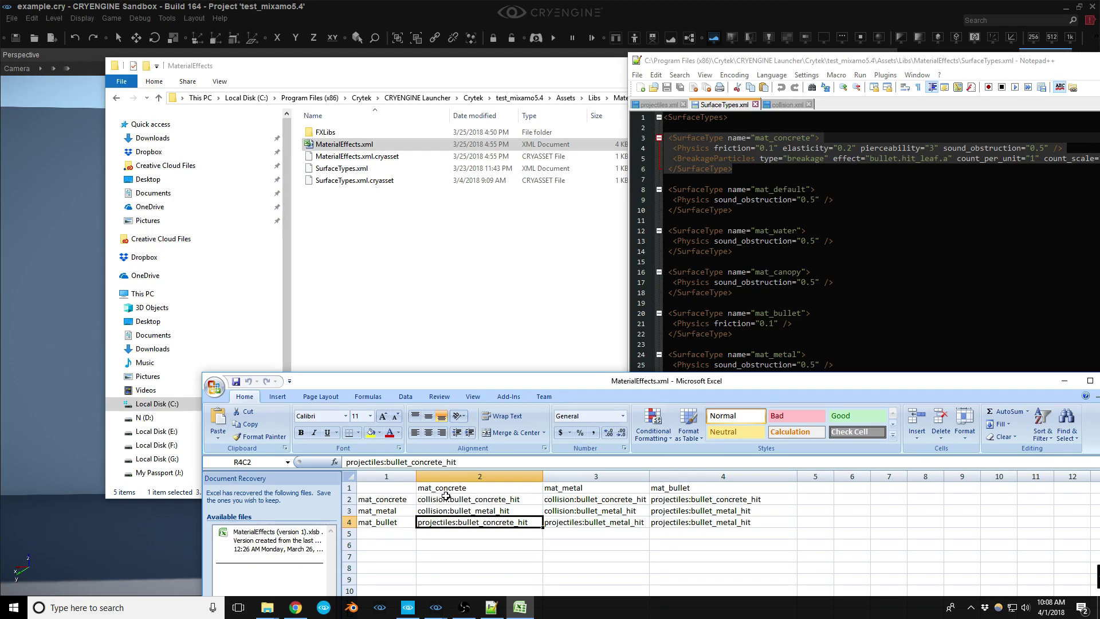
# Open the FXLibs folder and bring the MaterialEffects.xml table forward to compare its entries with the FXLibs file names
pyautogui.doubleClick(335, 134)
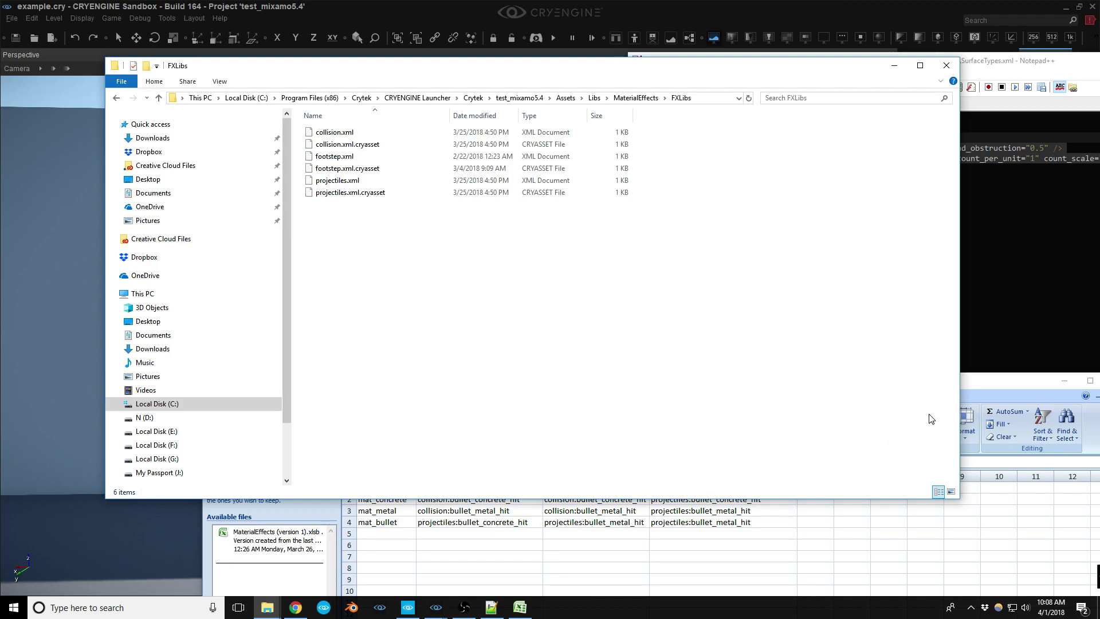
pyautogui.click(993, 384)
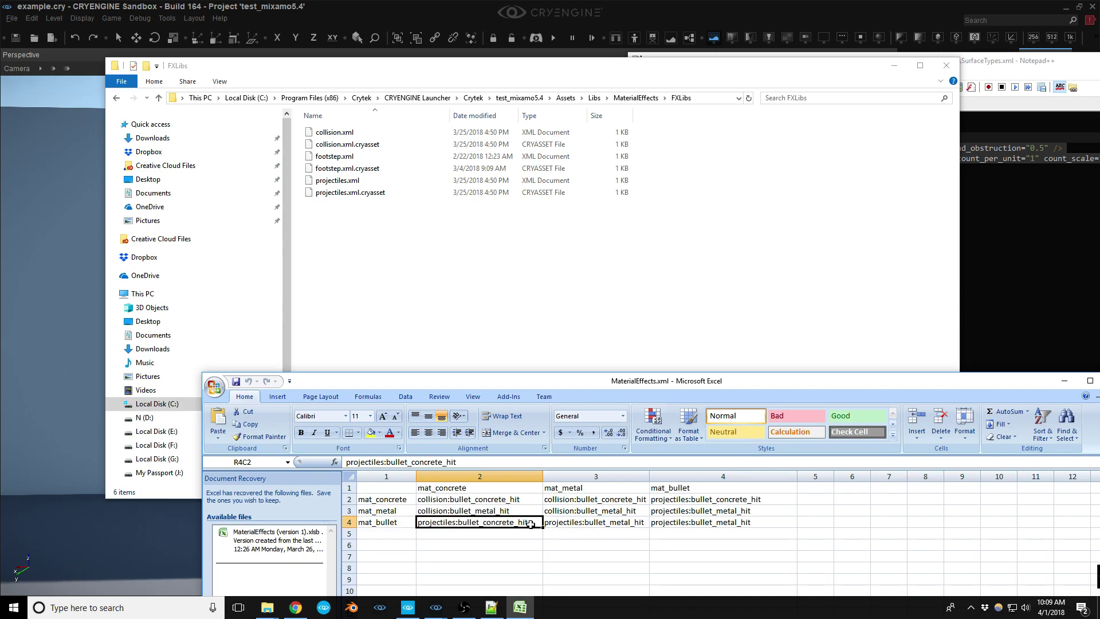
pyautogui.moveTo(576, 383); pyautogui.dragTo(551, 223)
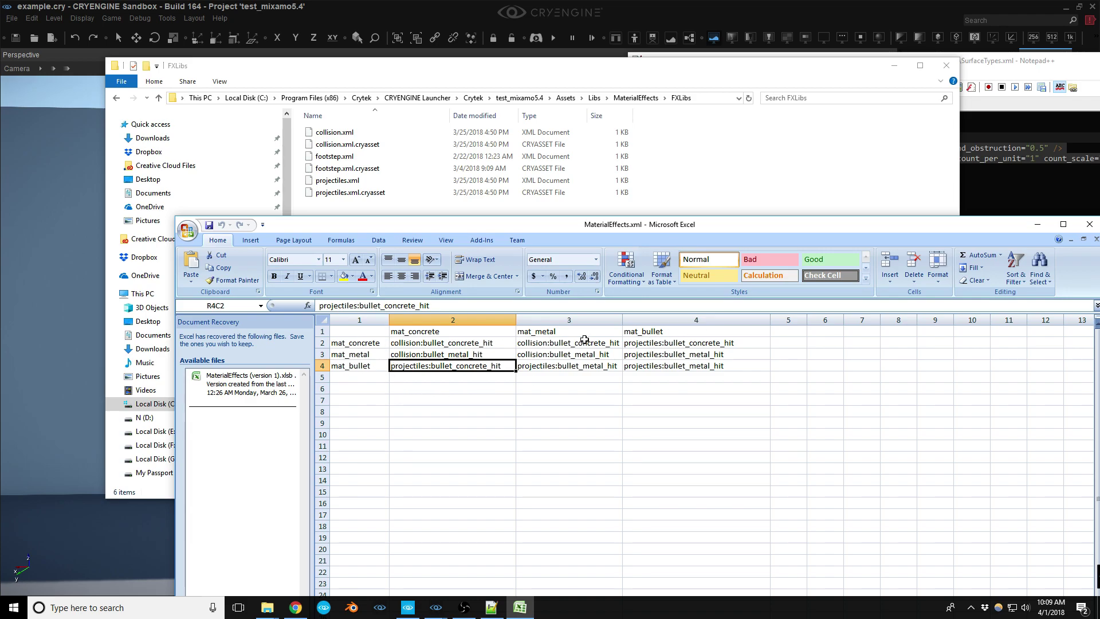
pyautogui.moveTo(659, 222); pyautogui.dragTo(562, 196)
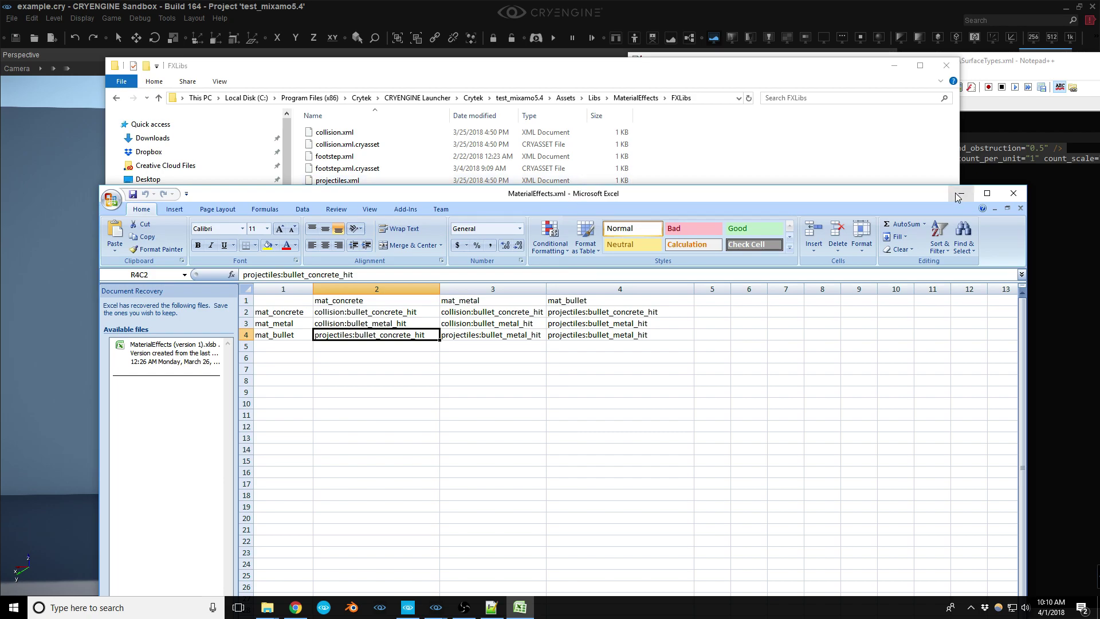
# Close Excel, removing the unopened recovered files, and switch back to the CRYENGINE Sandbox level view
pyautogui.click(1013, 194)
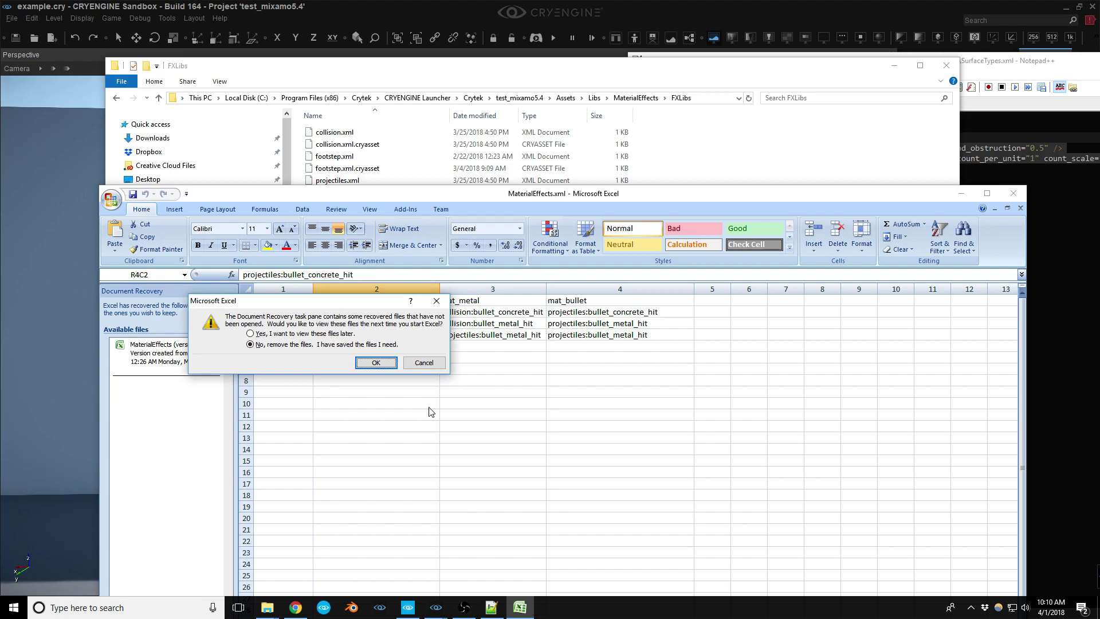
pyautogui.click(385, 366)
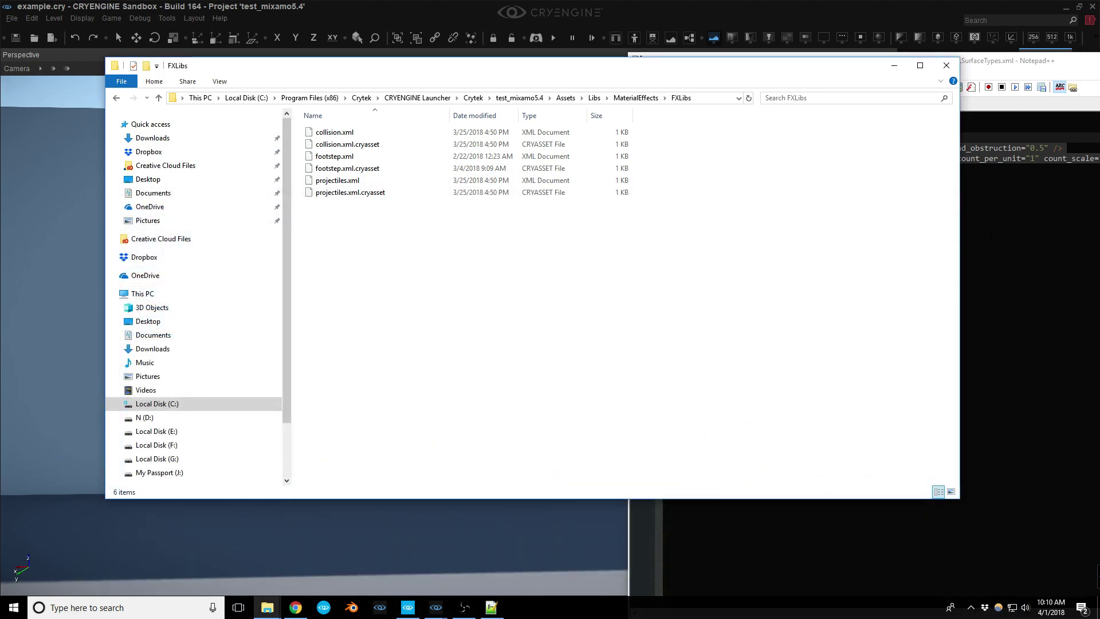
pyautogui.click(993, 231)
pyautogui.click(477, 523)
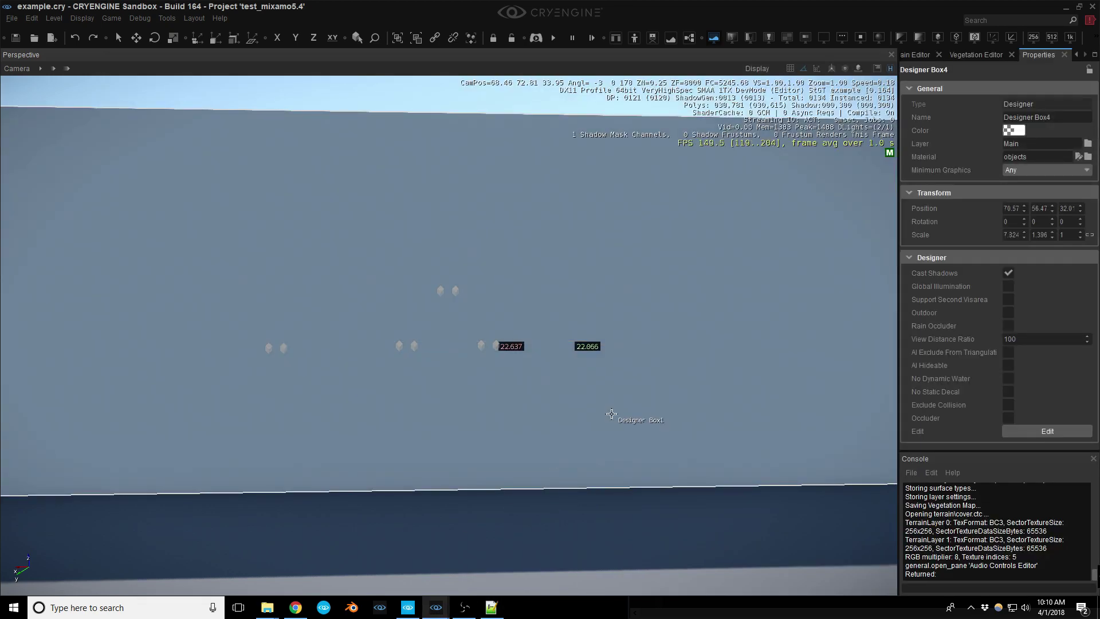
# Run the game, fire several shots at the large concrete wall to test the impact effect, and exit game mode
pyautogui.moveTo(611, 414); pyautogui.dragTo(598, 438, button='right')
pyautogui.hotkey('ctrl', 'g')
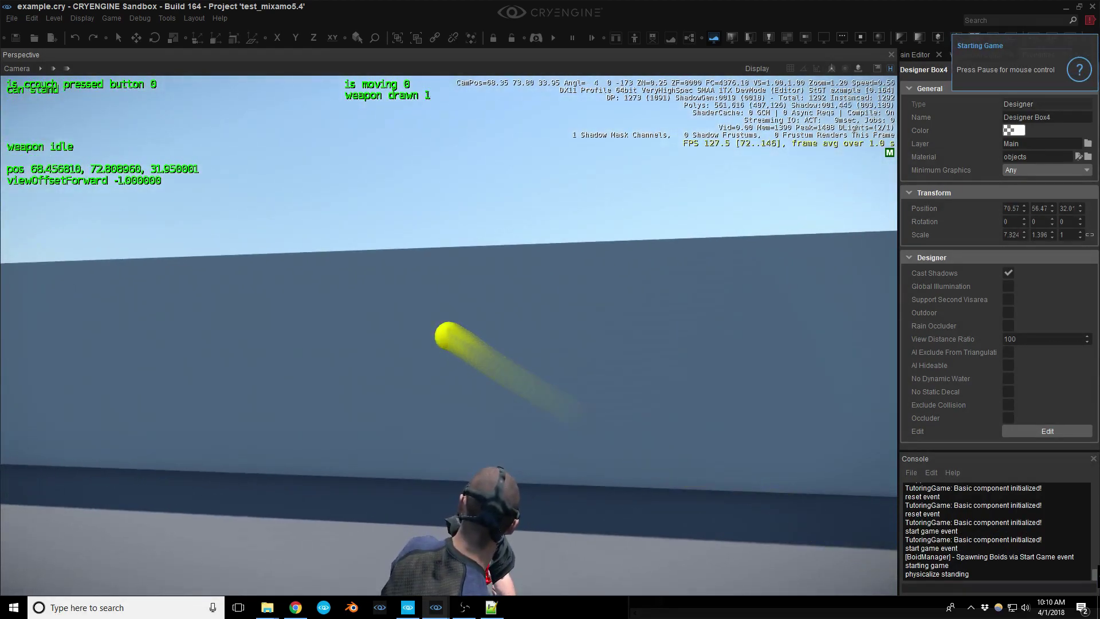
pyautogui.click(449, 335)
pyautogui.press('a')
pyautogui.click(449, 335)
pyautogui.click(449, 335)
pyautogui.click(449, 335)
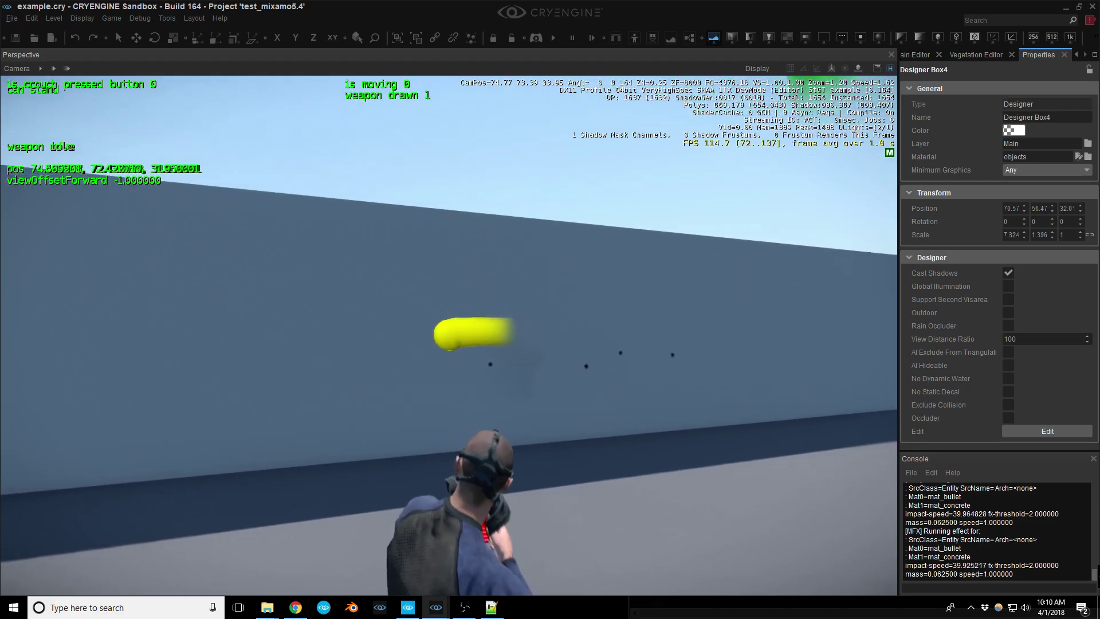
pyautogui.click(449, 335)
pyautogui.press('Escape')
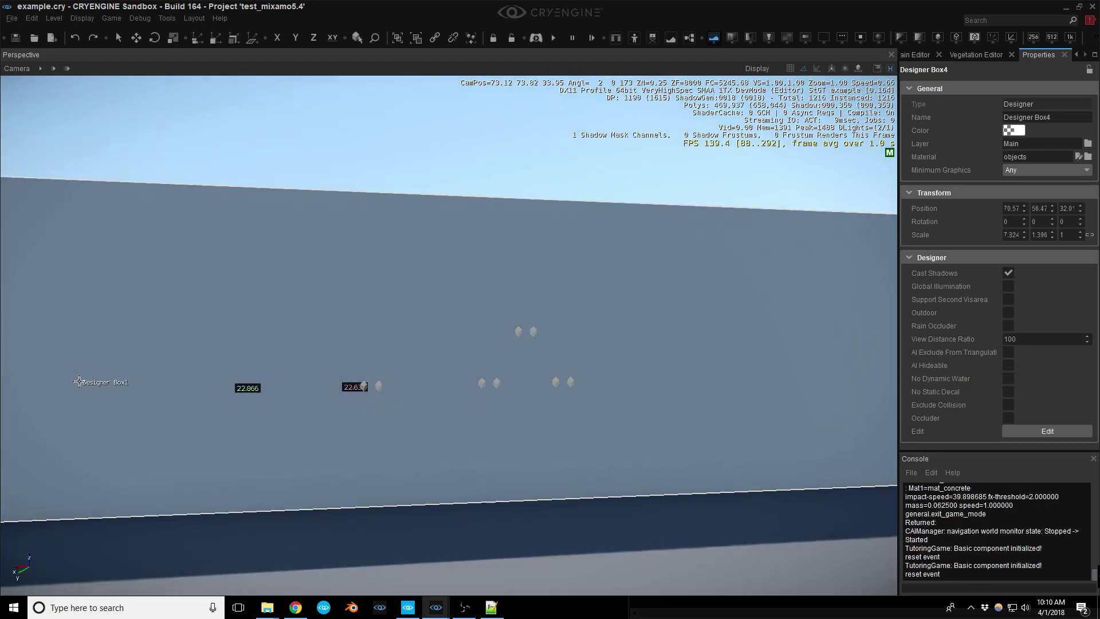
# Select the large wall and check the surface type of its objects material in the Material Editor
pyautogui.click(426, 344)
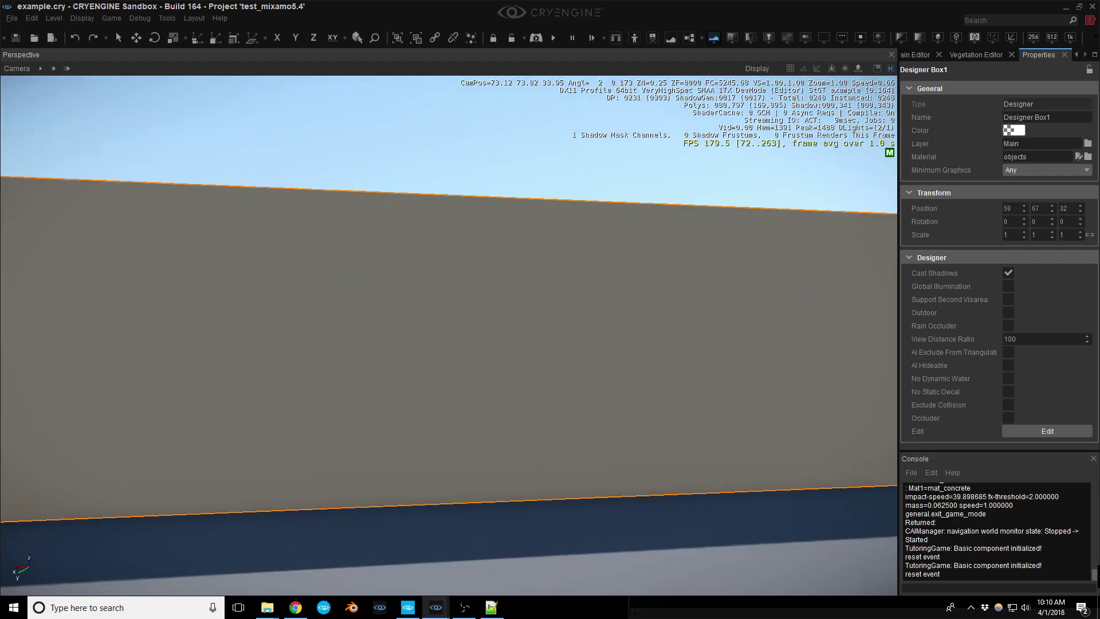
pyautogui.press('m')
pyautogui.moveTo(940, 301); pyautogui.dragTo(657, 252)
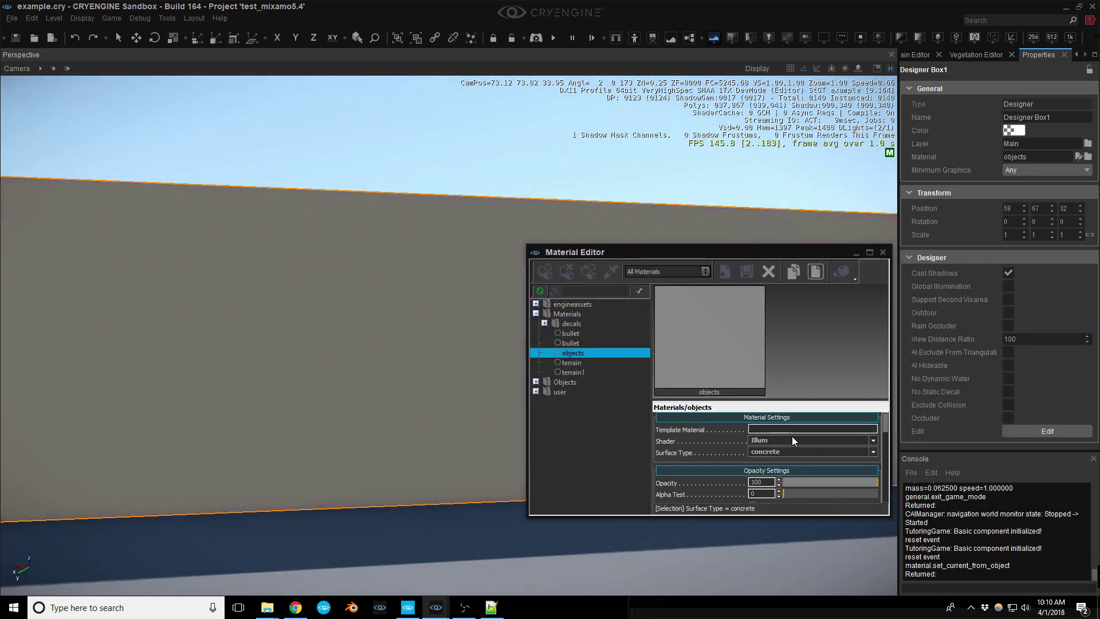
pyautogui.click(491, 393)
# Select the rusty destroyable1 barrel, load its material in the Material Editor, and inspect the barrel sub-material
pyautogui.moveTo(491, 393); pyautogui.dragTo(380, 396, button='right')
pyautogui.press('a')
pyautogui.click(295, 384)
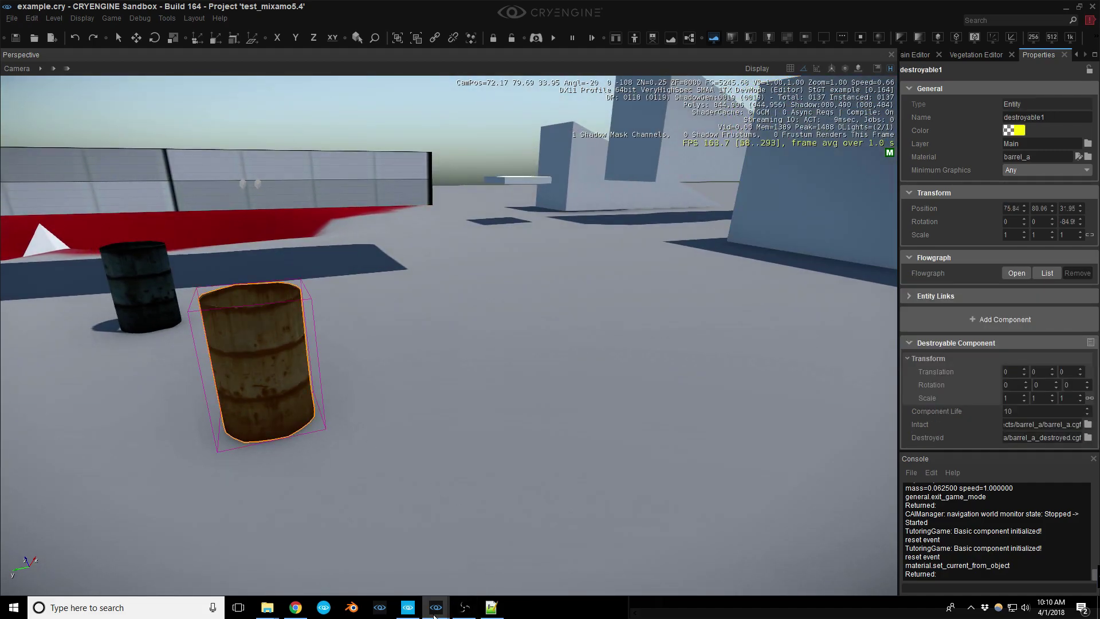
pyautogui.moveTo(435, 606)
pyautogui.click(524, 543)
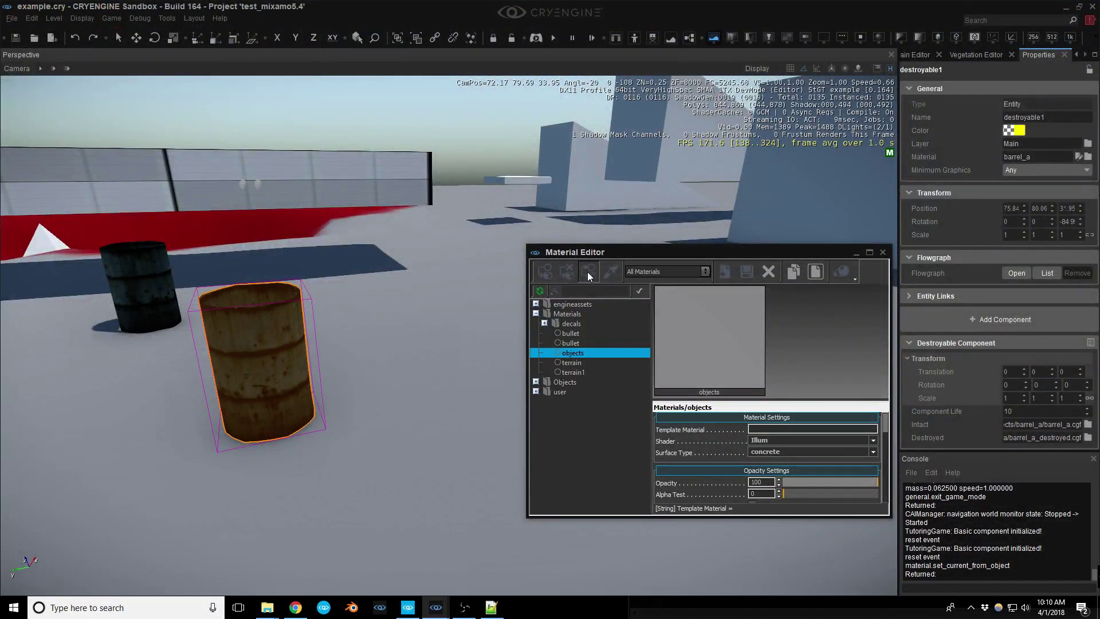
pyautogui.click(596, 272)
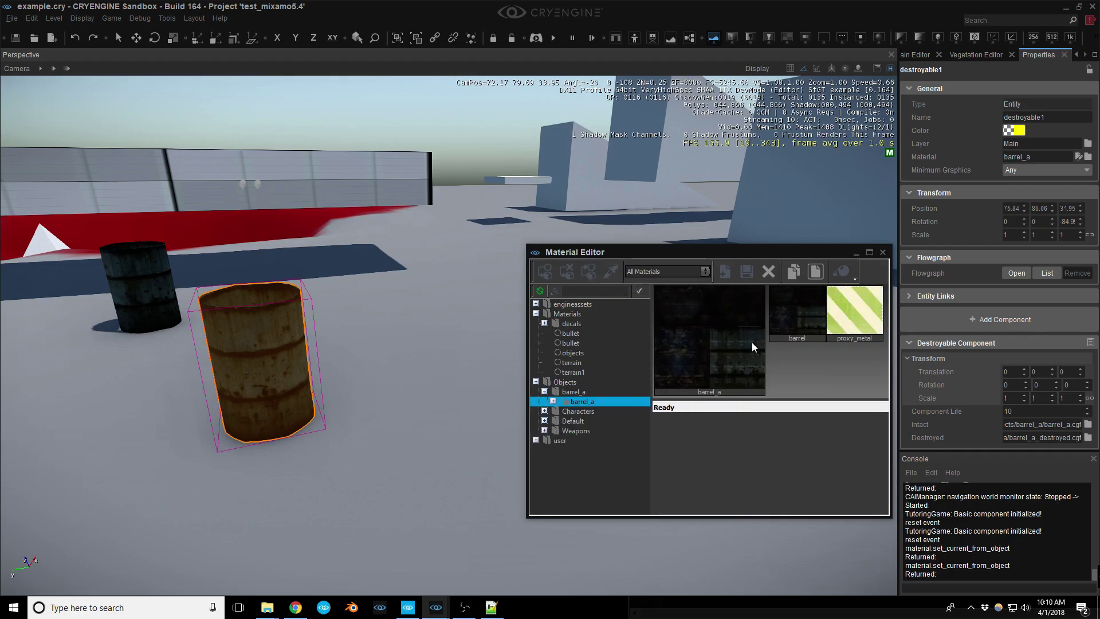
pyautogui.click(796, 321)
# Run the game, shoot at the metal barrels and concrete from several positions to compare impact effects, and exit game mode
pyautogui.moveTo(435, 390)
pyautogui.mouseDown(button='right')
pyautogui.moveTo(629, 362)
pyautogui.moveTo(445, 385)
pyautogui.mouseUp(button='right')
pyautogui.press('a')
pyautogui.press('s')
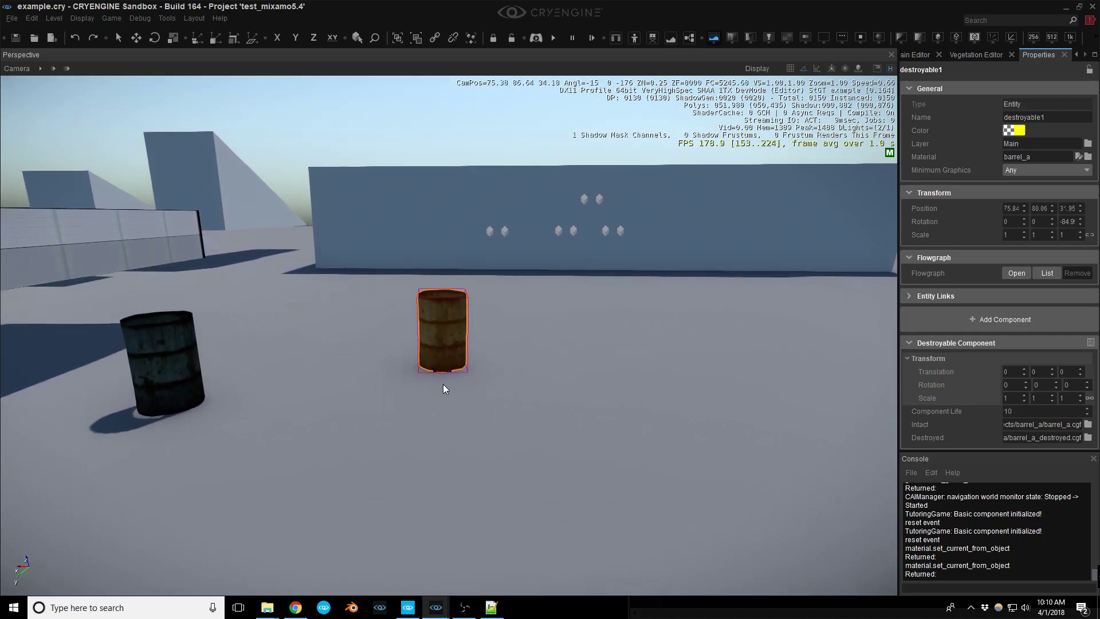
pyautogui.hotkey('ctrl', 'g')
pyautogui.press('1')
pyautogui.press('s')
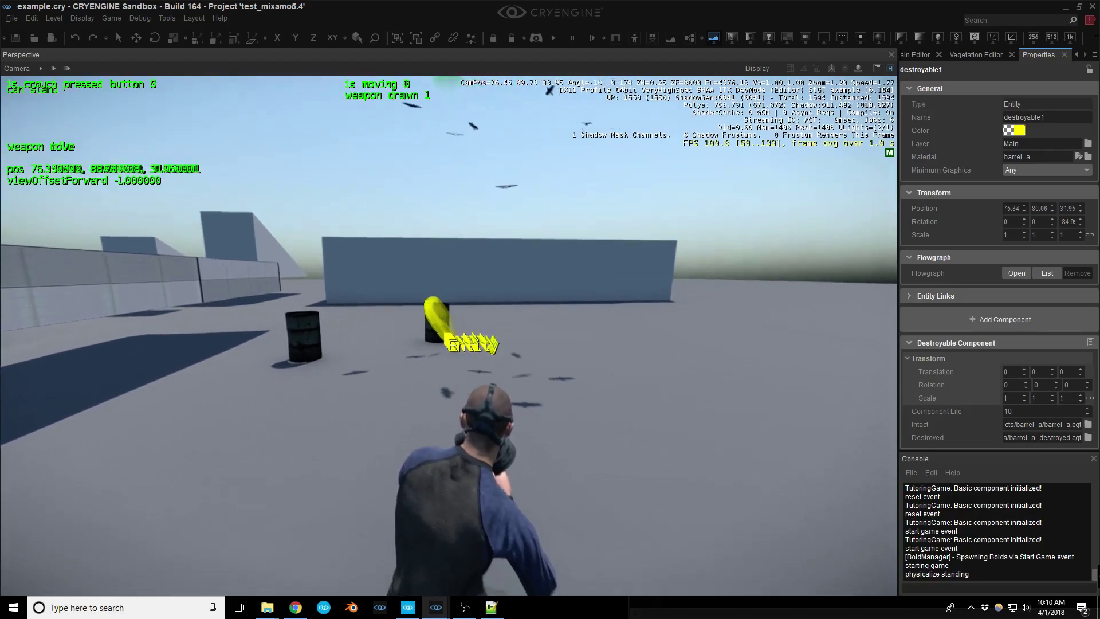
pyautogui.press('s')
pyautogui.press('a')
pyautogui.press('w')
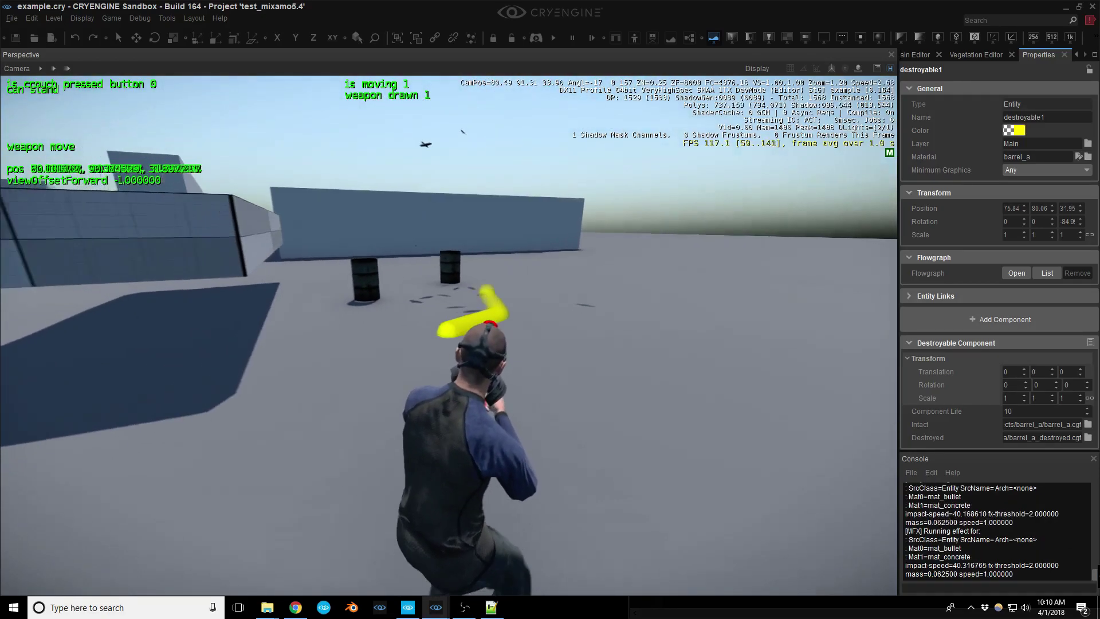
pyautogui.press('w')
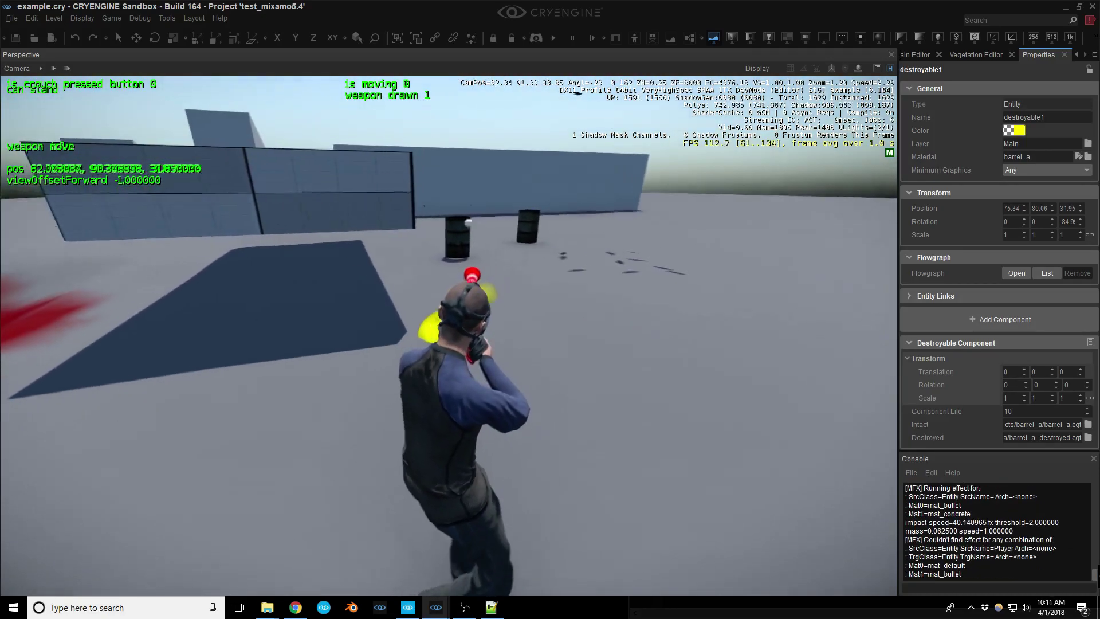
pyautogui.press('w')
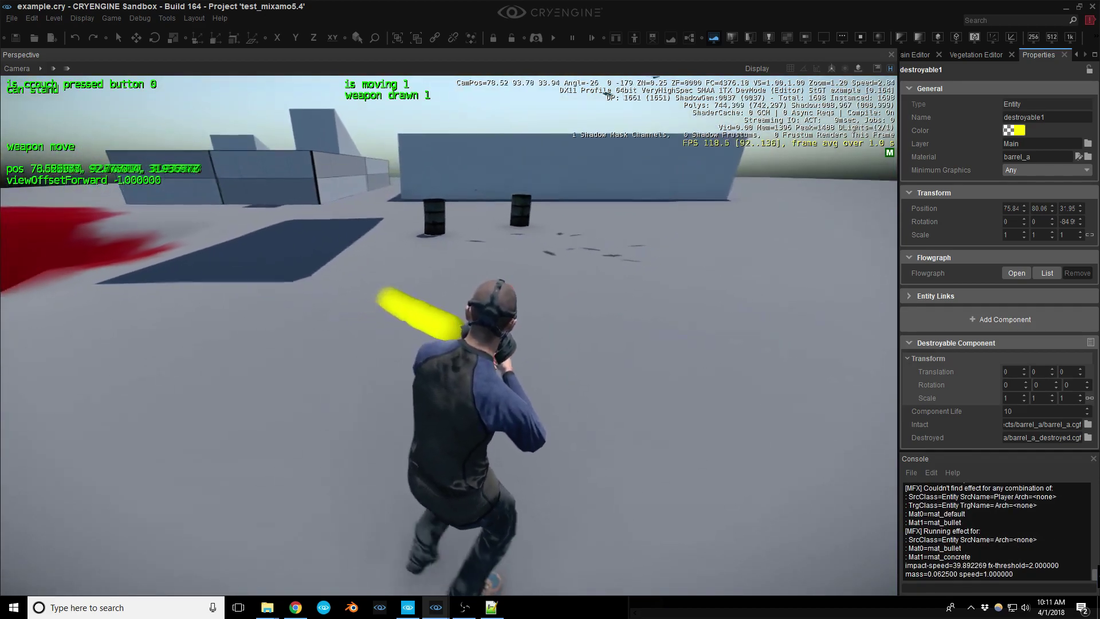
pyautogui.press('w')
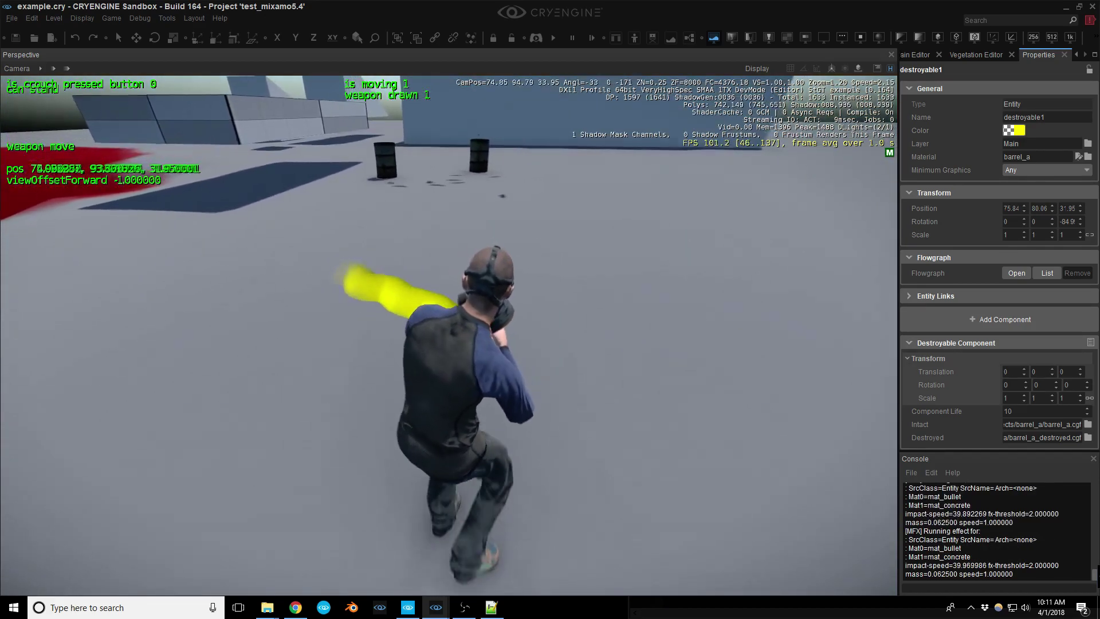
pyautogui.press('w')
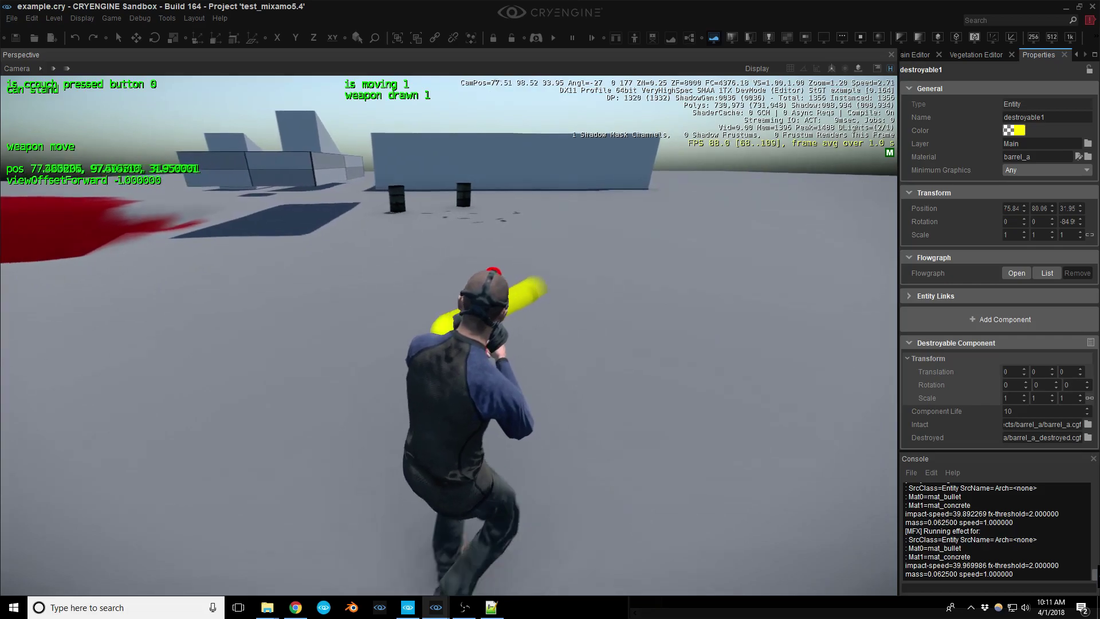
pyautogui.press('a')
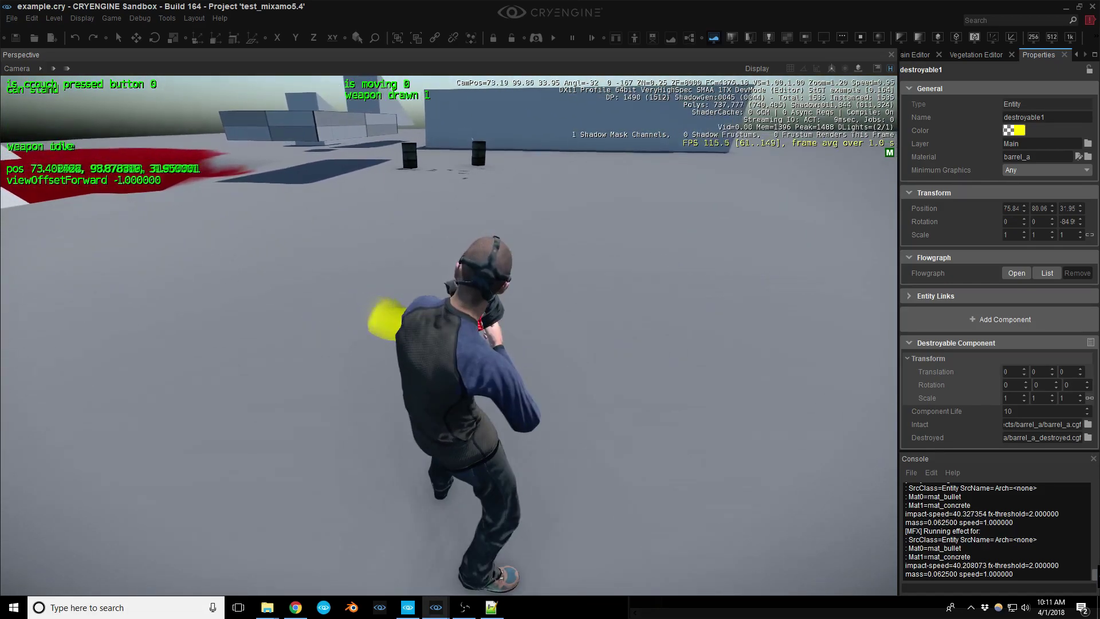
pyautogui.press('d')
pyautogui.press('d')
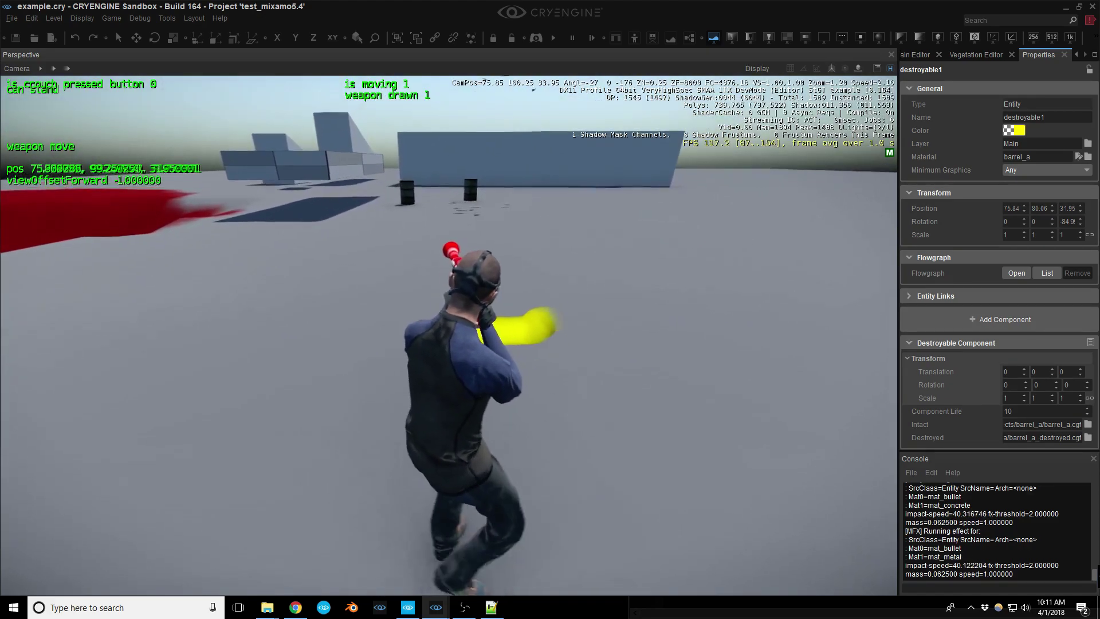
pyautogui.press('d')
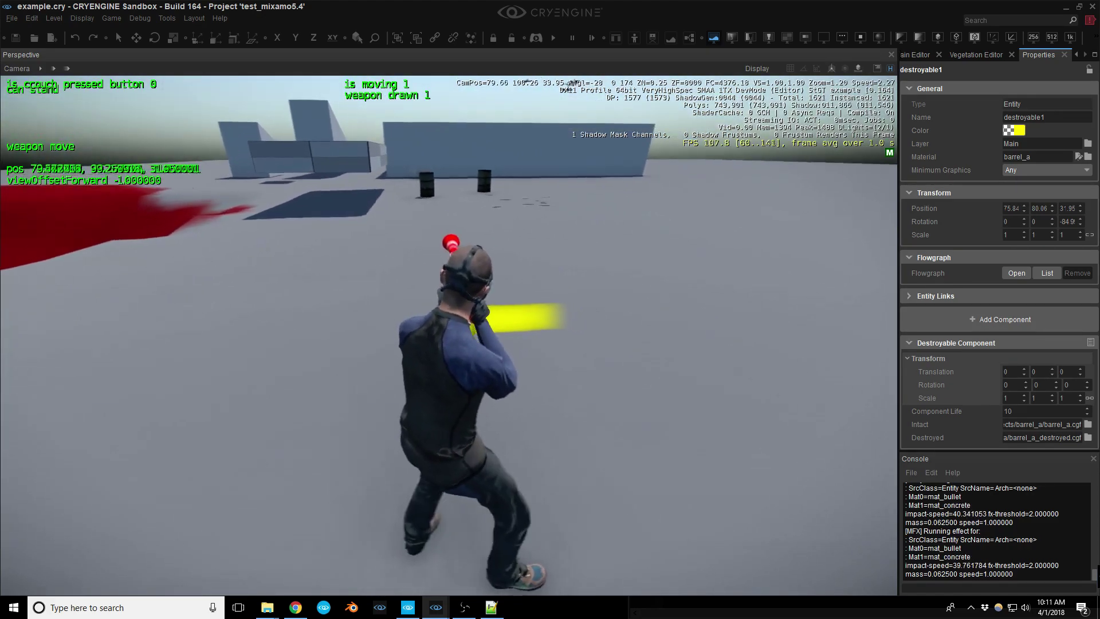
pyautogui.press('w')
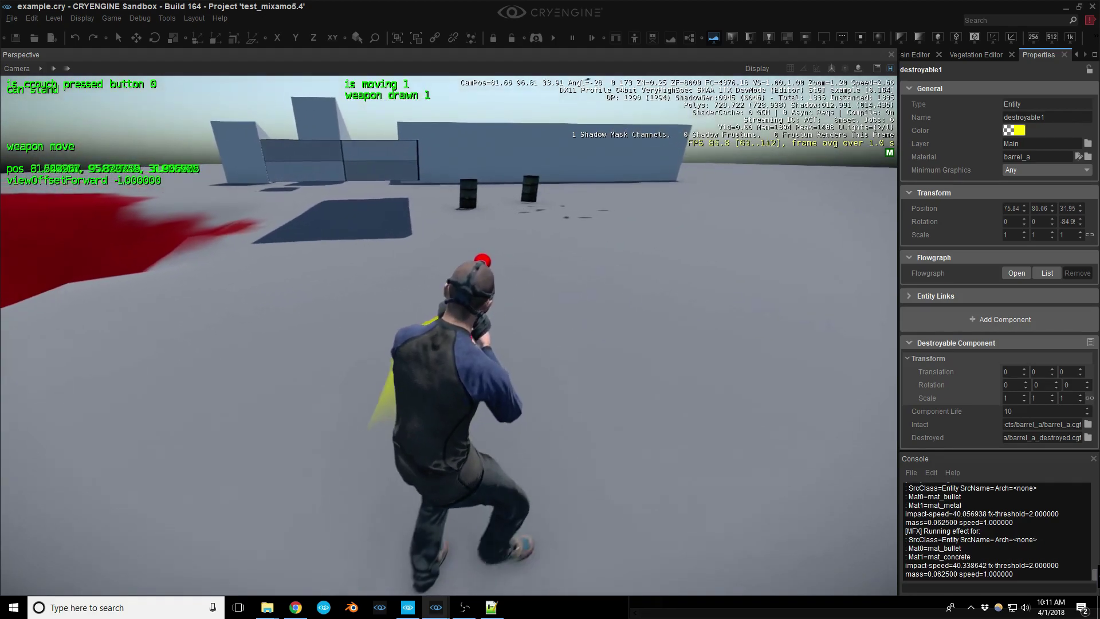
pyautogui.press('Escape')
# Delete the Boid Group entity above the barrels and wall
pyautogui.moveTo(319, 339); pyautogui.dragTo(324, 275, button='right')
pyautogui.press('w')
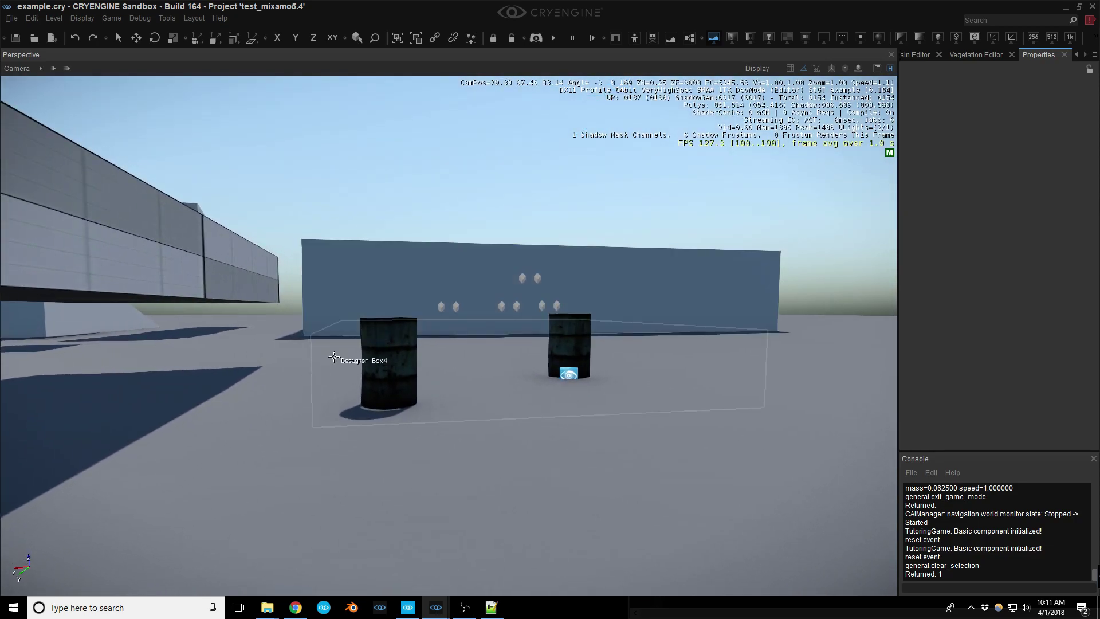
pyautogui.moveTo(570, 378); pyautogui.dragTo(500, 272, button='right')
pyautogui.click(500, 272)
pyautogui.moveTo(499, 382); pyautogui.dragTo(513, 300, button='right')
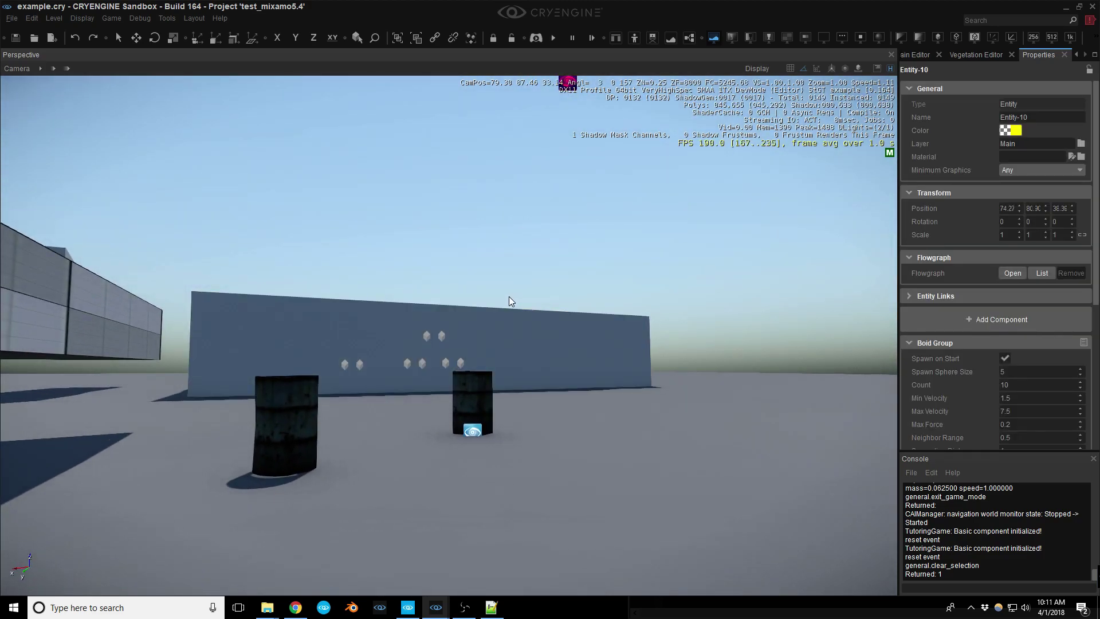
pyautogui.moveTo(575, 239); pyautogui.dragTo(532, 260, button='right')
pyautogui.press('Delete')
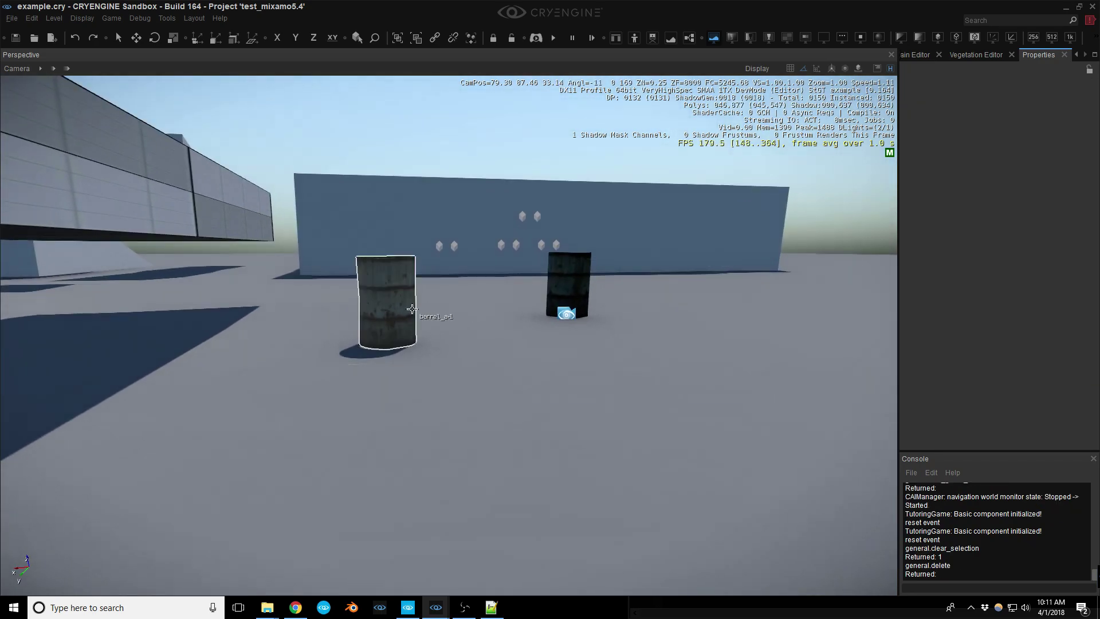
pyautogui.click(401, 306)
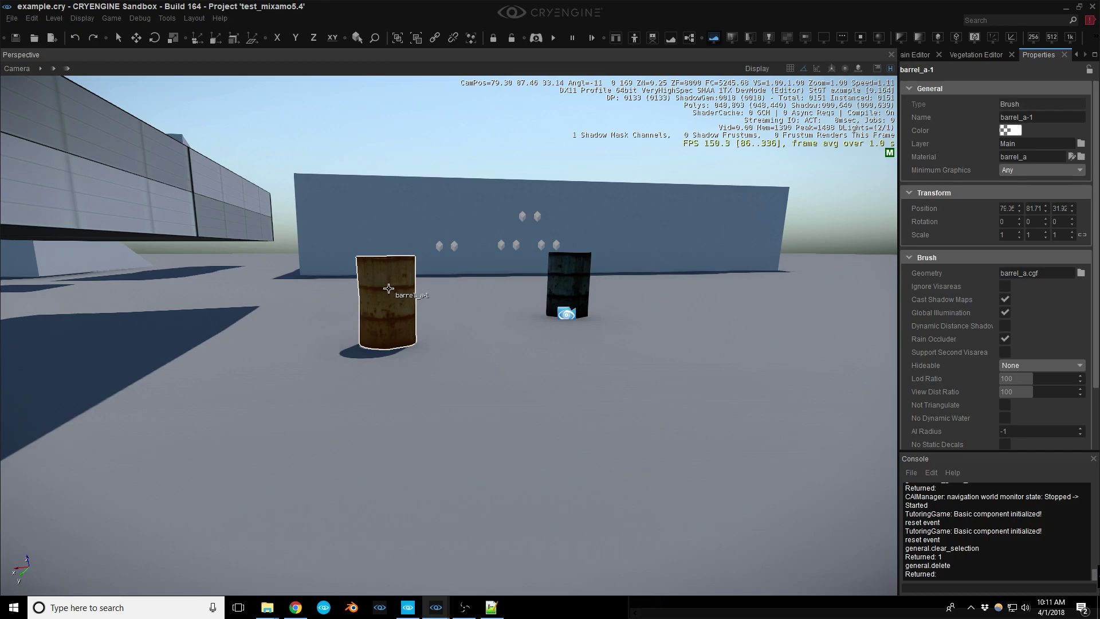
pyautogui.rightClick(399, 300)
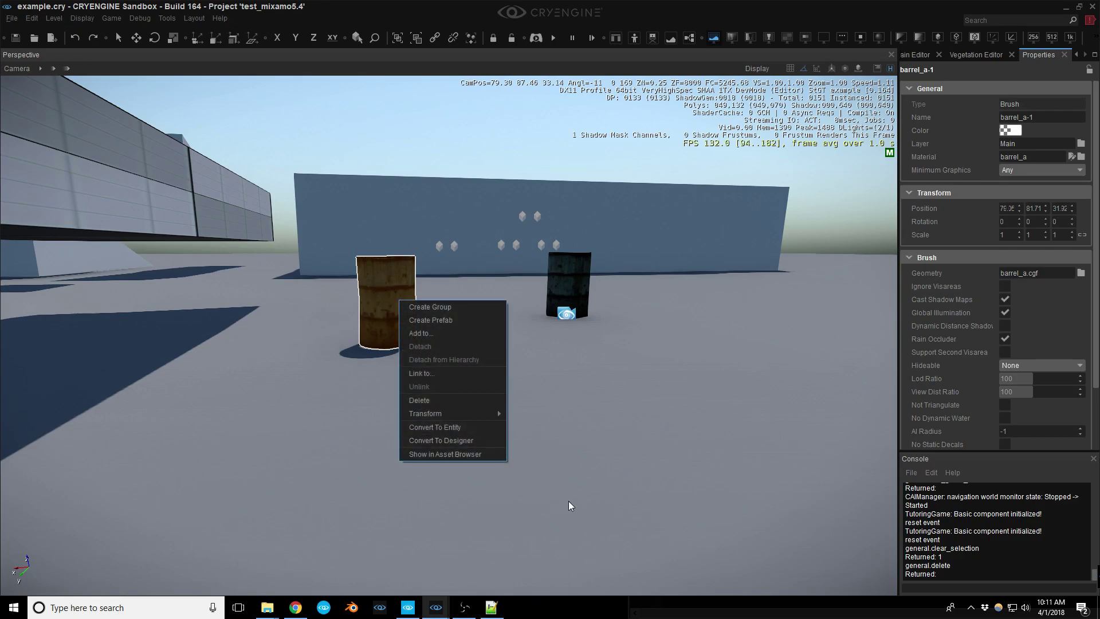
pyautogui.click(548, 540)
# Switch to Notepad++, move its window so both editing panes can be seen, and show the FXLibs projectiles.xml file
pyautogui.click(491, 607)
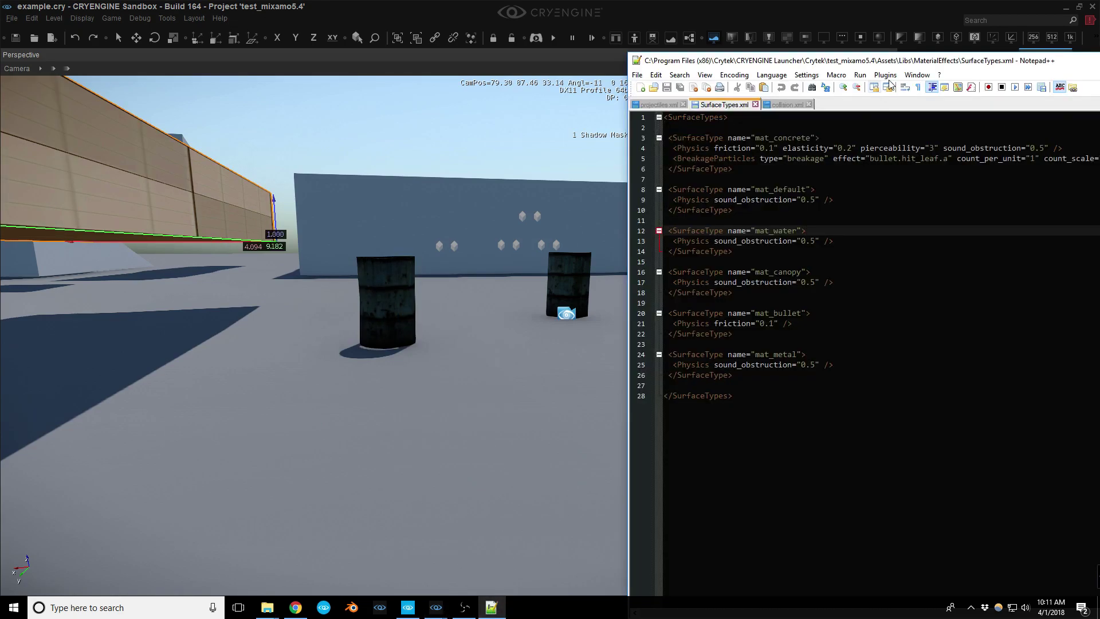
pyautogui.moveTo(905, 60); pyautogui.dragTo(586, 74)
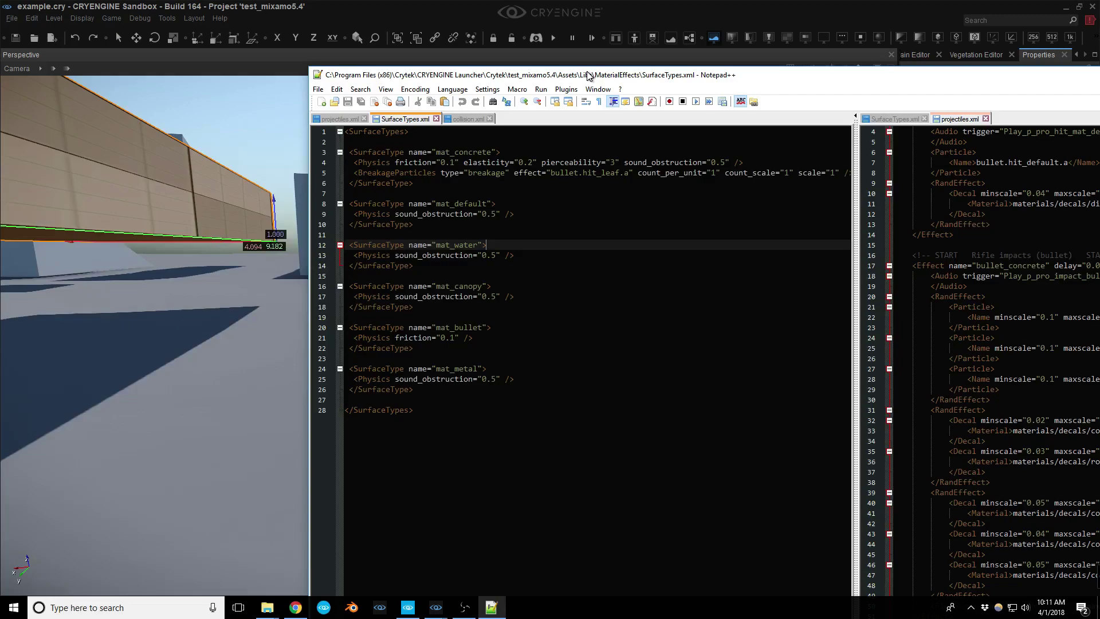
pyautogui.click(343, 118)
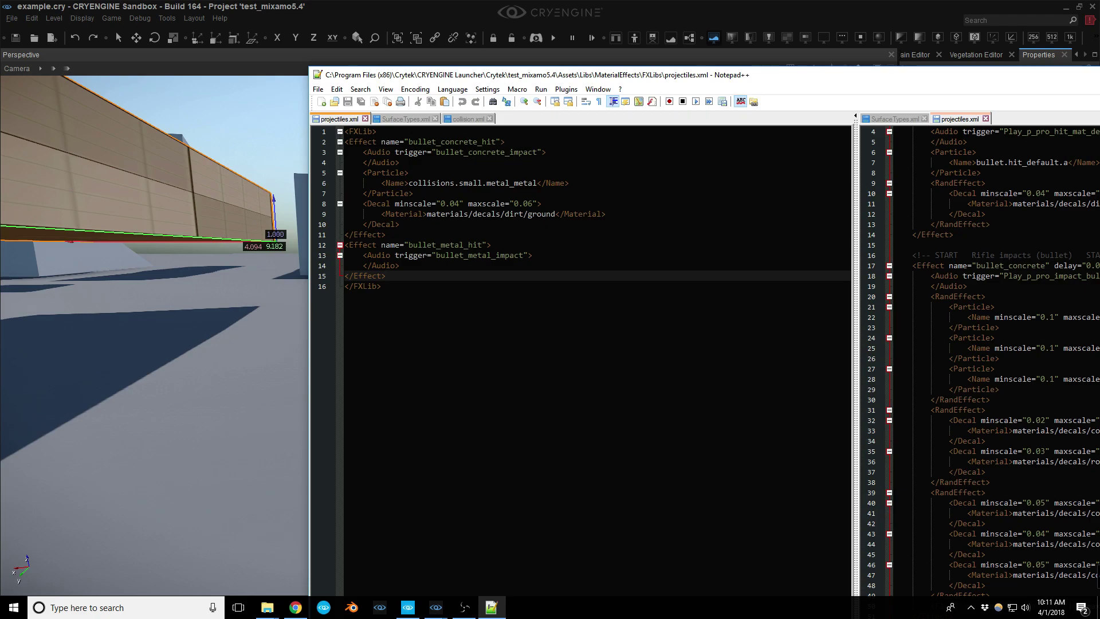
# Copy the Particle and Decal blocks from bullet_concrete_hit into the bullet_metal_hit effect after its Audio block, and save projectiles.xml
pyautogui.moveTo(362, 172); pyautogui.dragTo(411, 223)
pyautogui.hotkey('ctrl', 'c')
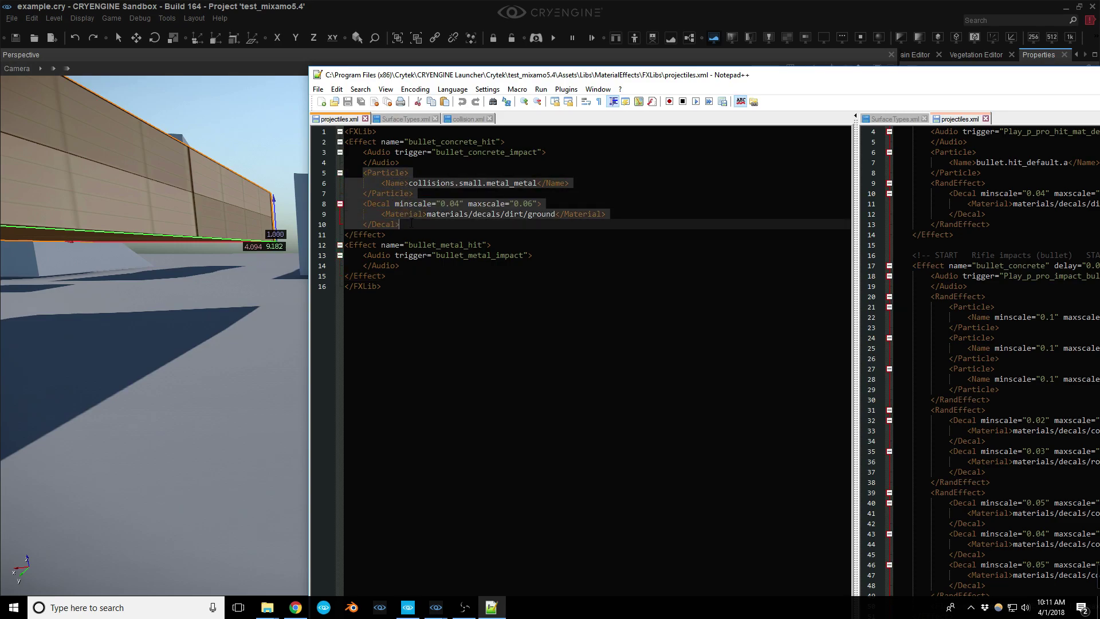
pyautogui.click(416, 265)
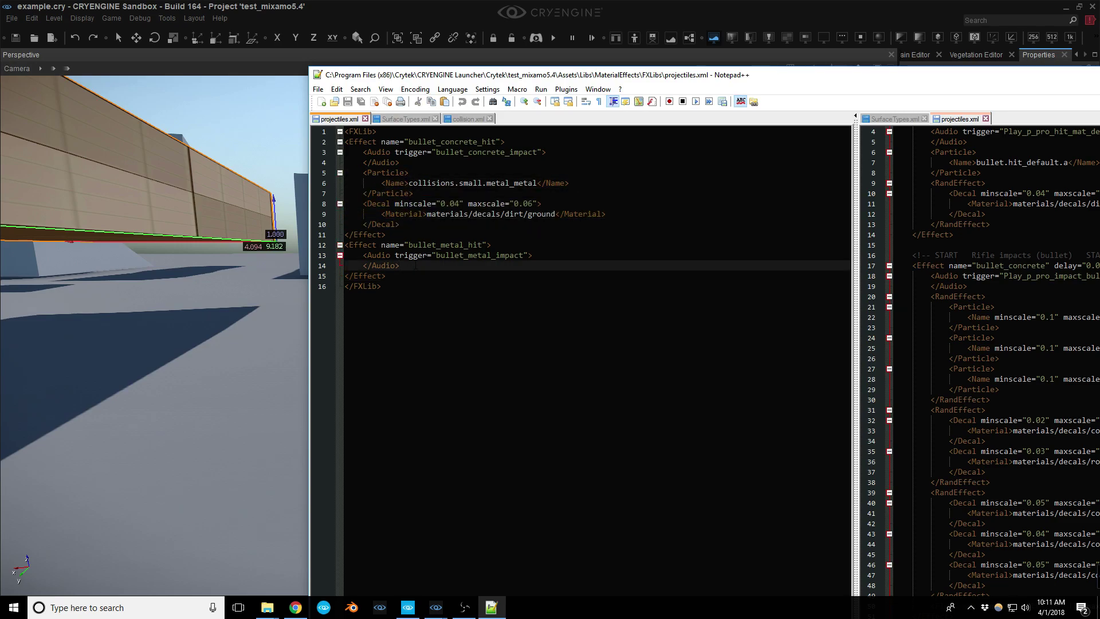
pyautogui.press('Return')
pyautogui.hotkey('ctrl', 'v')
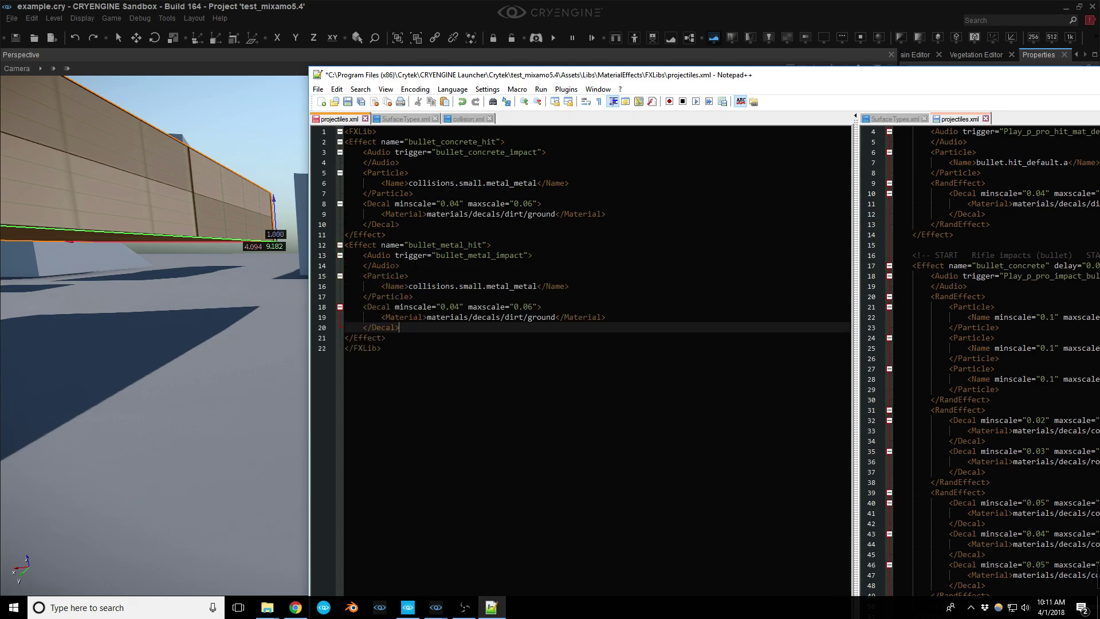
pyautogui.hotkey('ctrl', 's')
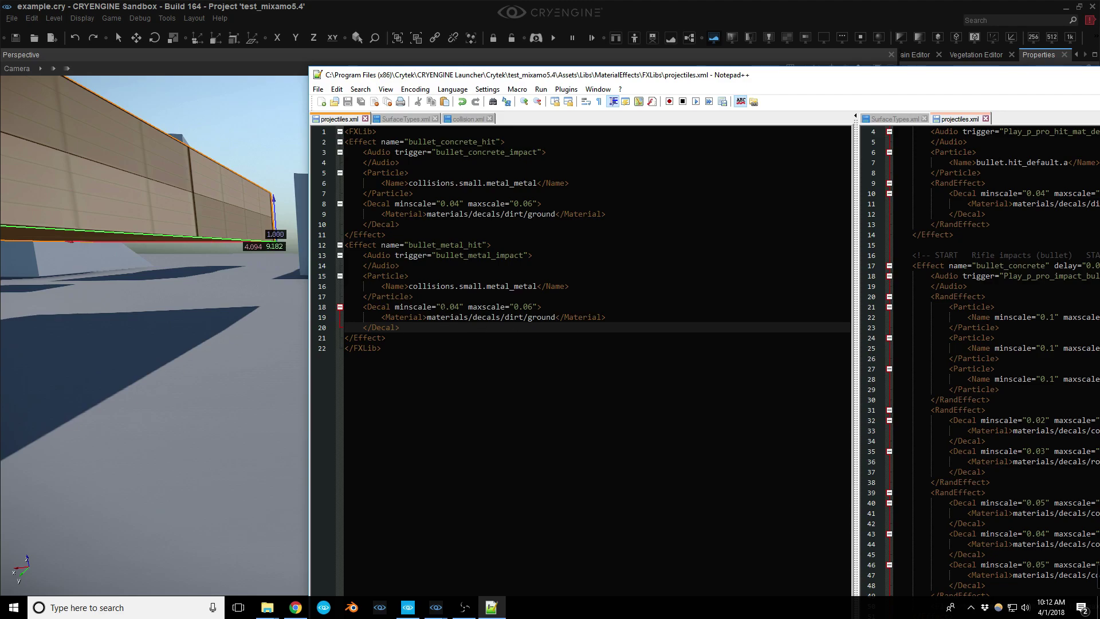
# Switch to File Explorer and browse from FXLibs to the project's Assets\Materials\decals\metal folder
pyautogui.moveTo(267, 607)
pyautogui.click(328, 553)
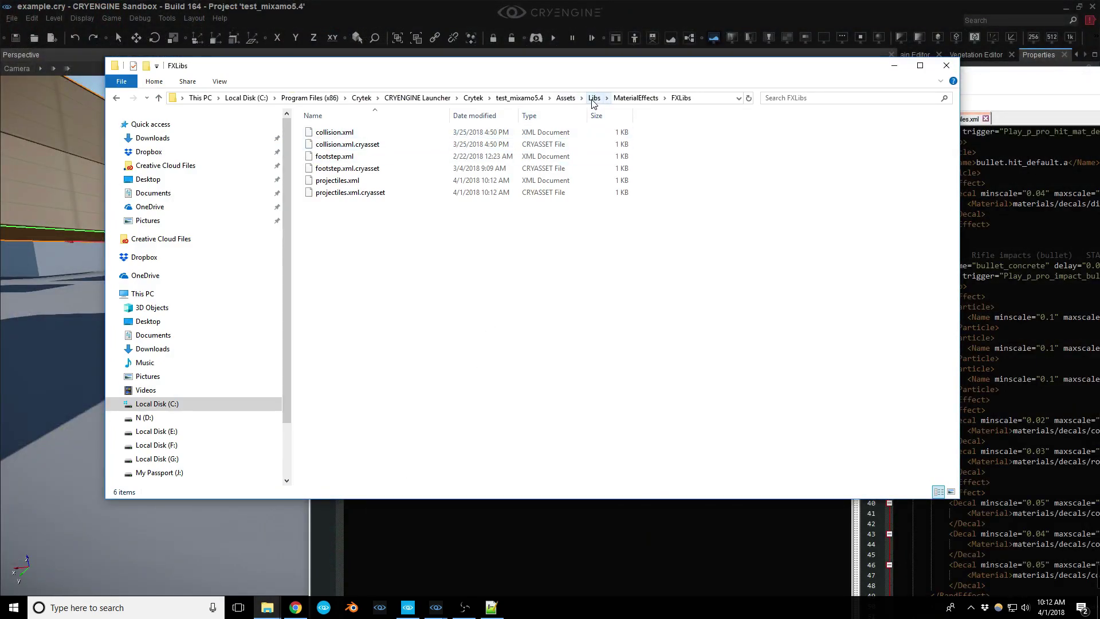
pyautogui.click(565, 98)
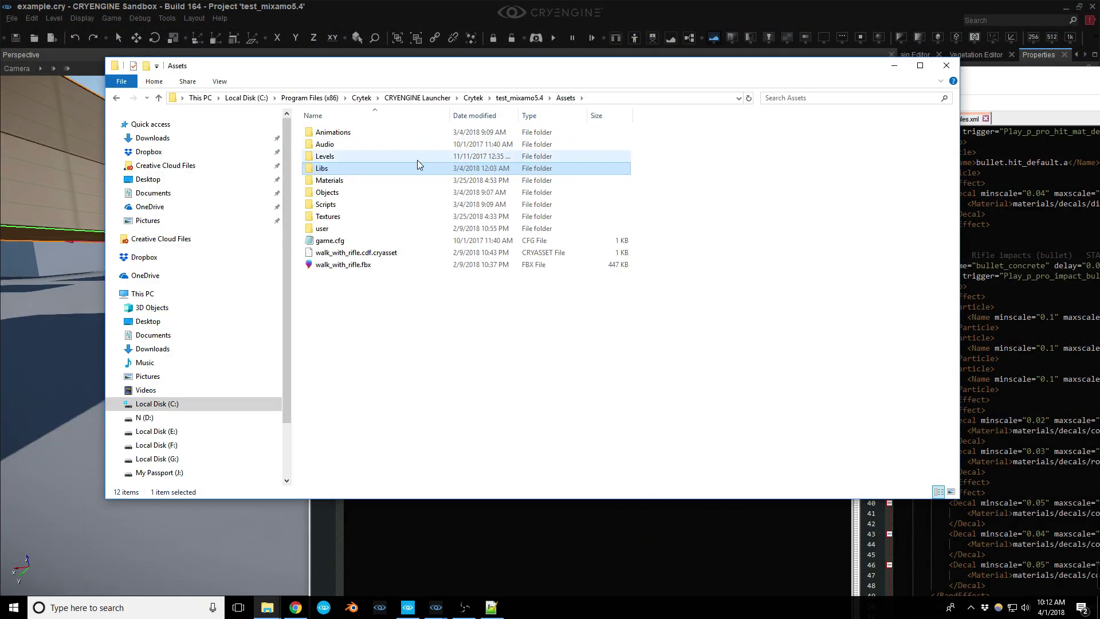
pyautogui.doubleClick(342, 182)
pyautogui.doubleClick(328, 155)
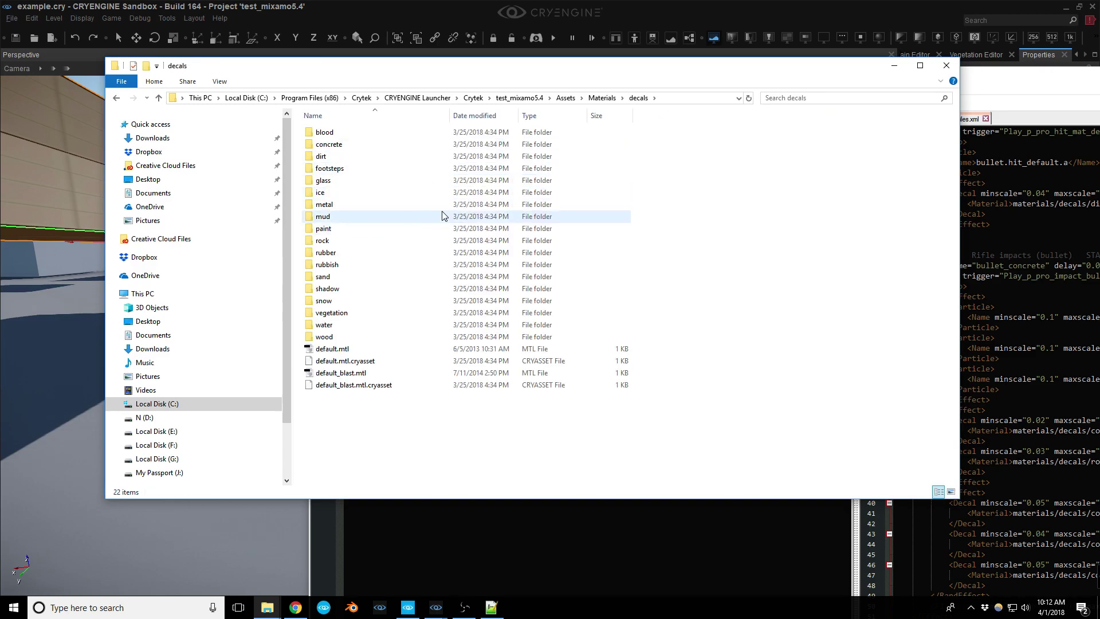
pyautogui.doubleClick(378, 206)
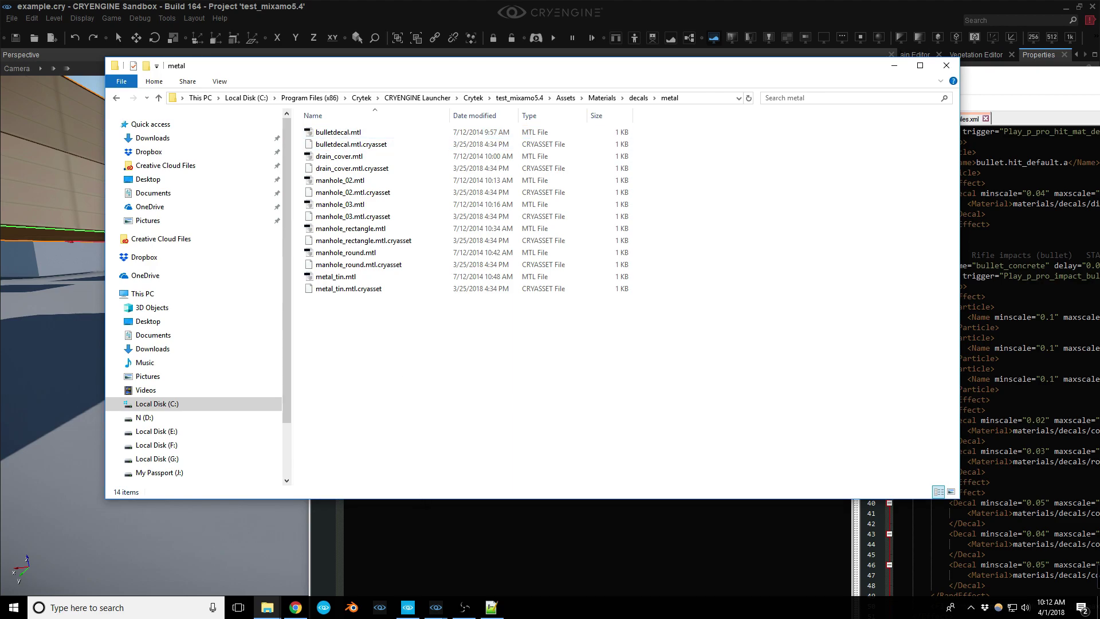
# In Notepad++, set the bullet_metal_hit decal material to materials/decals/metal/bulletdecal and save projectiles.xml
pyautogui.click(429, 532)
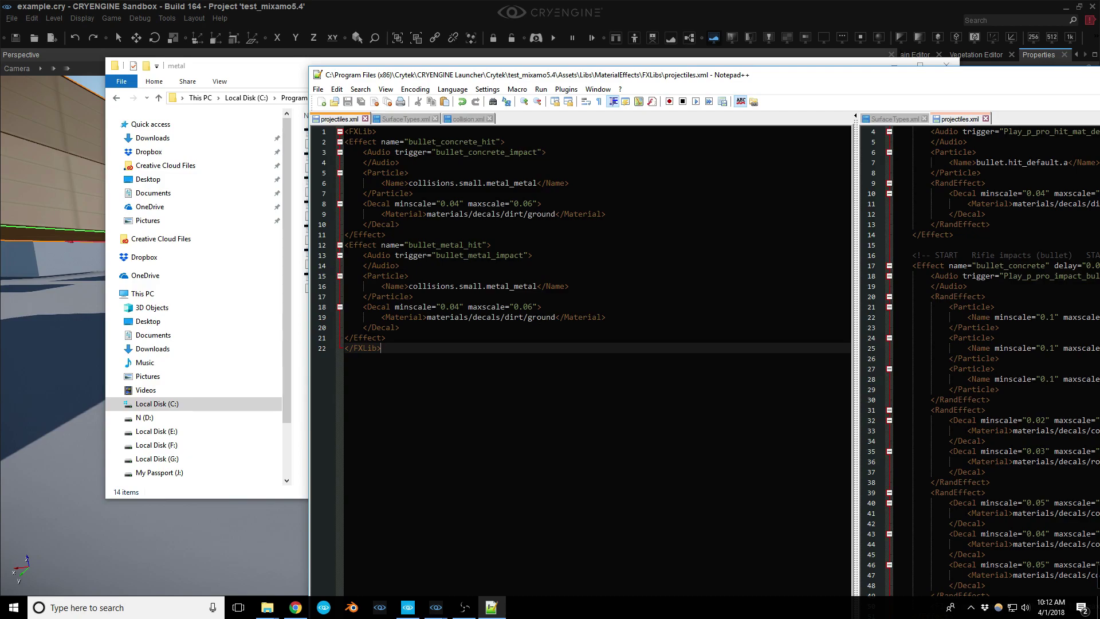
pyautogui.moveTo(526, 81); pyautogui.dragTo(604, 153)
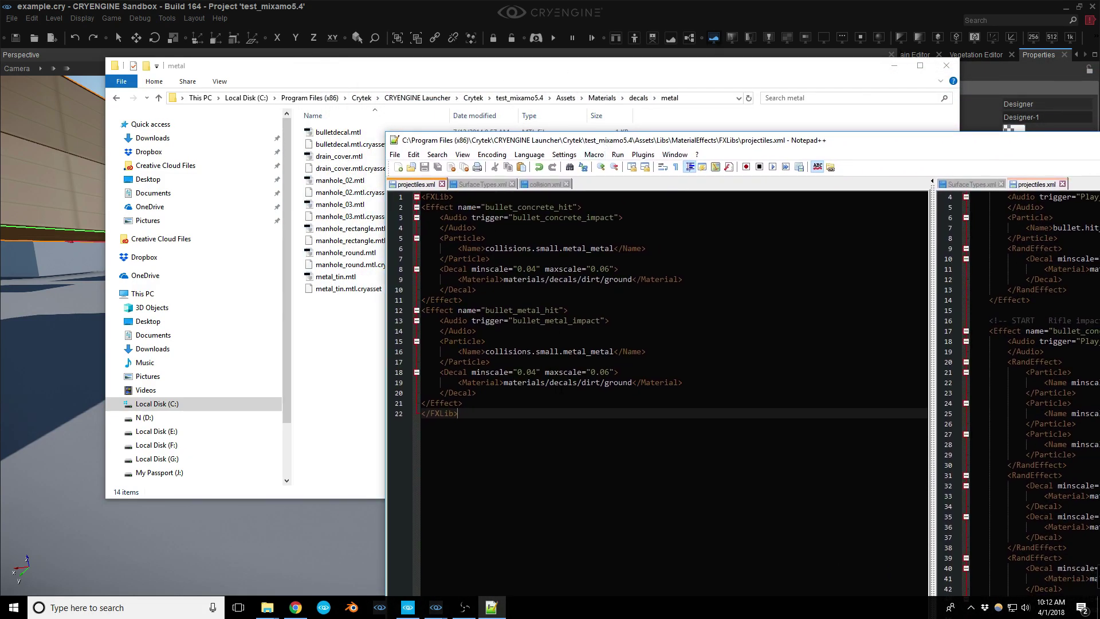
pyautogui.moveTo(582, 383); pyautogui.dragTo(623, 382)
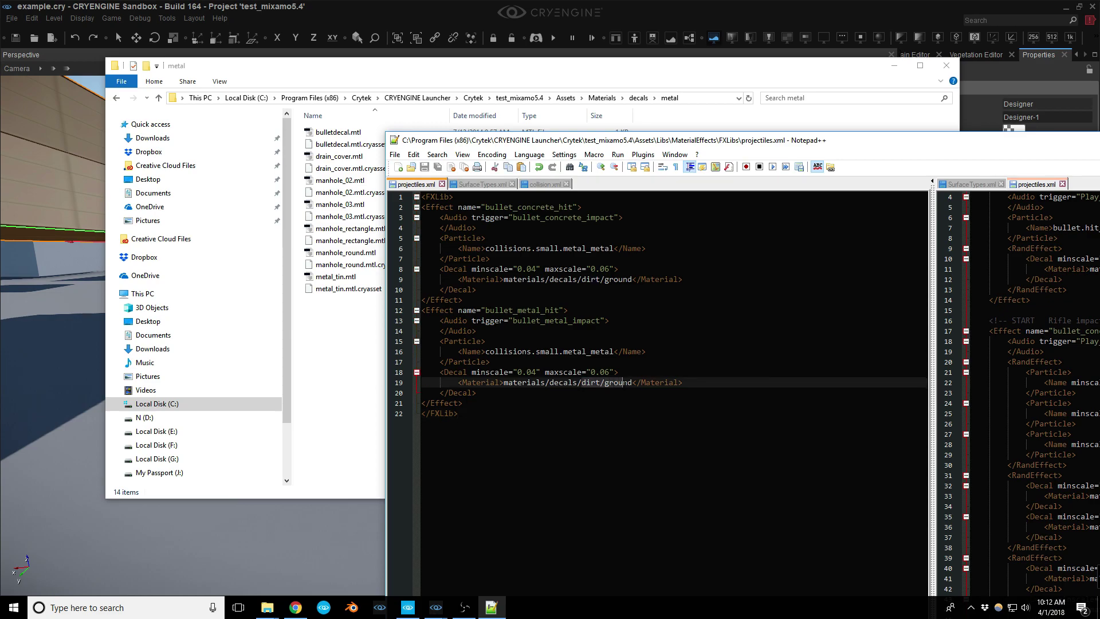
pyautogui.write('metal/')
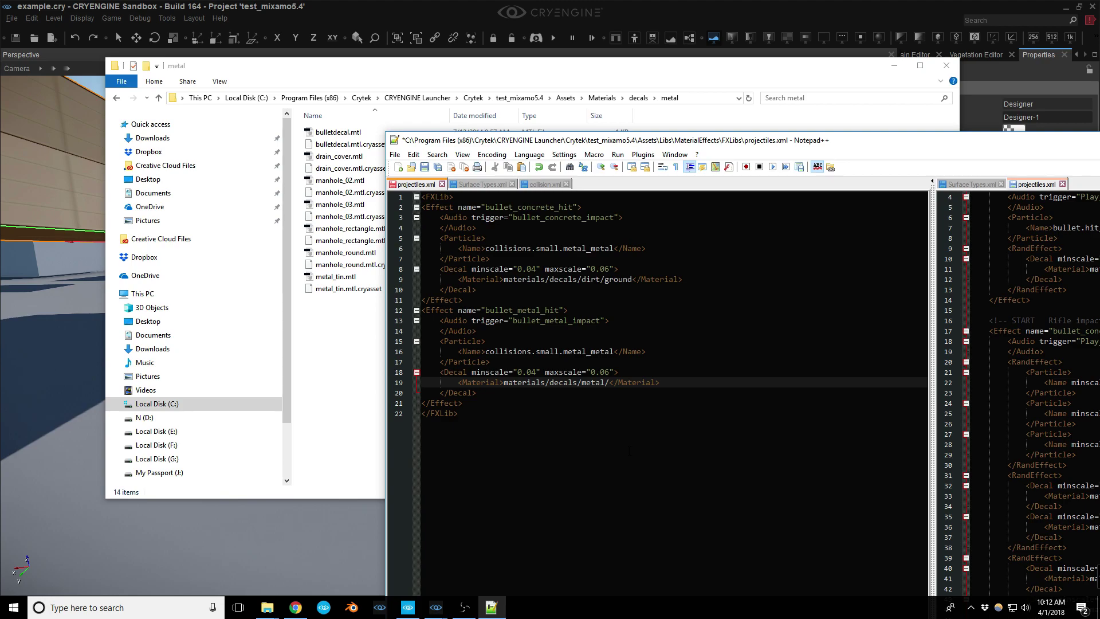
pyautogui.write('bule')
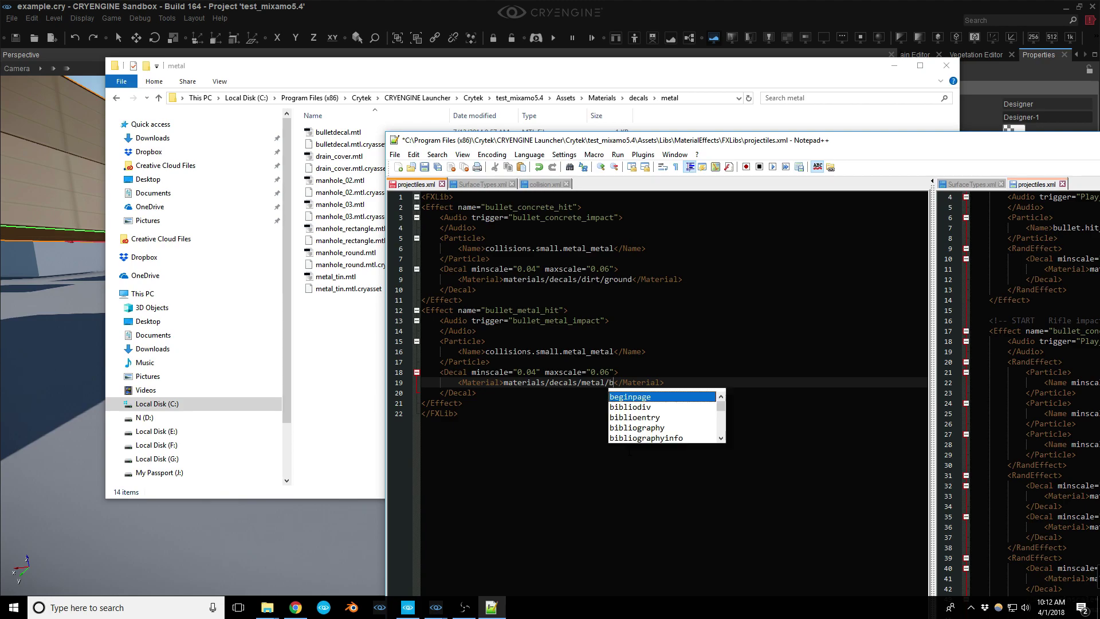
pyautogui.press('BackSpace')
pyautogui.write('letdecal')
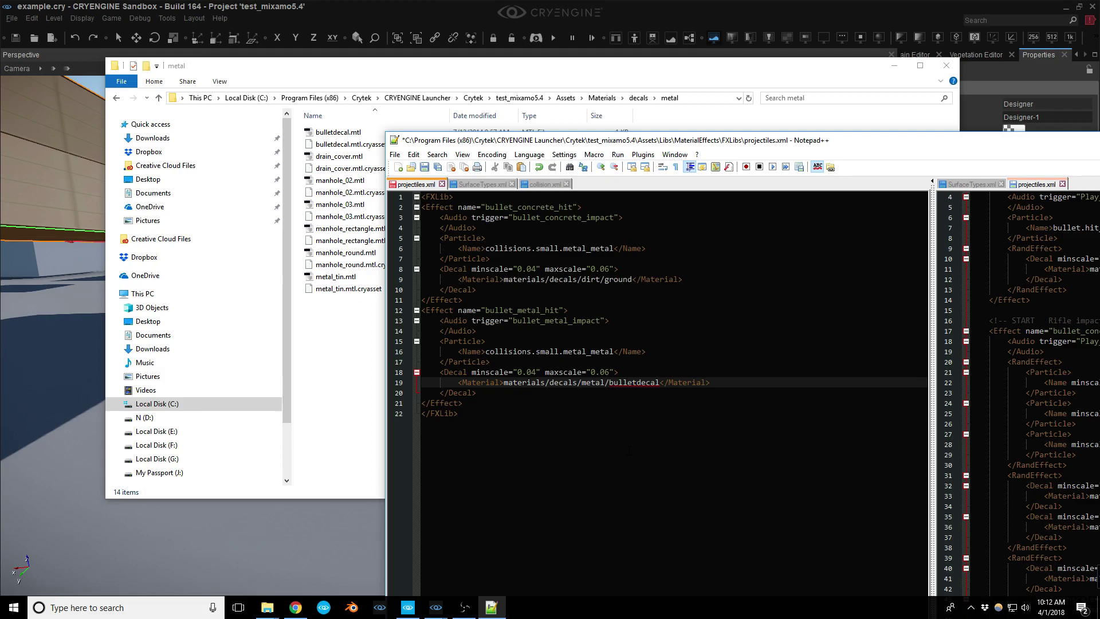
pyautogui.hotkey('ctrl', 's')
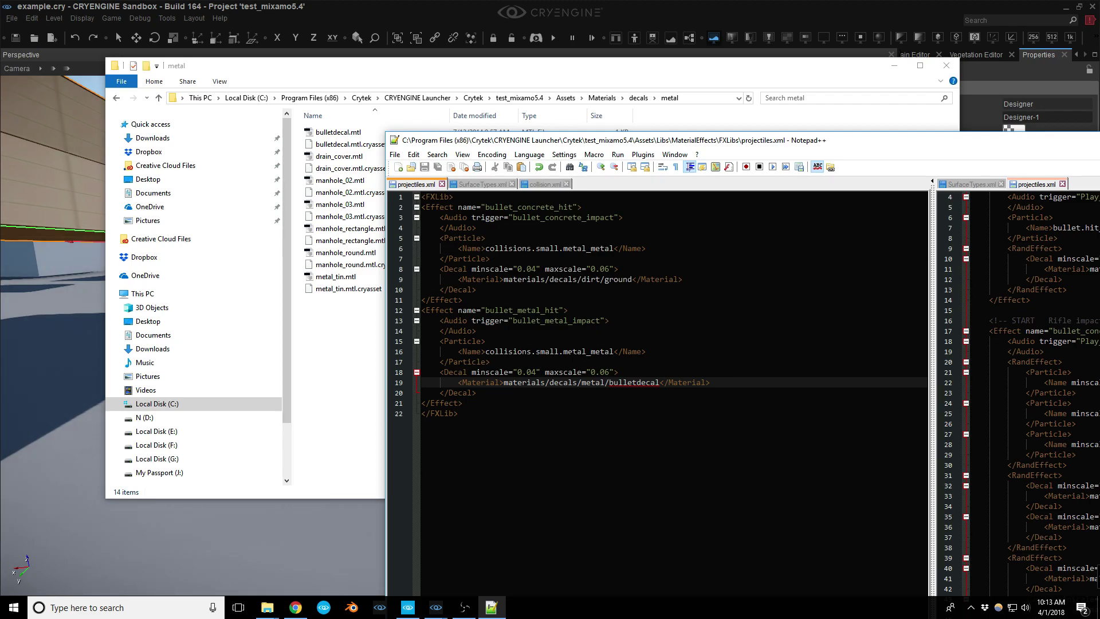
# In File Explorer, go to the project's Assets\Libs\particles folder and open weapon_fx.xml in Notepad++
pyautogui.click(338, 358)
pyautogui.click(637, 99)
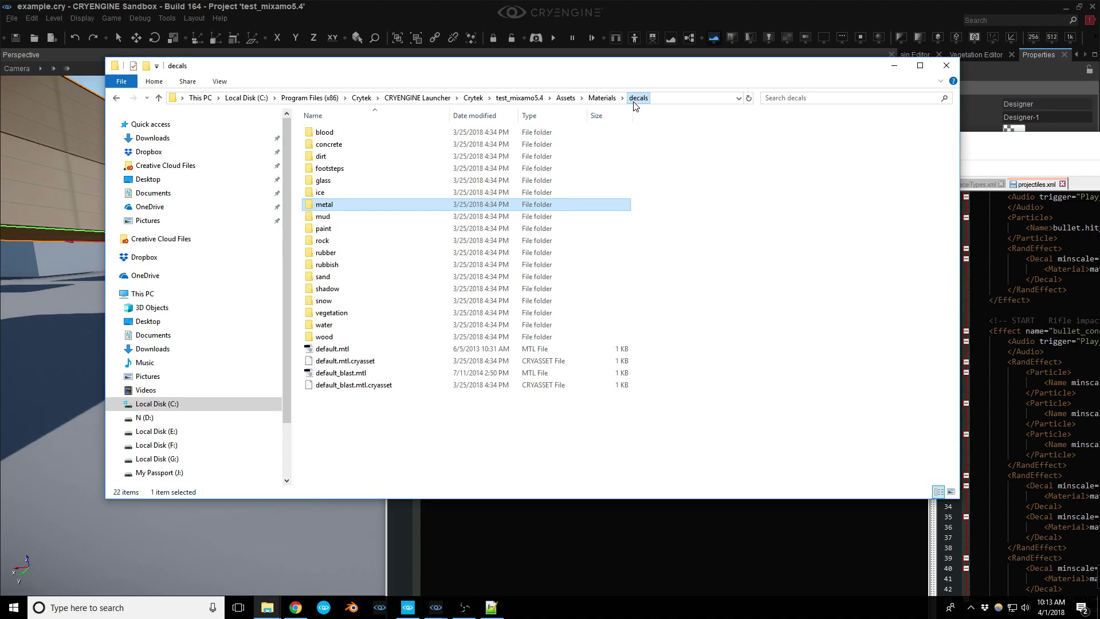
pyautogui.click(603, 98)
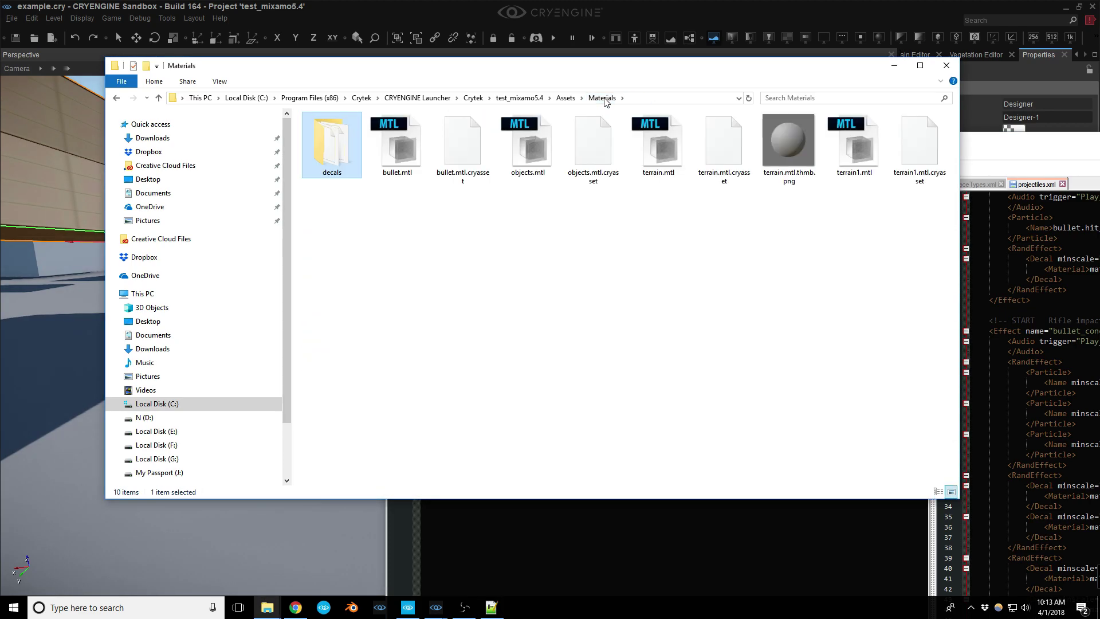
pyautogui.click(565, 98)
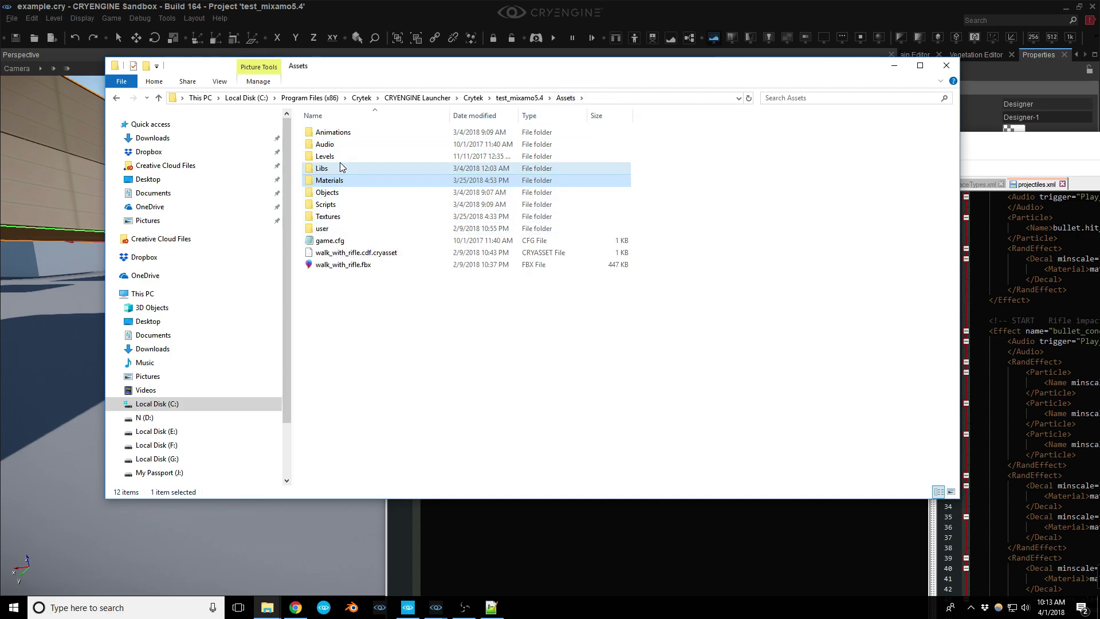
pyautogui.doubleClick(338, 168)
pyautogui.doubleClick(339, 180)
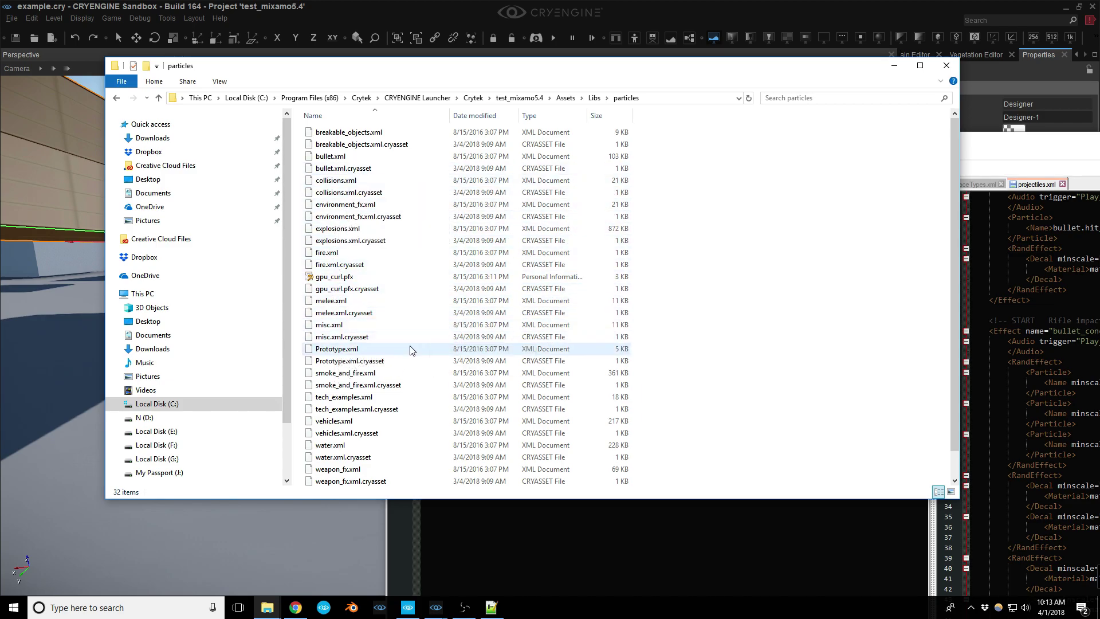
pyautogui.scroll(-1, 383, 418)
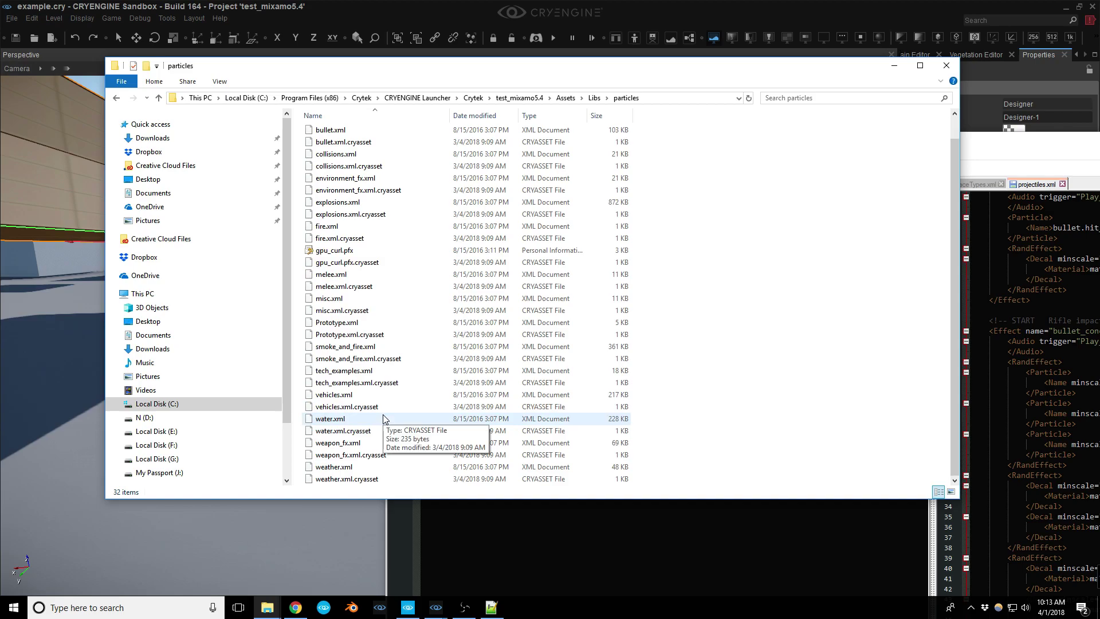
pyautogui.rightClick(343, 444)
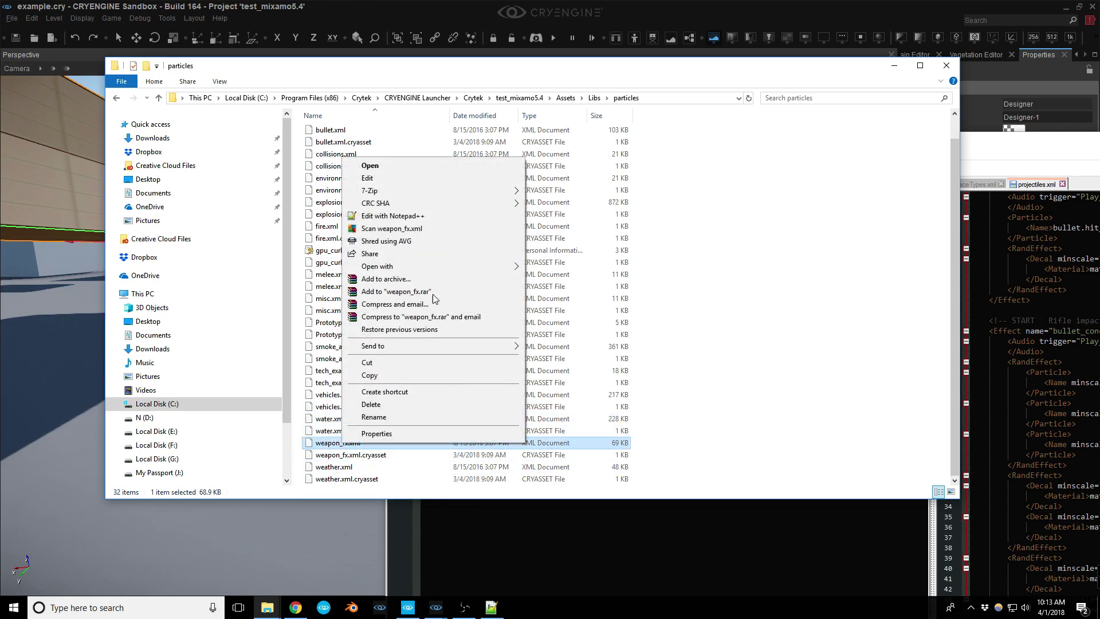
pyautogui.click(414, 216)
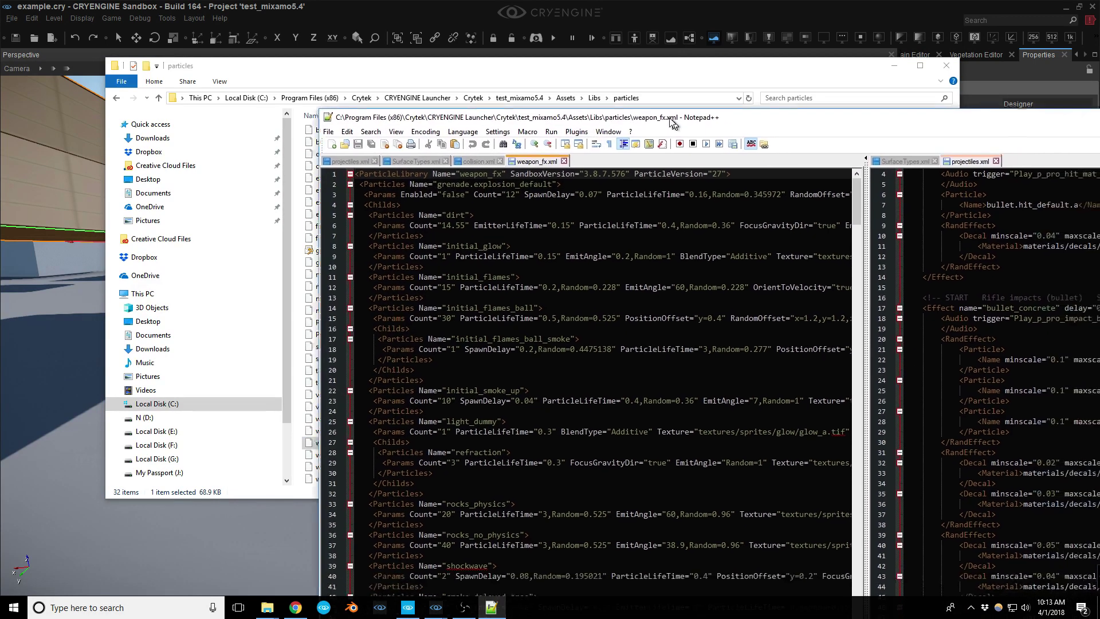
# Look through weapon_fx.xml and search it for "metal", stepping through the matches to check their particle effect names
pyautogui.moveTo(671, 122); pyautogui.dragTo(577, 38)
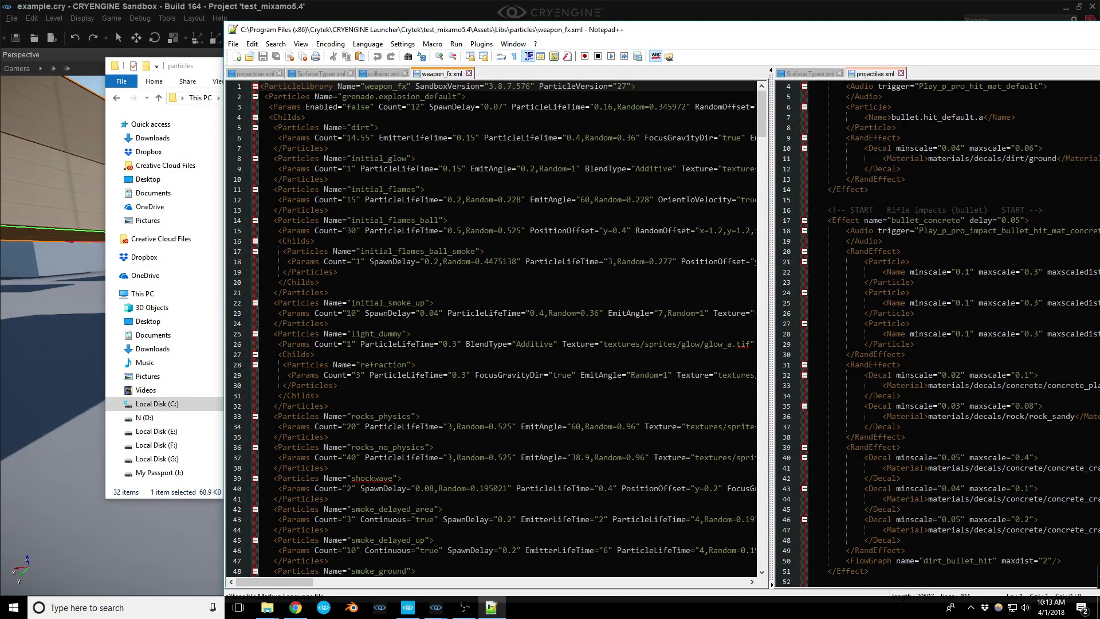
pyautogui.scroll(-4, 426, 365)
pyautogui.scroll(-8, 426, 365)
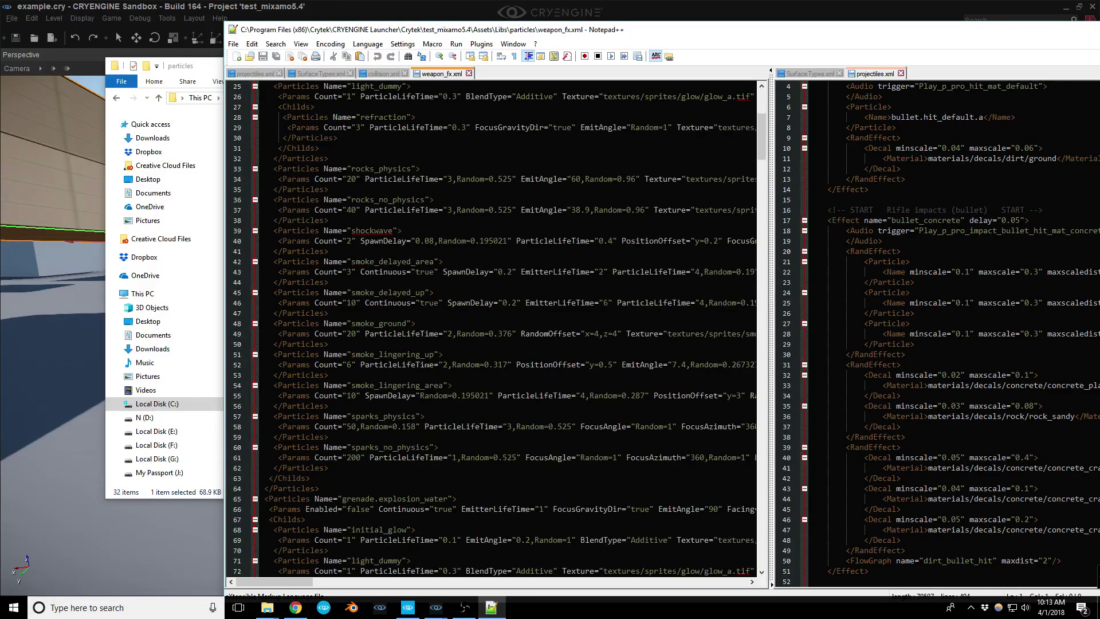
pyautogui.click(480, 356)
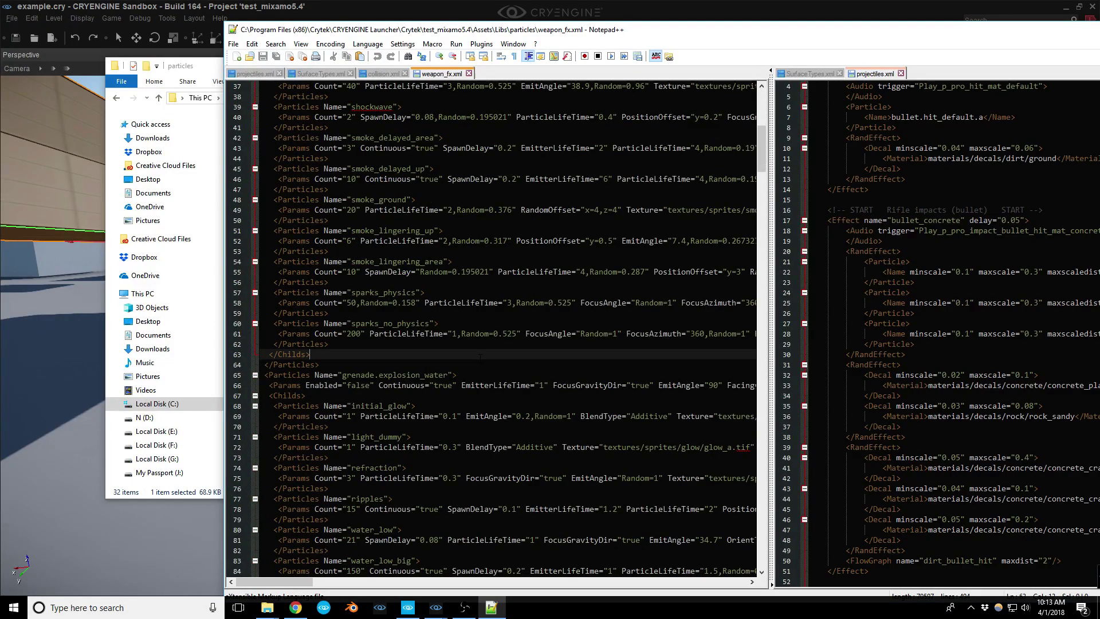
pyautogui.hotkey('ctrl', 'f')
pyautogui.write('metal')
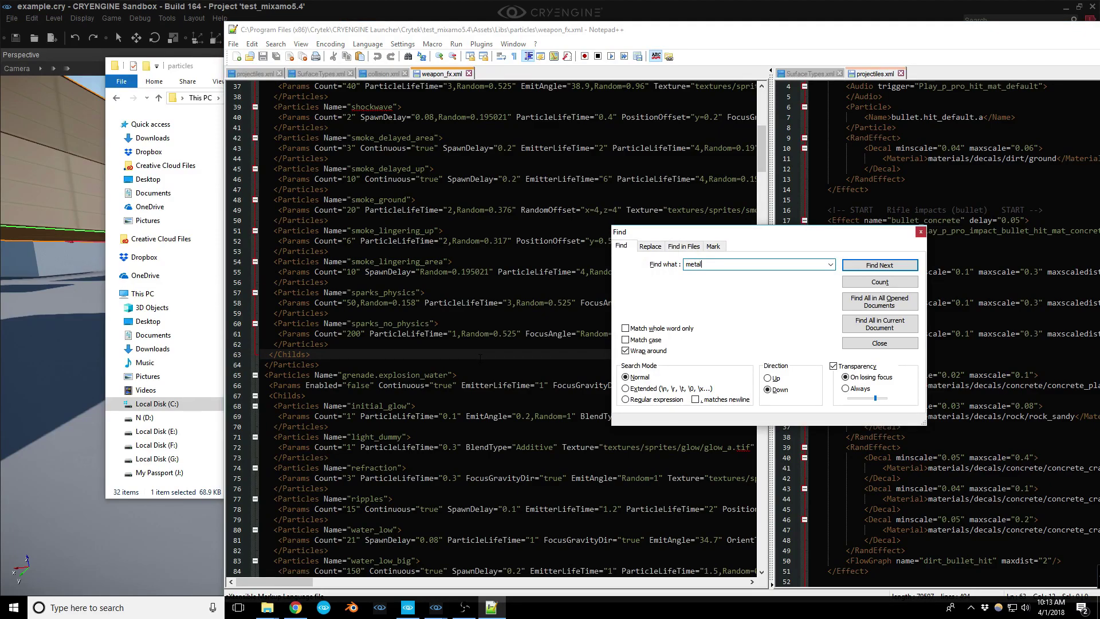
pyautogui.press('Return')
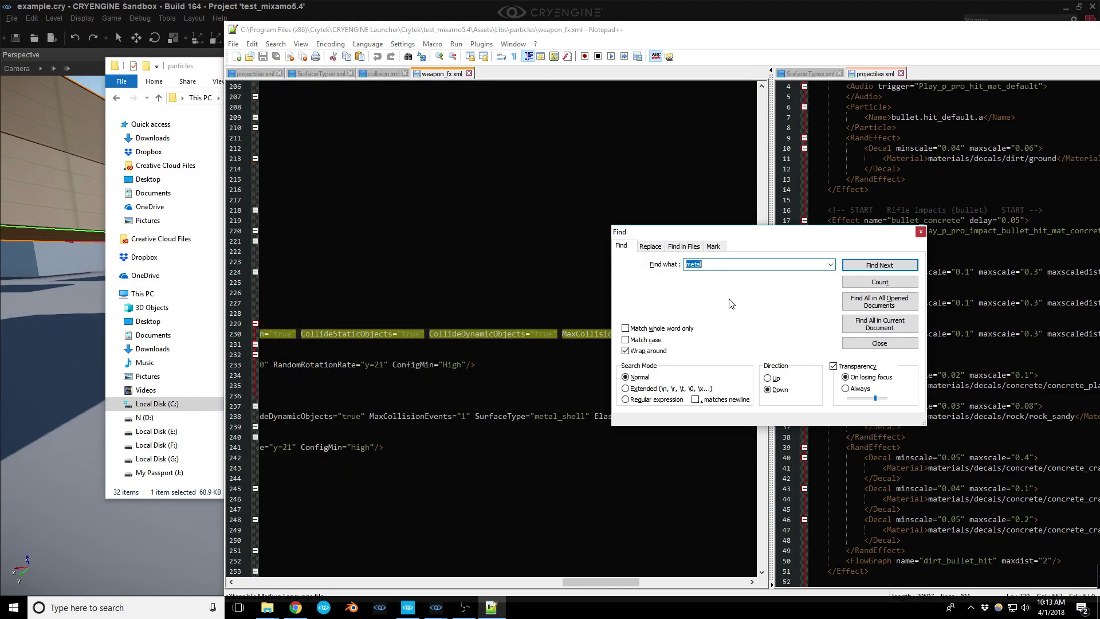
pyautogui.moveTo(790, 230); pyautogui.dragTo(974, 173)
pyautogui.click(1063, 208)
pyautogui.click(1063, 208)
pyautogui.click(1063, 208)
pyautogui.click(1063, 207)
pyautogui.click(1066, 209)
pyautogui.moveTo(597, 582); pyautogui.dragTo(243, 615)
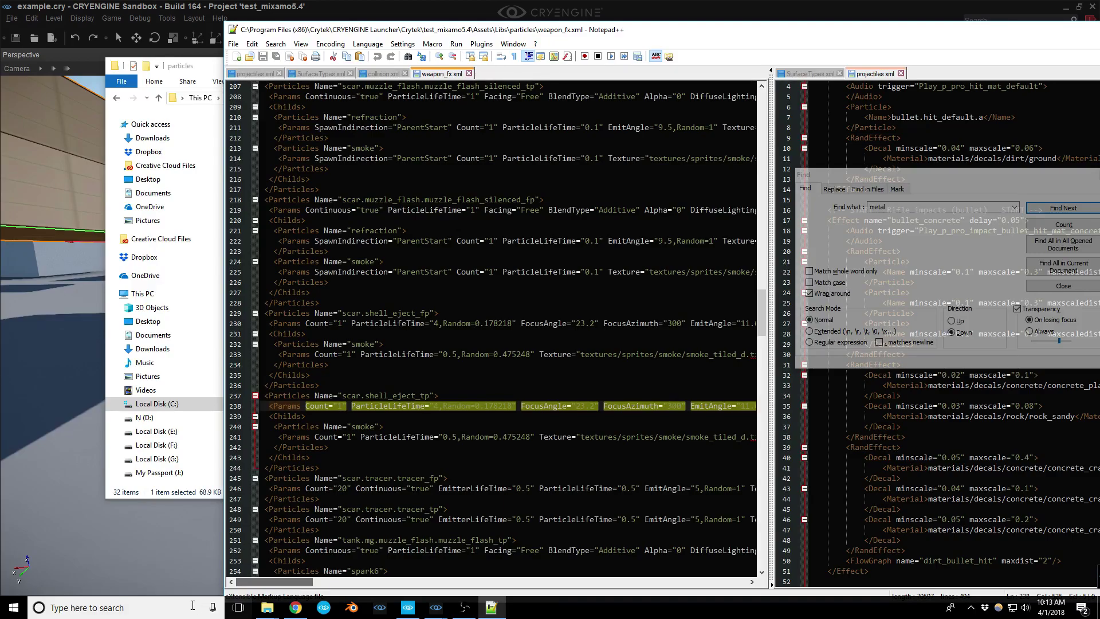
# Switch to CRYENGINE Sandbox, open the DataBase View, and show the list of loaded particle libraries
pyautogui.click(142, 553)
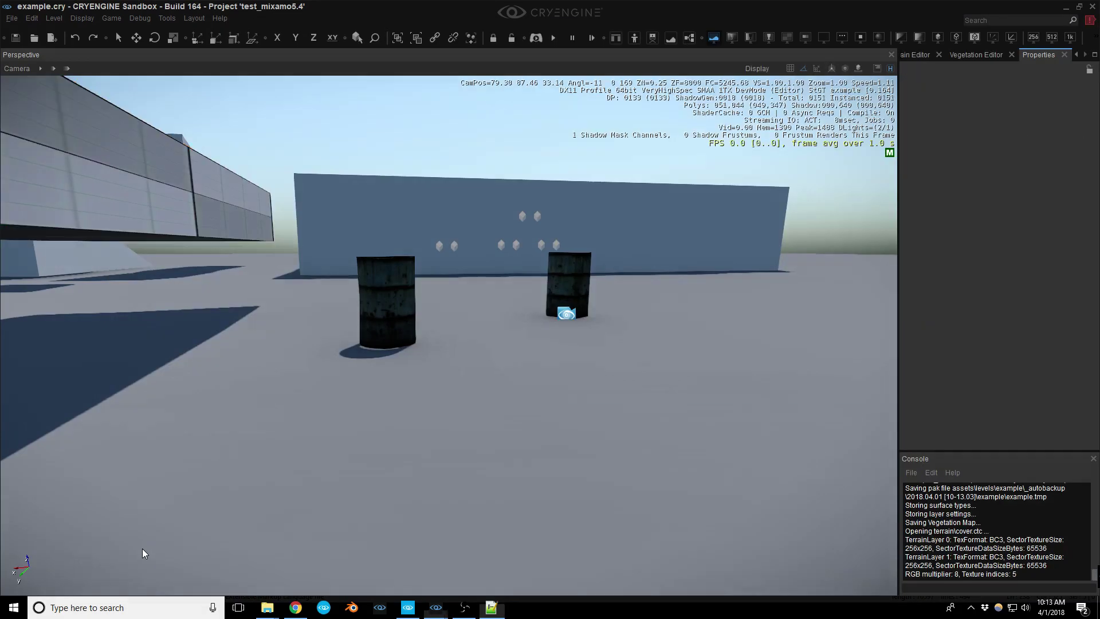
pyautogui.click(193, 18)
pyautogui.moveTo(167, 18)
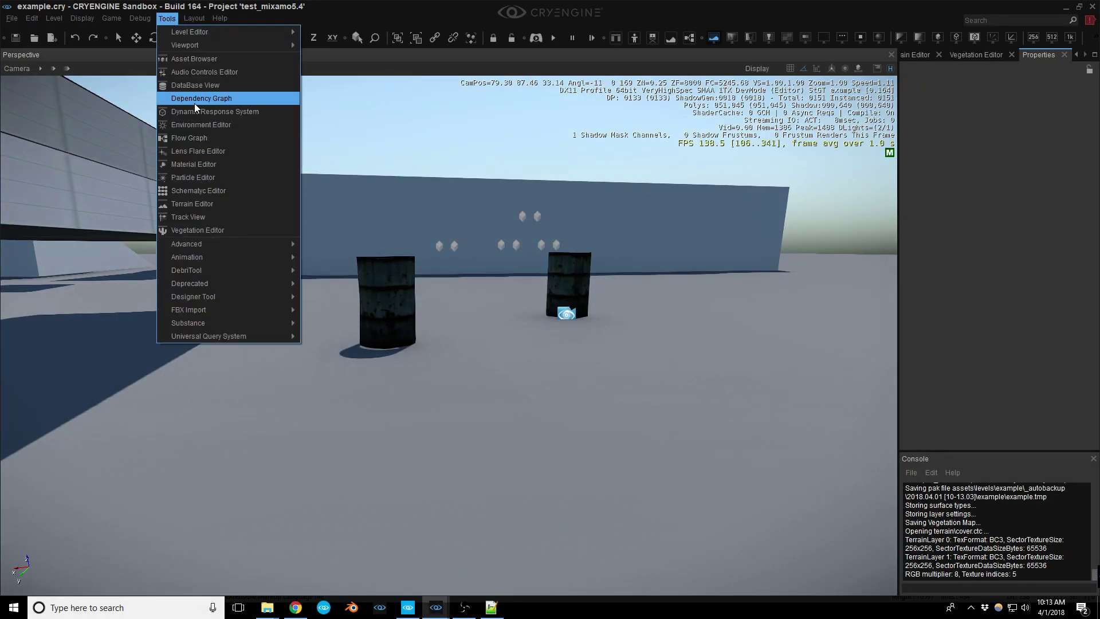
pyautogui.click(204, 86)
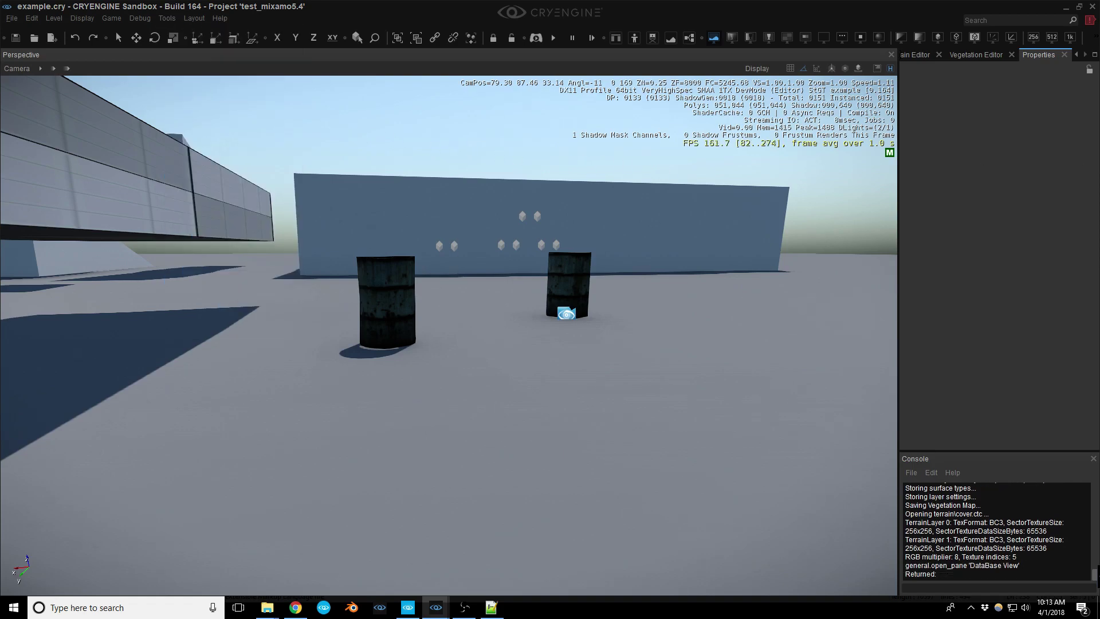
pyautogui.moveTo(611, 201); pyautogui.dragTo(516, 194)
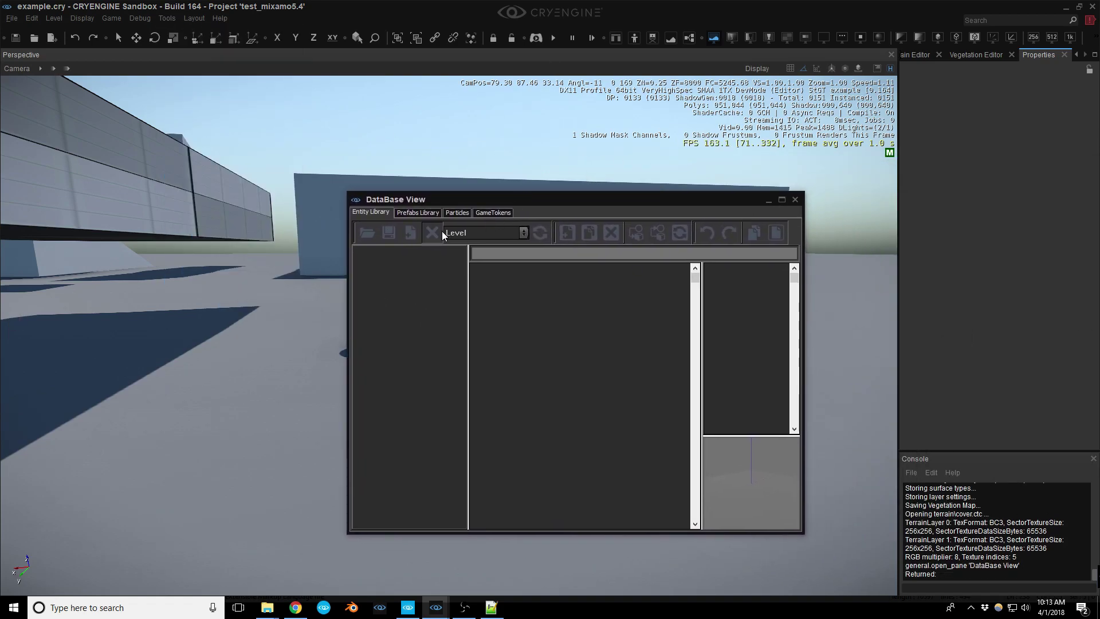
pyautogui.click(456, 213)
pyautogui.click(479, 232)
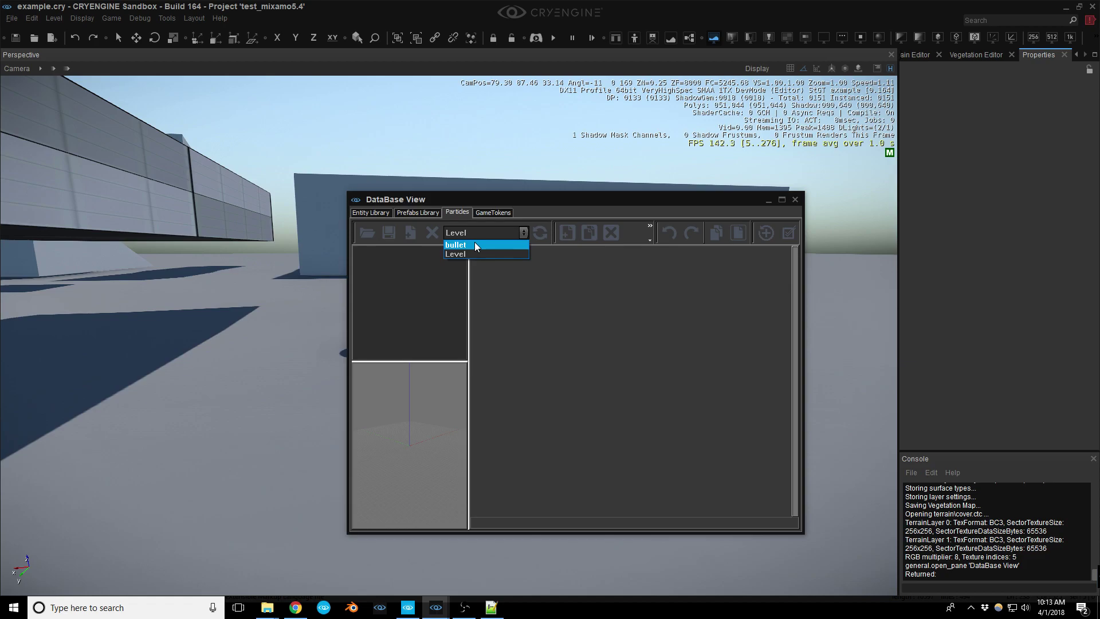
# Load the collisions.xml particle library from /Libs/particles and expand its shells and small groups
pyautogui.click(364, 235)
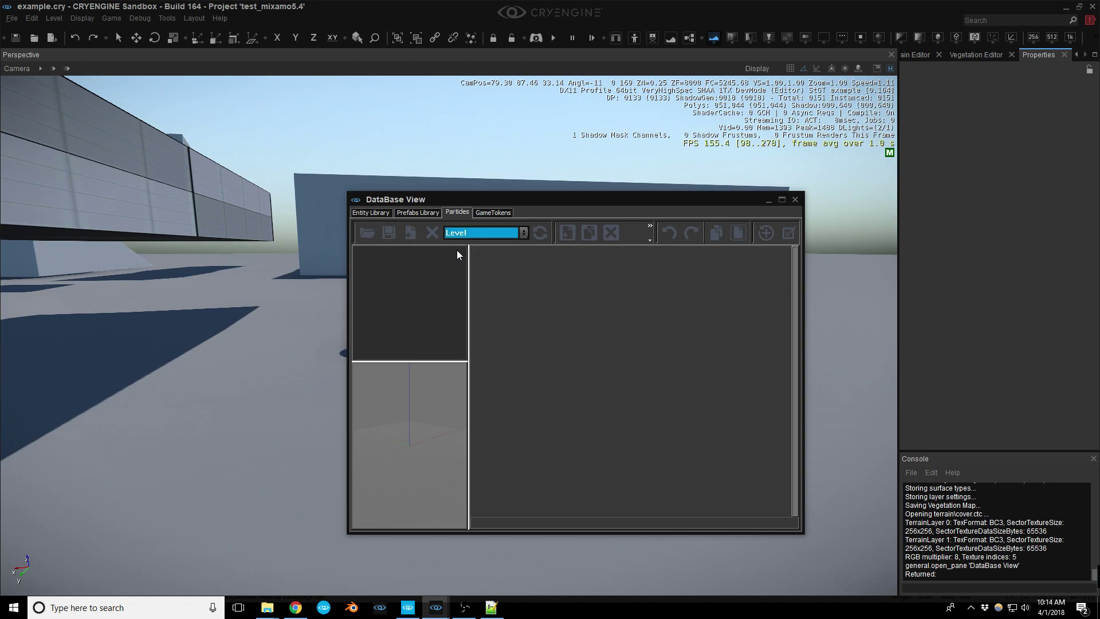
pyautogui.click(365, 233)
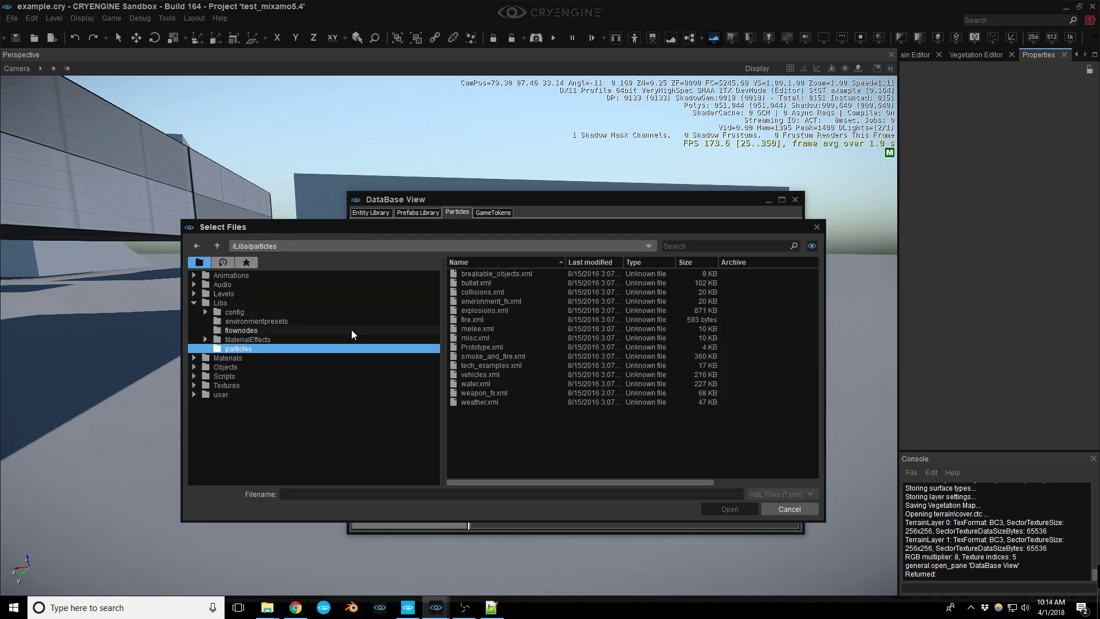
pyautogui.click(500, 301)
pyautogui.click(499, 292)
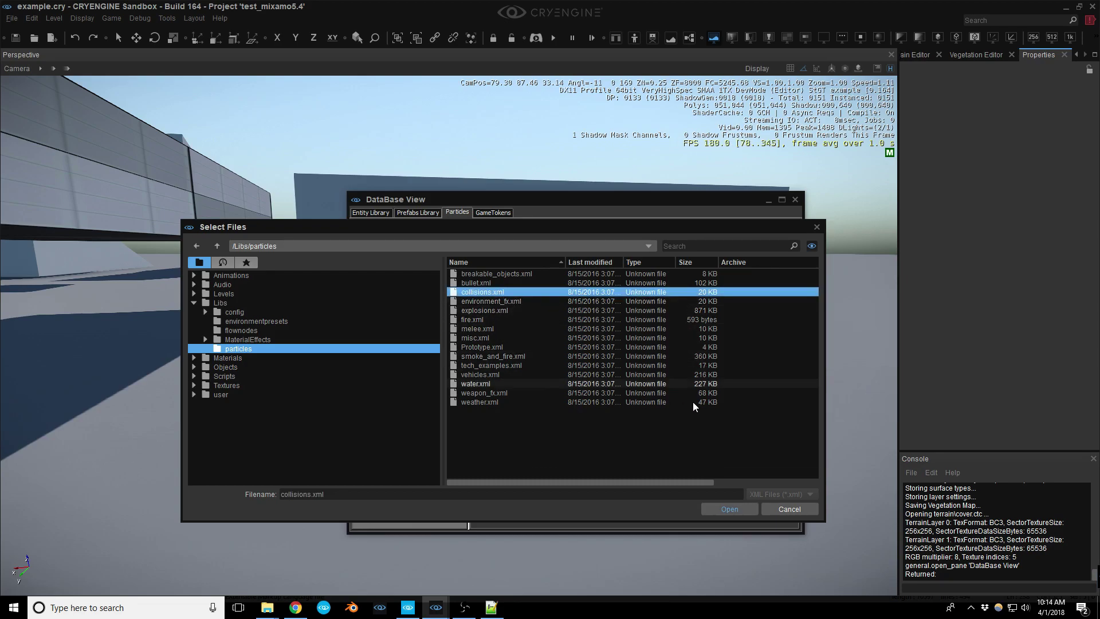
pyautogui.click(738, 509)
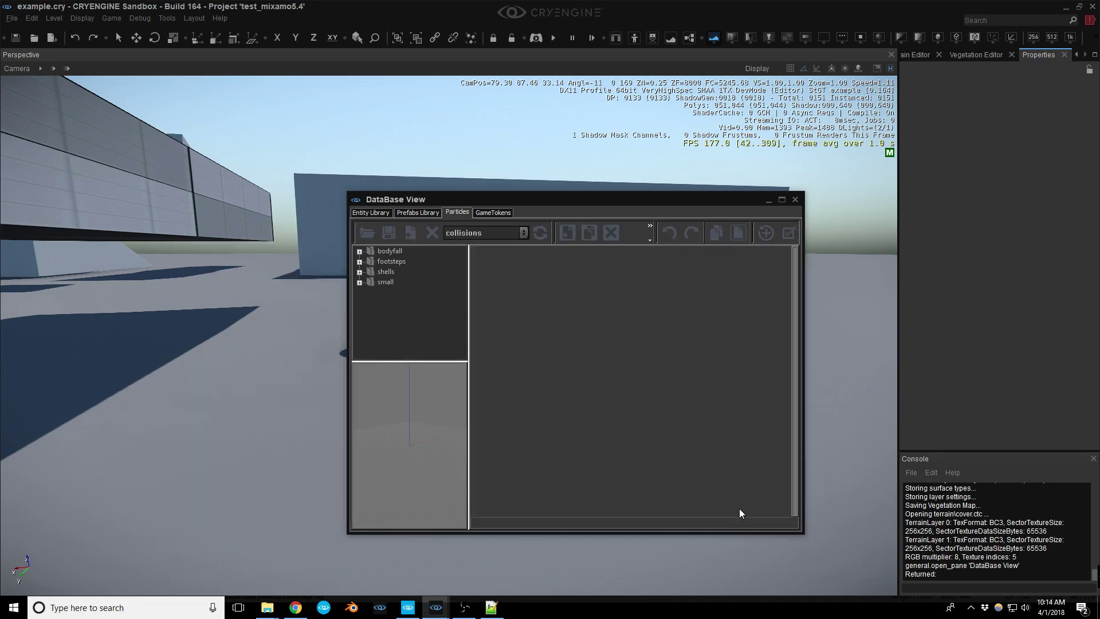
pyautogui.click(359, 272)
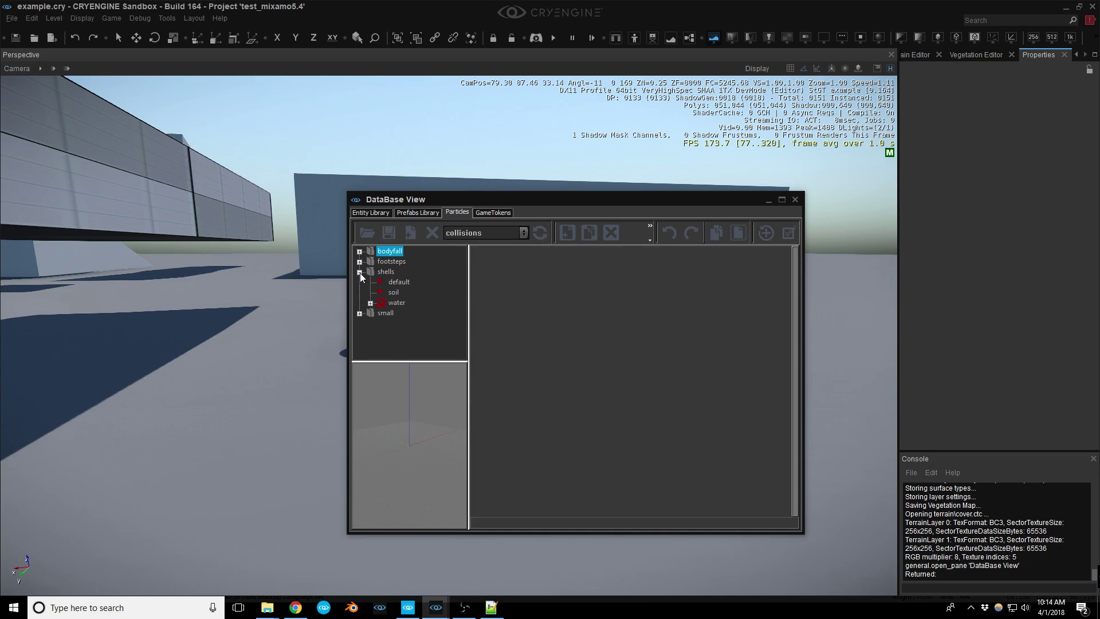
pyautogui.click(359, 313)
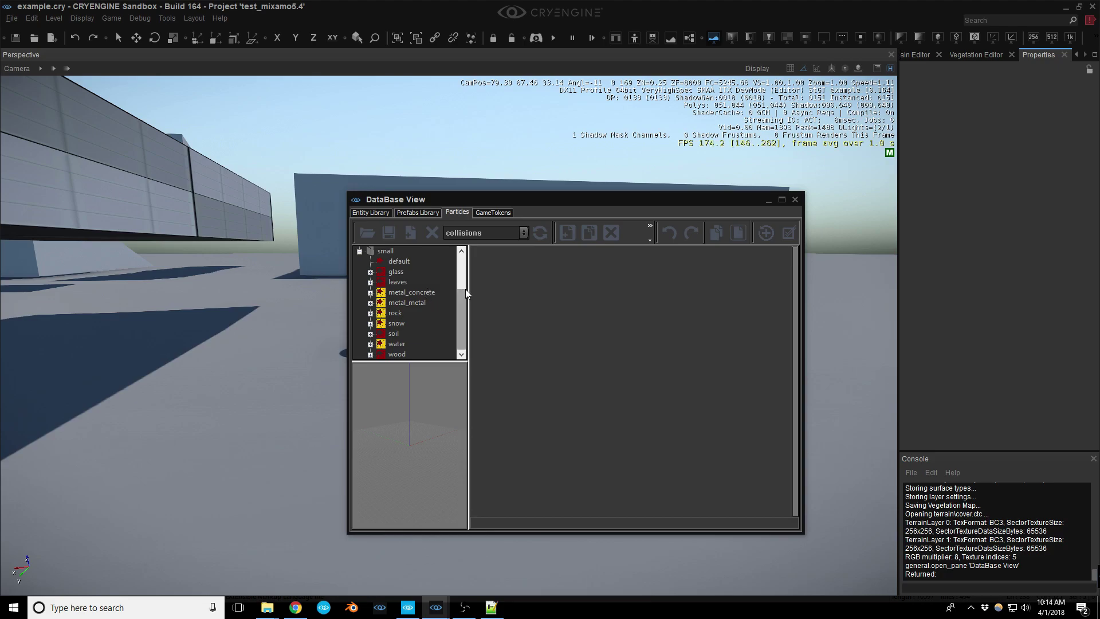
# Select metal_metal in the small particle group, and bring up projectiles.xml in Notepad++ beside the DataBase View with the Find dialog closed
pyautogui.doubleClick(408, 302)
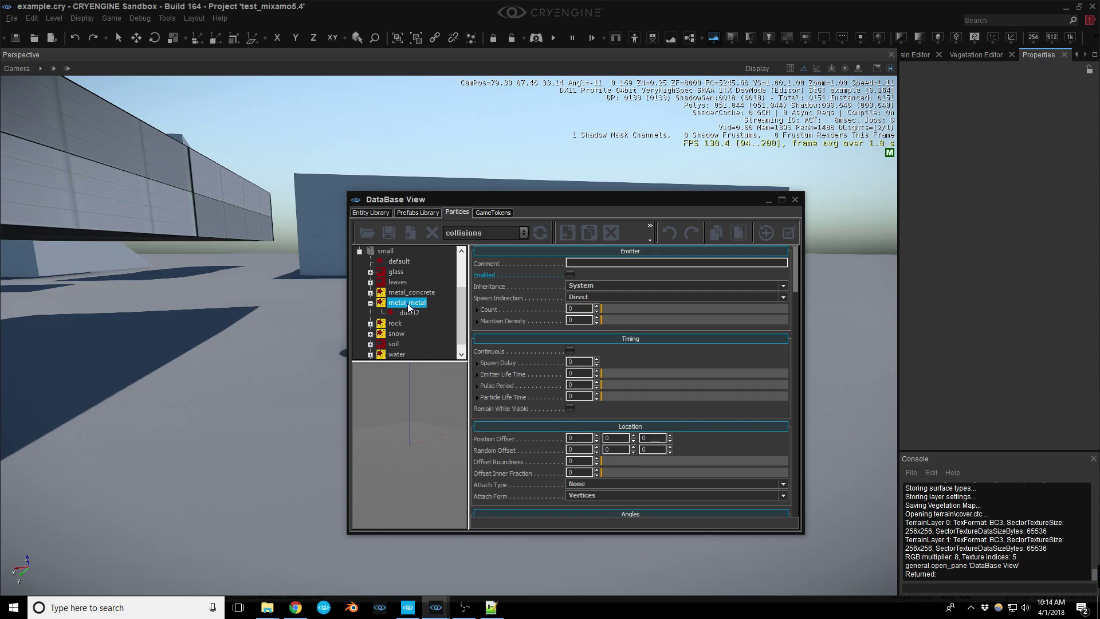
pyautogui.scroll(2, 458, 312)
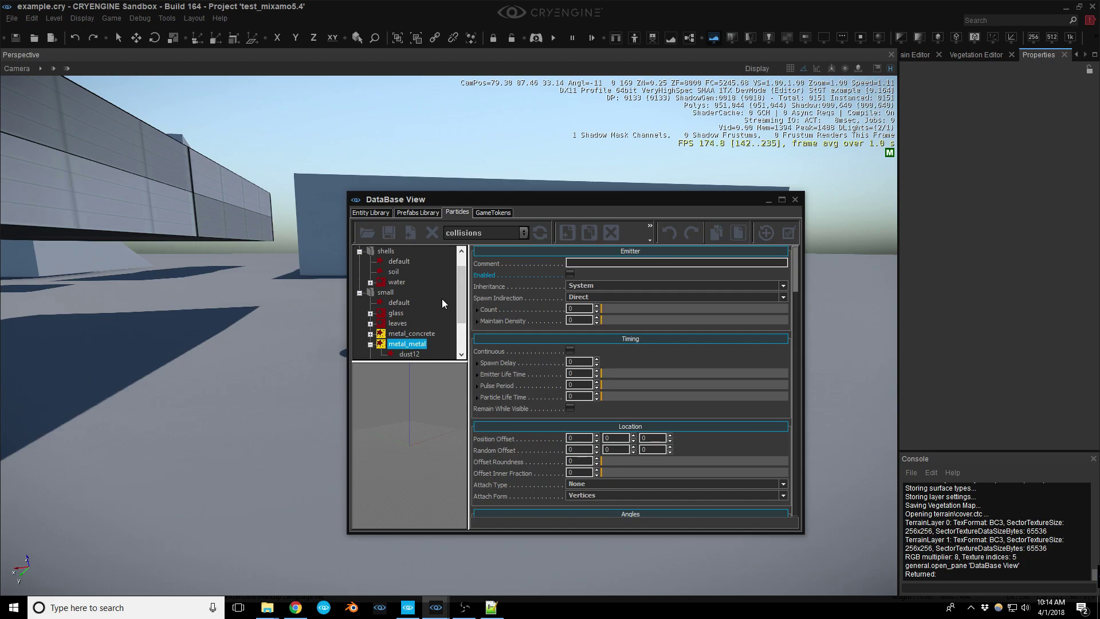
pyautogui.click(490, 608)
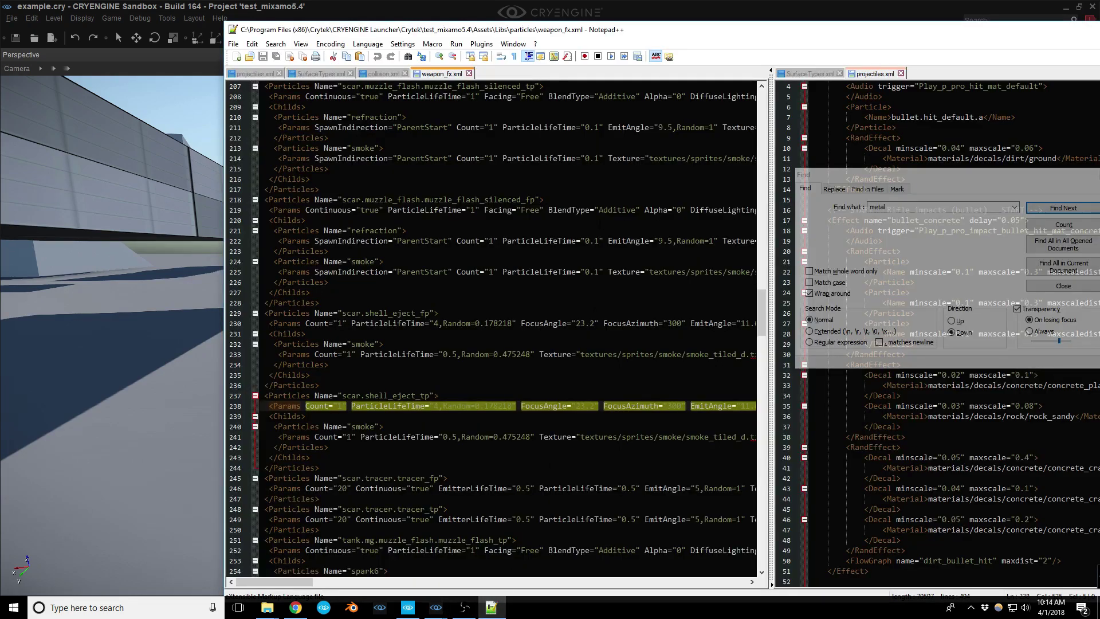
pyautogui.click(252, 74)
pyautogui.moveTo(584, 35); pyautogui.dragTo(915, 113)
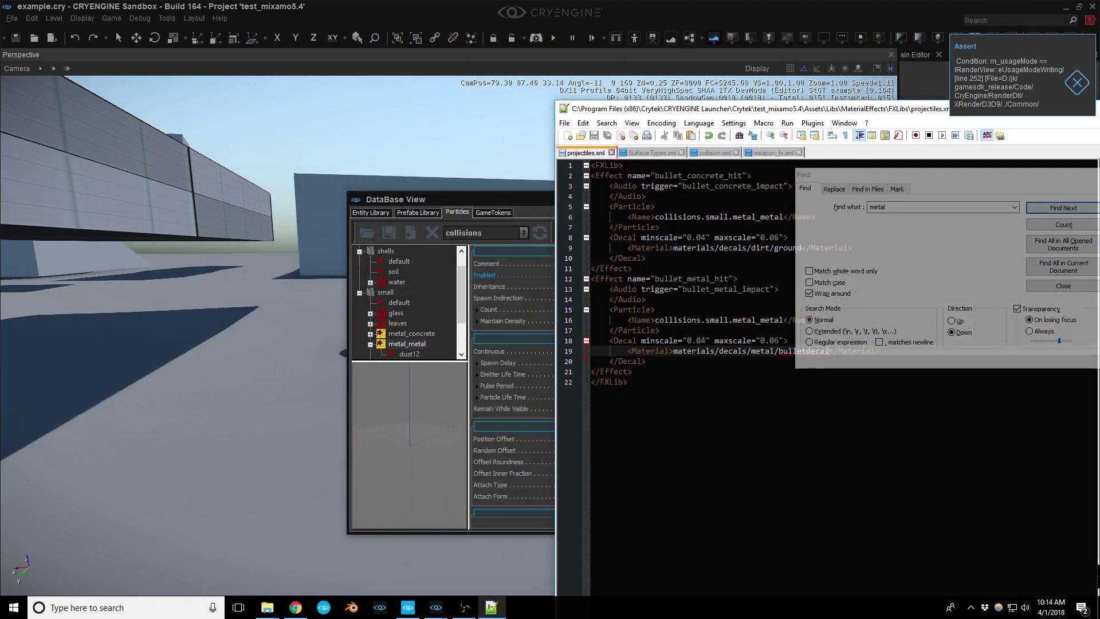
pyautogui.click(965, 187)
pyautogui.moveTo(1076, 174); pyautogui.dragTo(957, 210)
pyautogui.press('Escape')
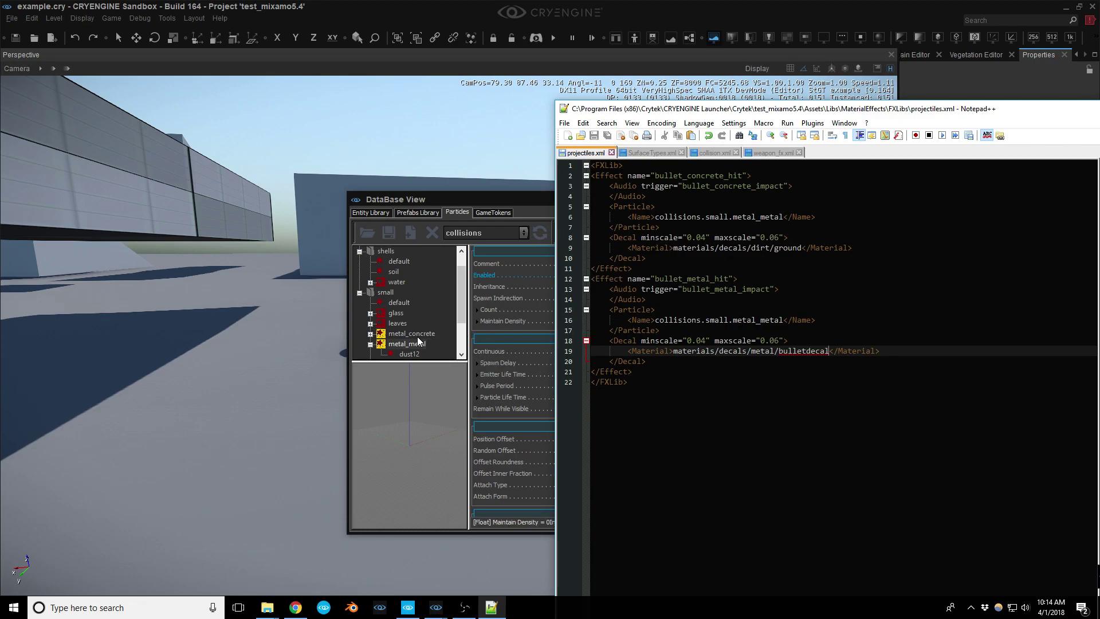
# Change the bullet_concrete_hit effect's particle name to collisions.small.metal_concrete and save projectiles.xml
pyautogui.click(776, 216)
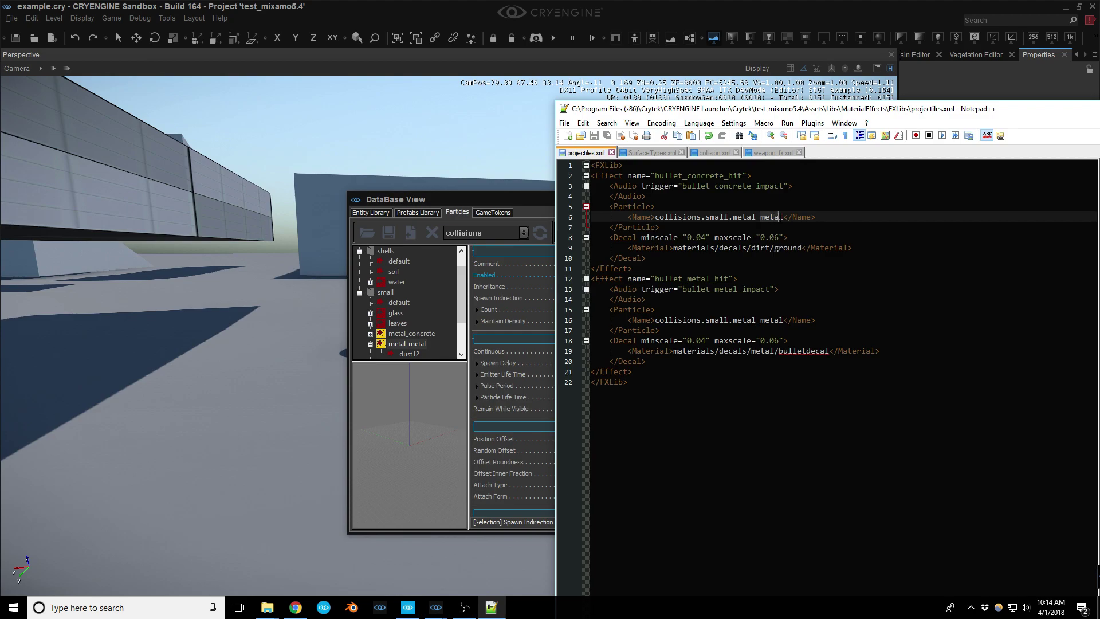
pyautogui.write('concrete')
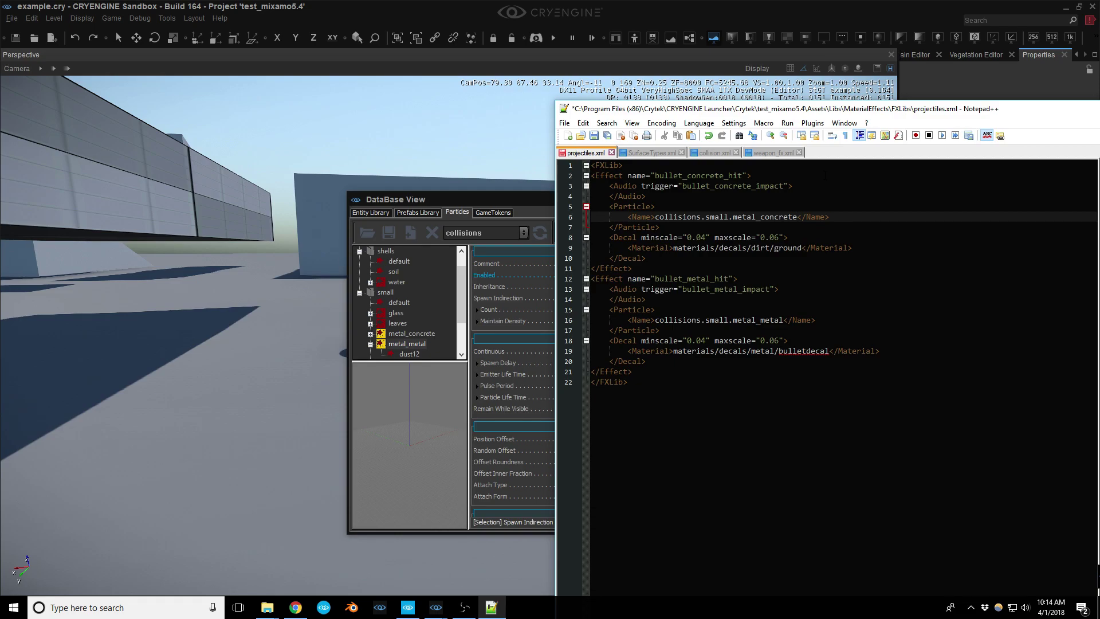
pyautogui.hotkey('ctrl', 's')
# Switch to CRYENGINE Sandbox, save the level changes and reopen the example level
pyautogui.click(263, 334)
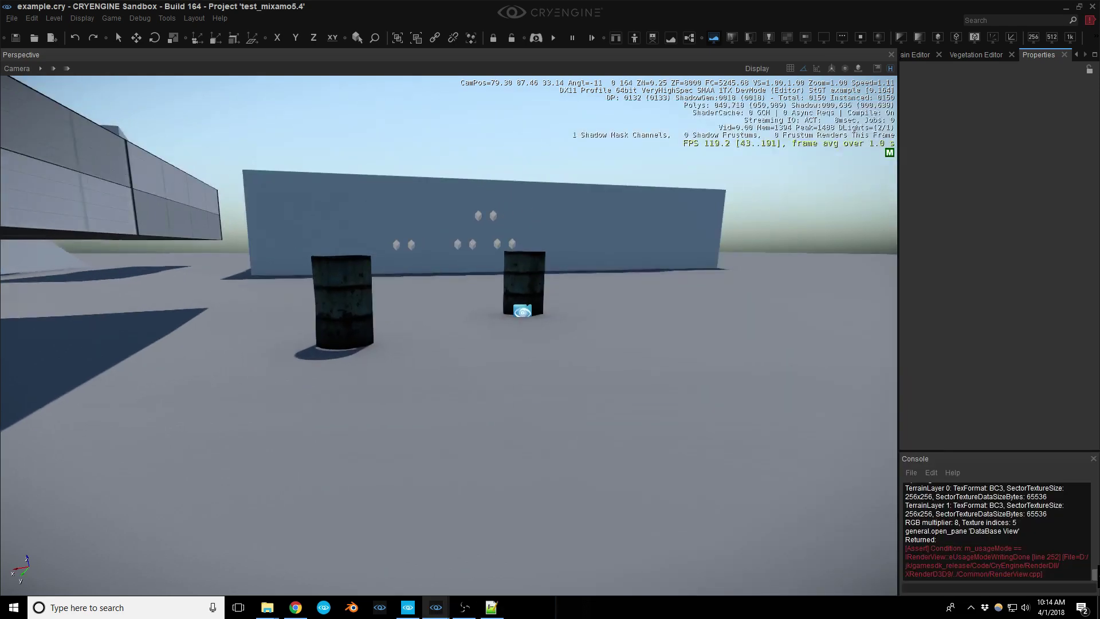
pyautogui.press('w')
pyautogui.moveTo(406, 288); pyautogui.dragTo(412, 283, button='right')
pyautogui.press('d')
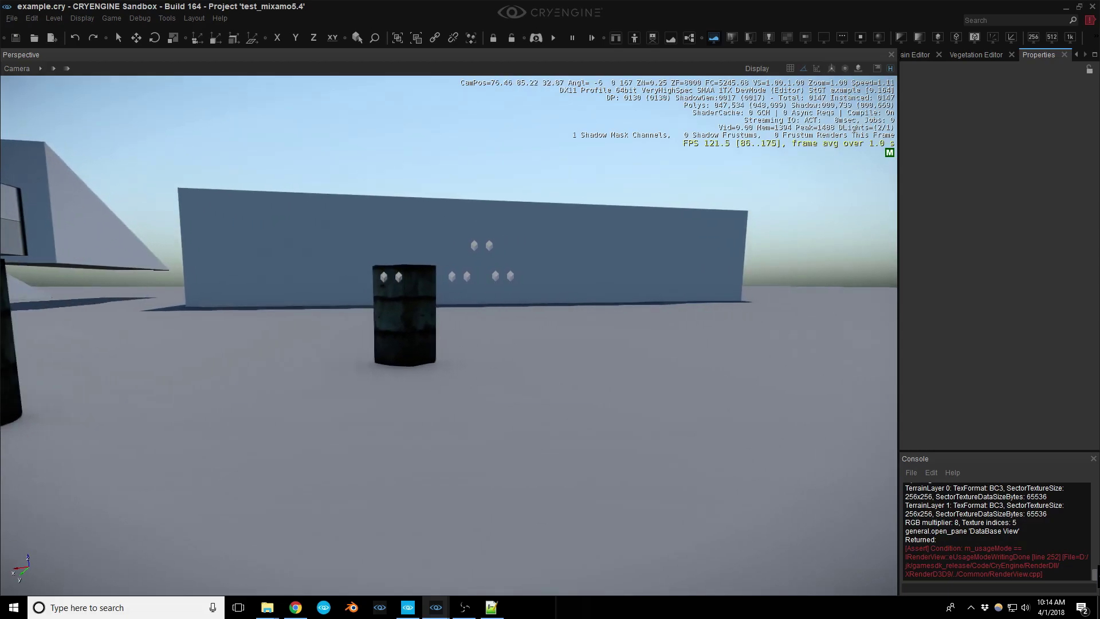
pyautogui.hotkey('ctrl', 'o')
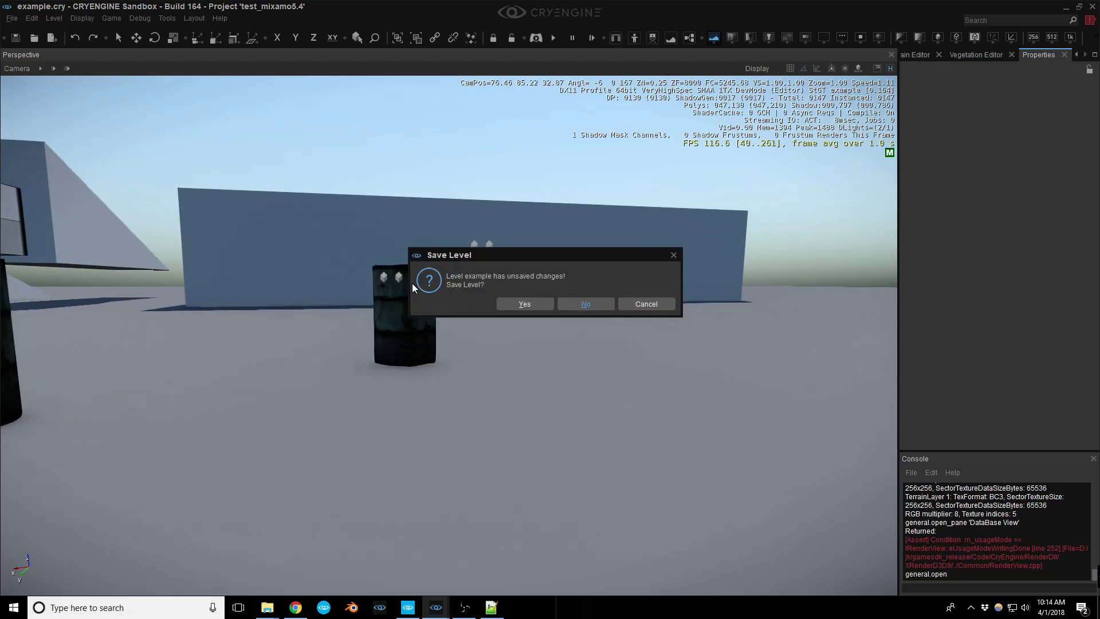
pyautogui.click(527, 304)
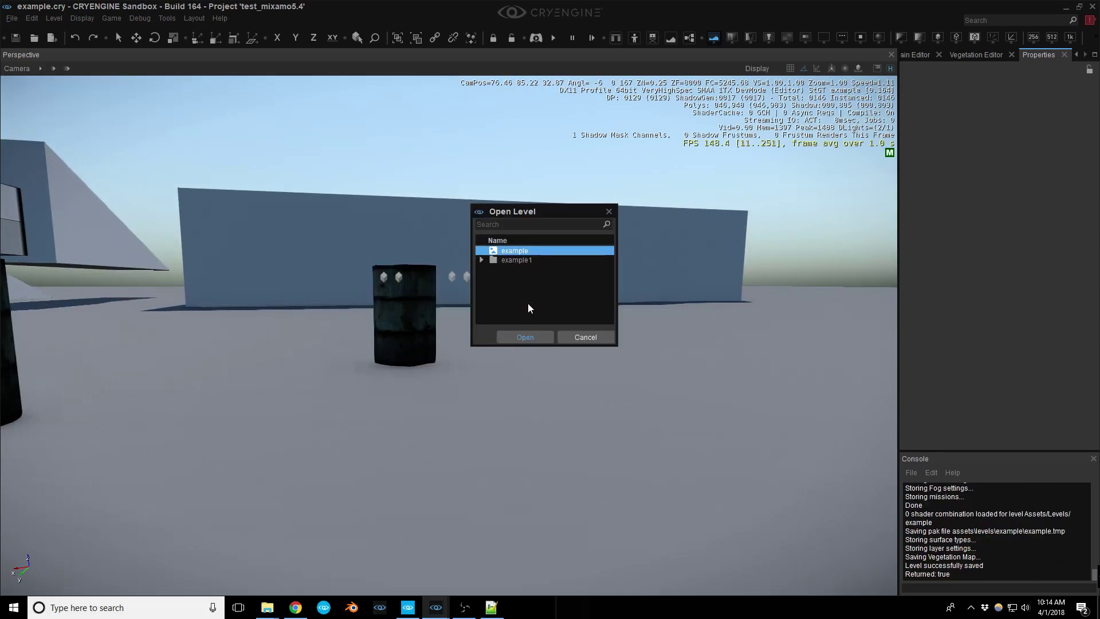
pyautogui.click(530, 336)
# Run the game and shoot at the large wall to check the concrete bullet impact effect, and exit game mode
pyautogui.hotkey('ctrl', 'g')
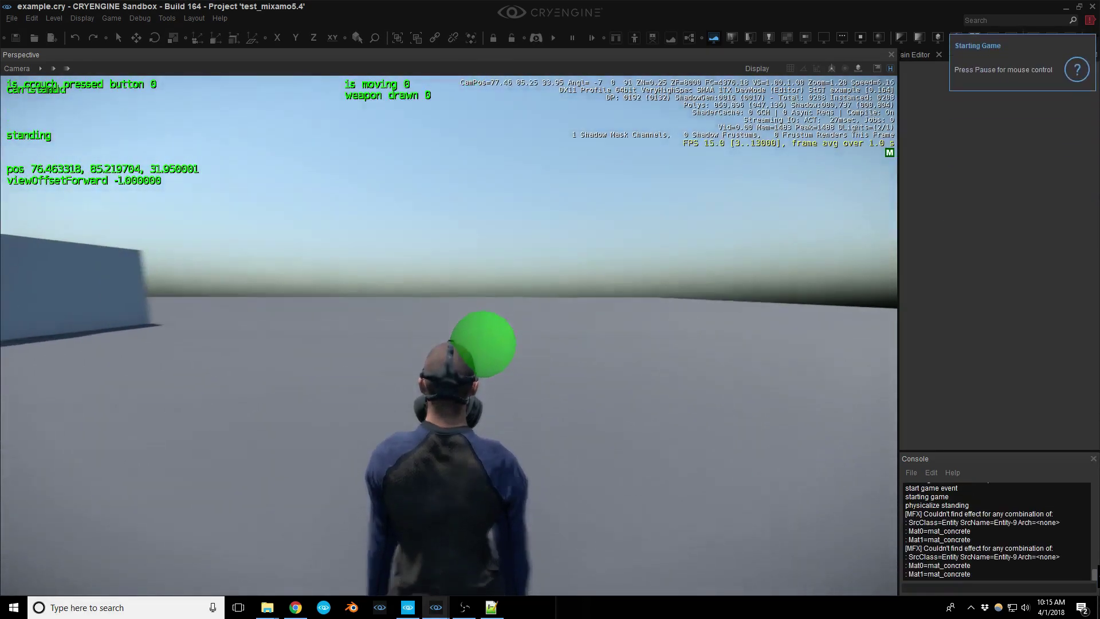
pyautogui.press('s')
pyautogui.press('w')
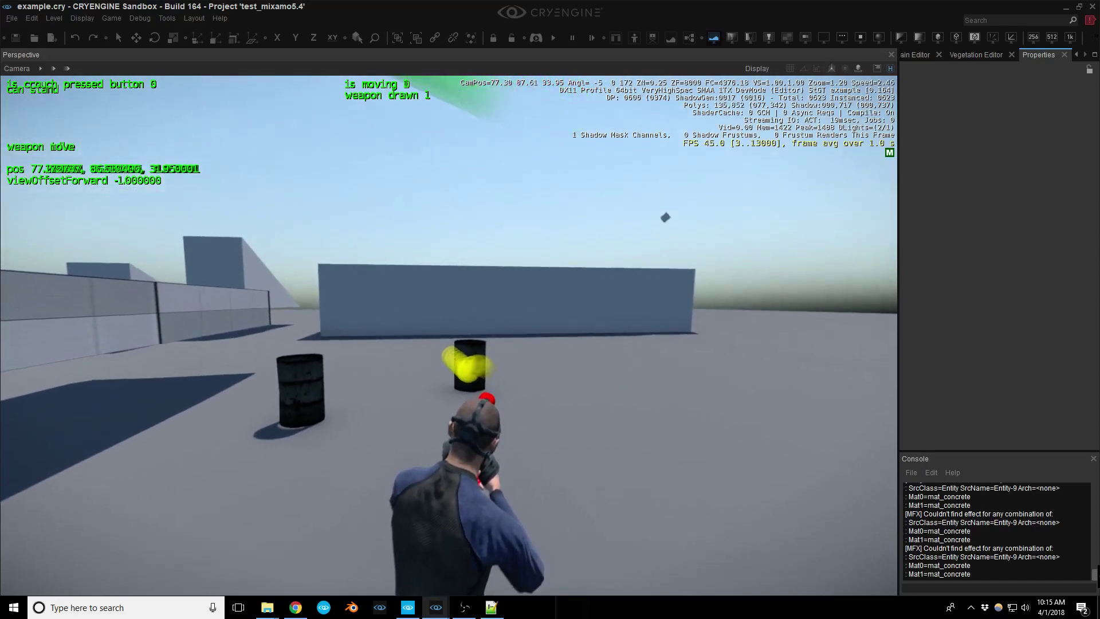
pyautogui.press('d')
pyautogui.press('w')
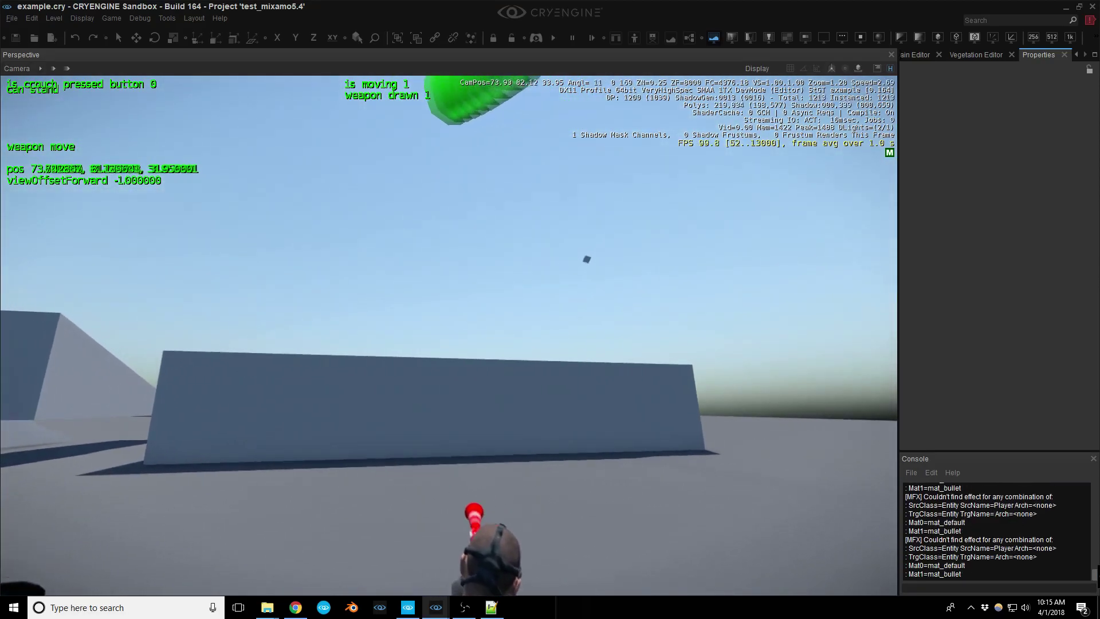
pyautogui.press('a')
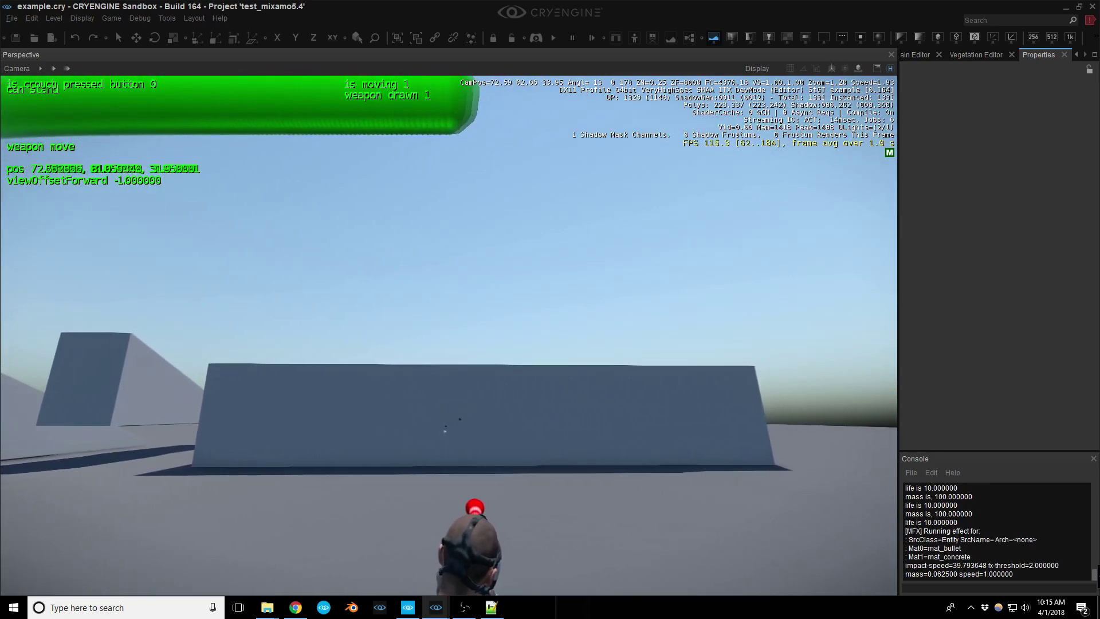
pyautogui.press('Escape')
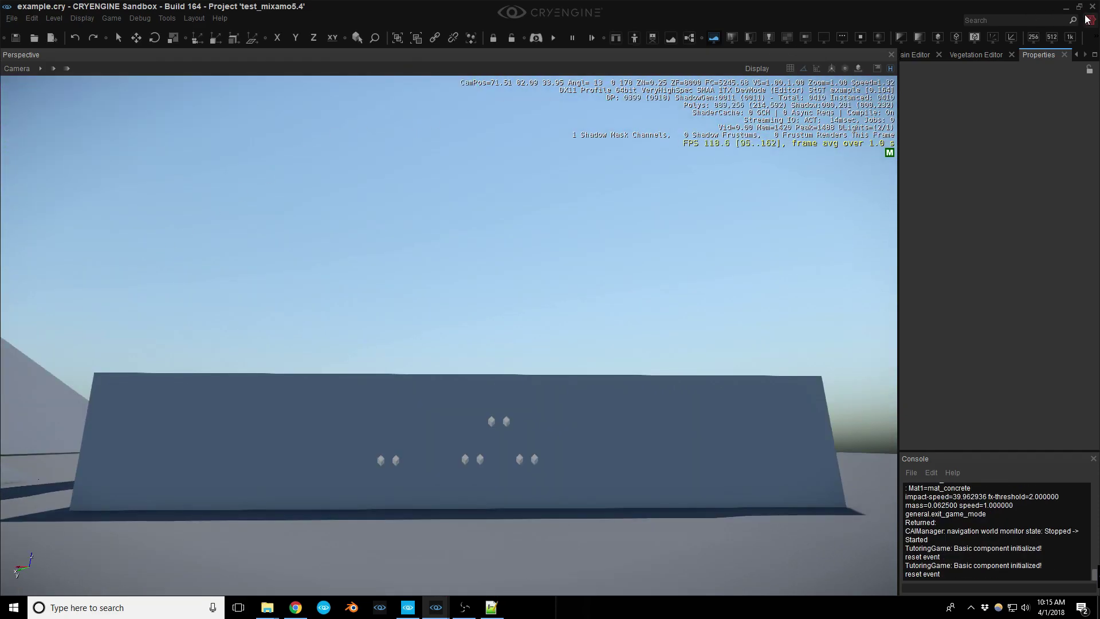
# Close Sandbox and relaunch the test_mixamo5.4 project from the CRYENGINE Launcher, returning to the example level
pyautogui.click(1092, 7)
pyautogui.click(408, 607)
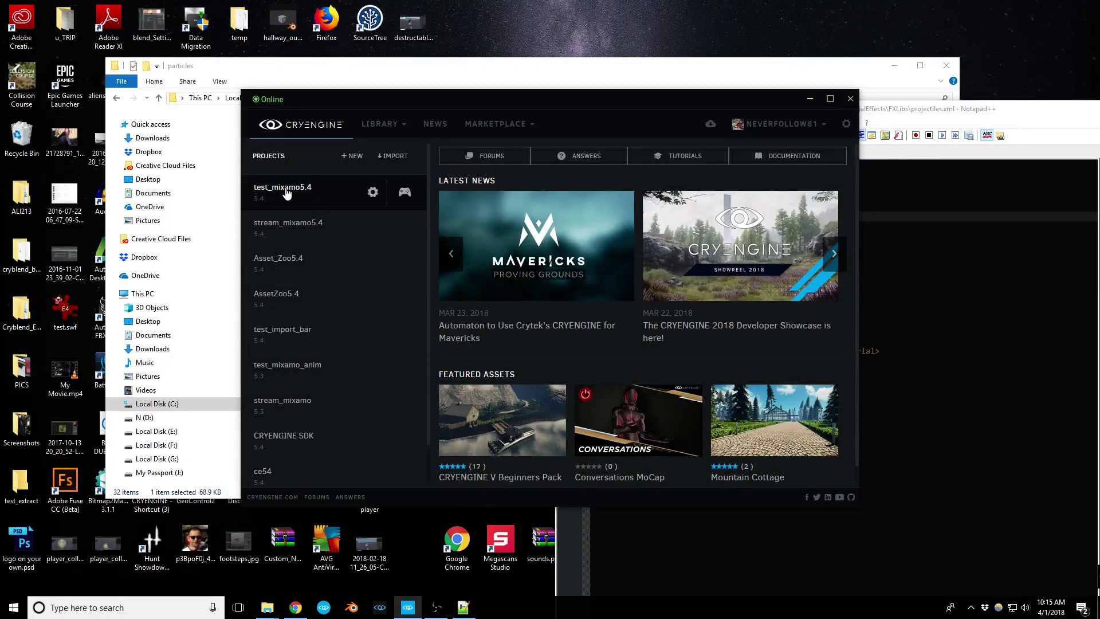
pyautogui.click(286, 193)
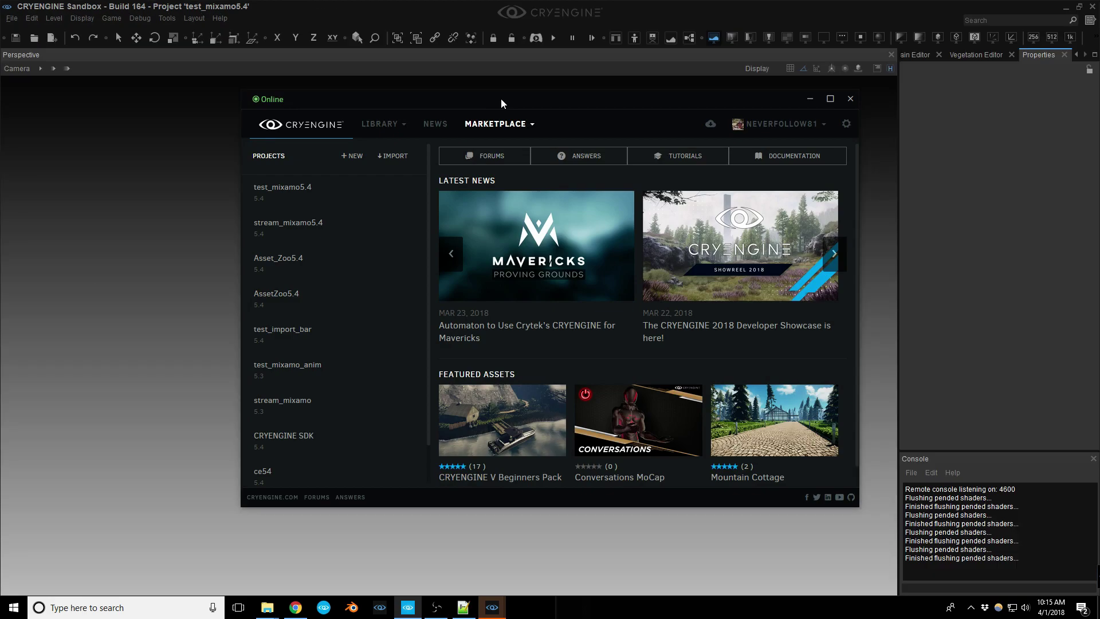
pyautogui.click(127, 301)
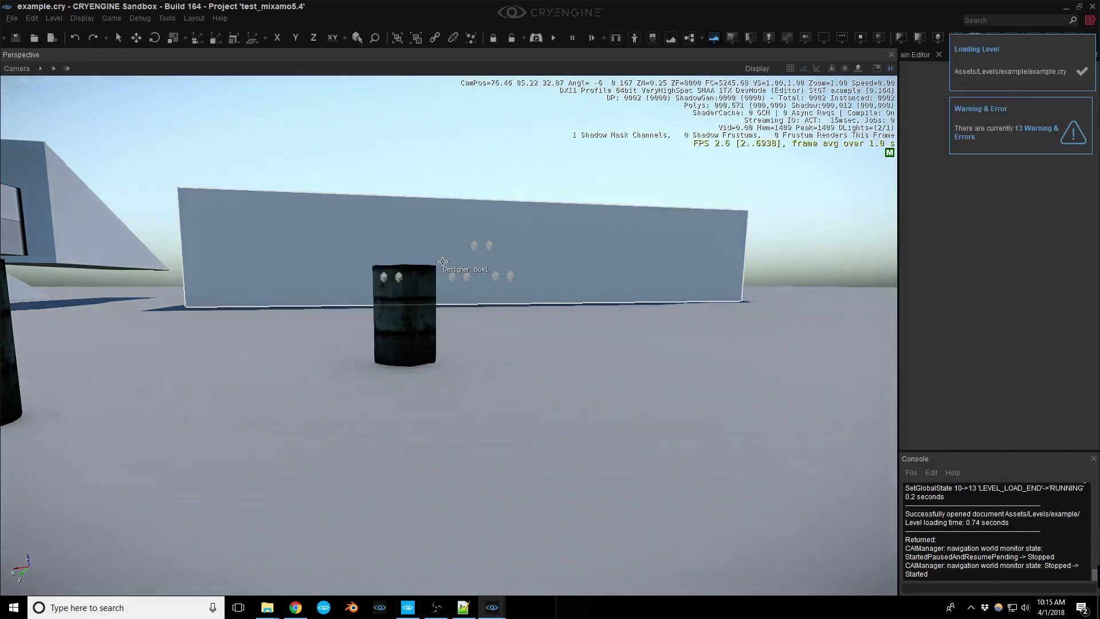
# Start the game and fire at the large wall while strafing along it to check the bullet decals and particles
pyautogui.hotkey('ctrl', 'g')
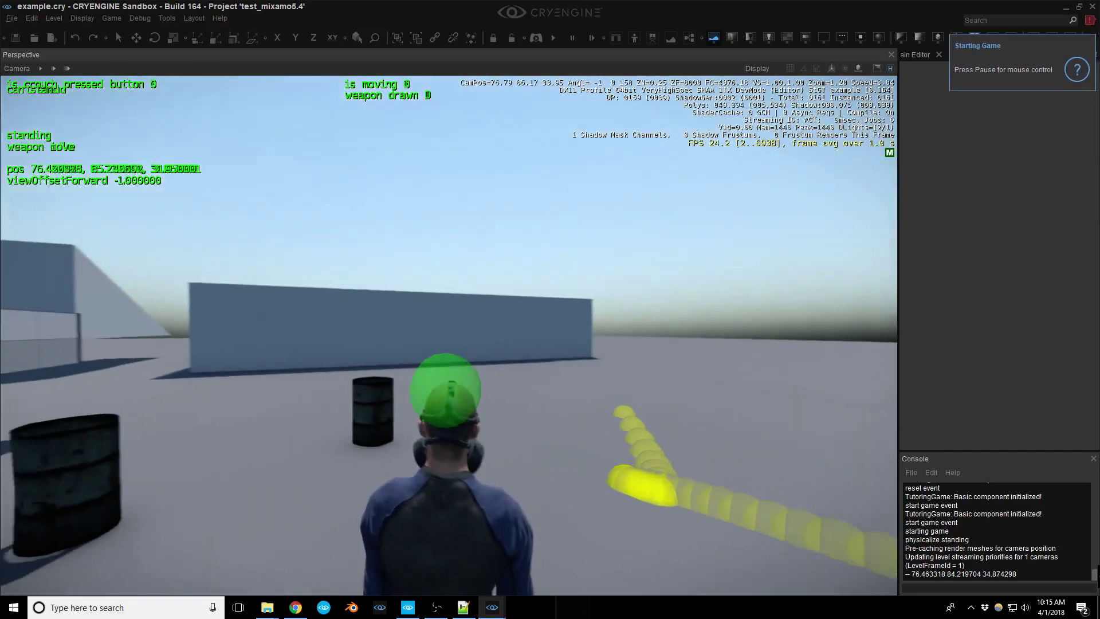
pyautogui.press('d')
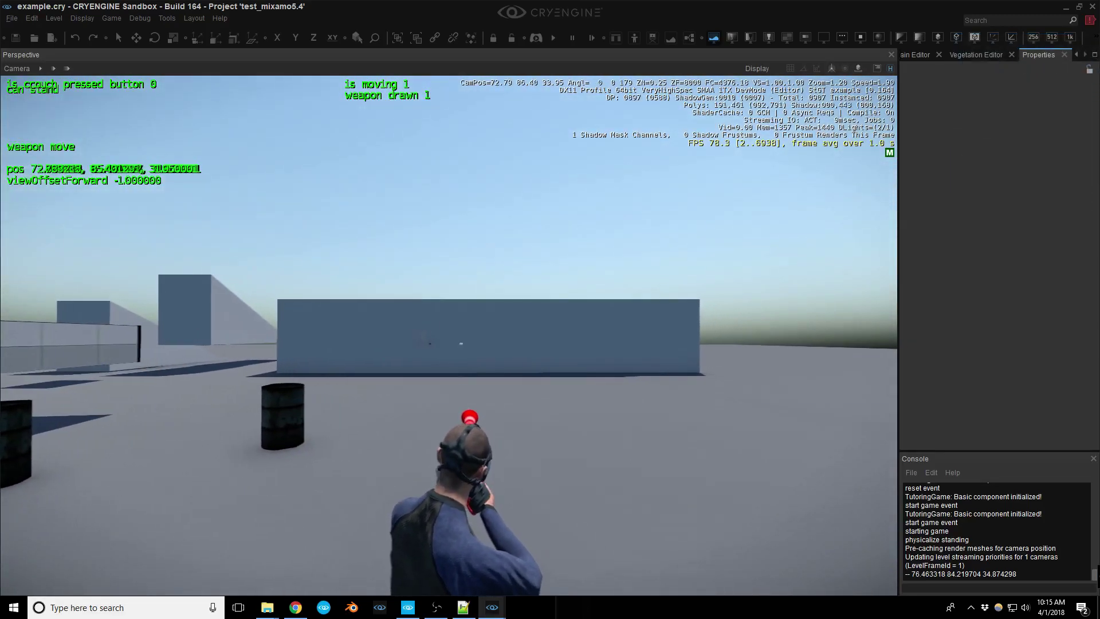
pyautogui.press('d')
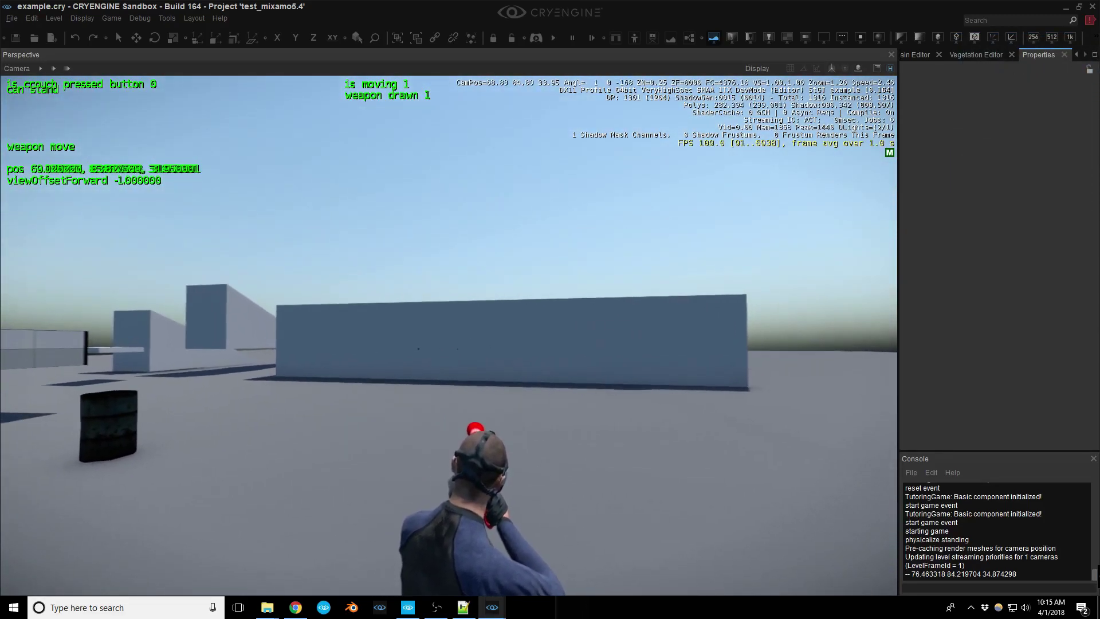
pyautogui.press('d')
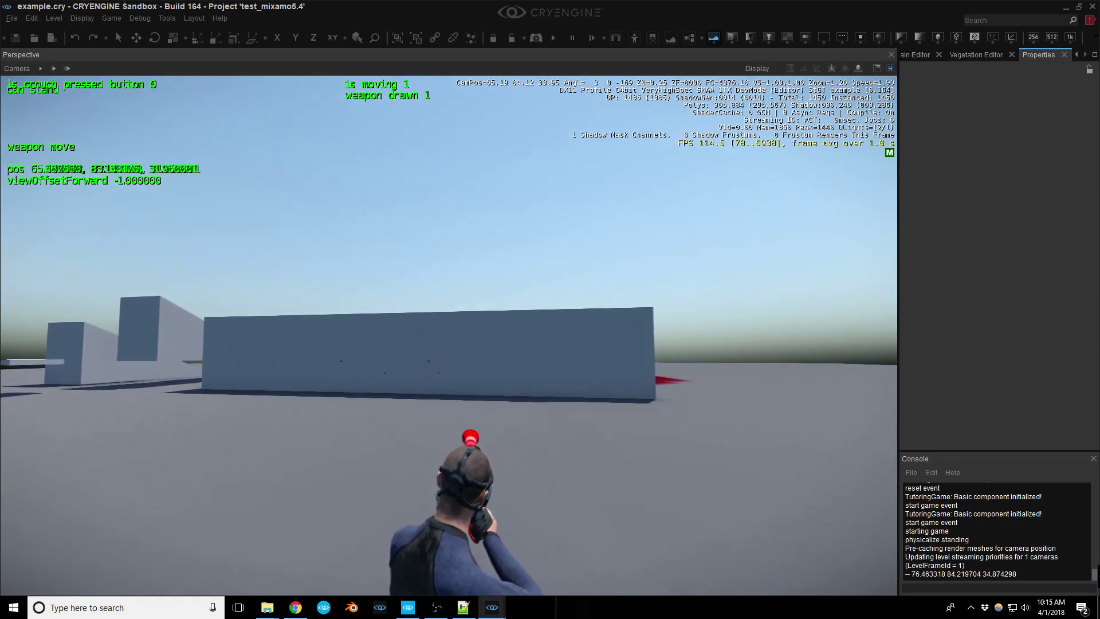
pyautogui.press('d')
pyautogui.press('a')
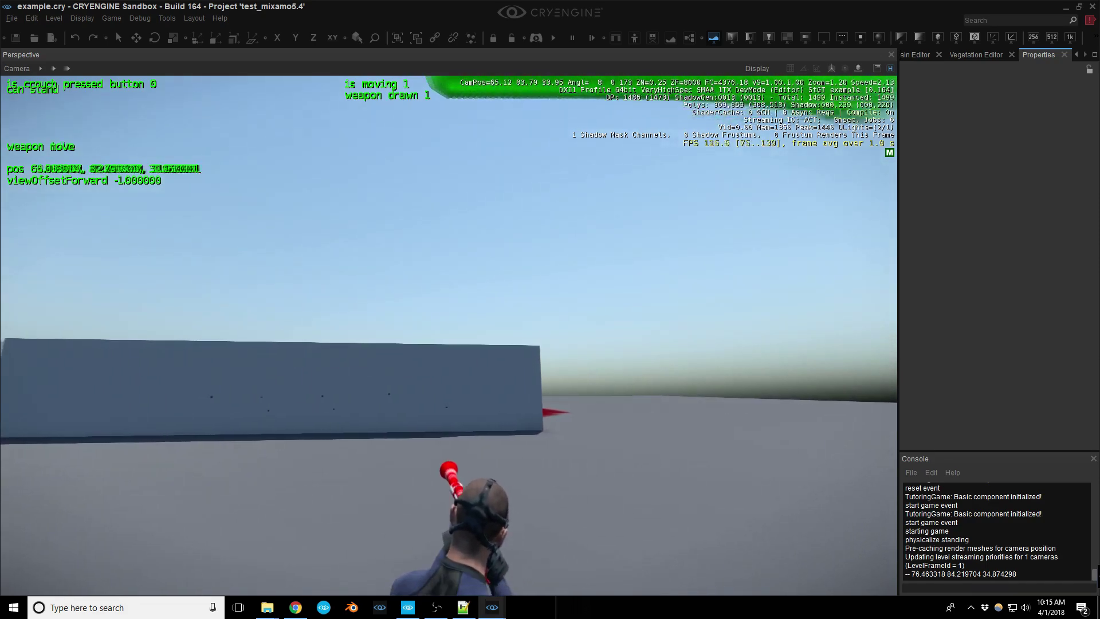
pyautogui.press('a')
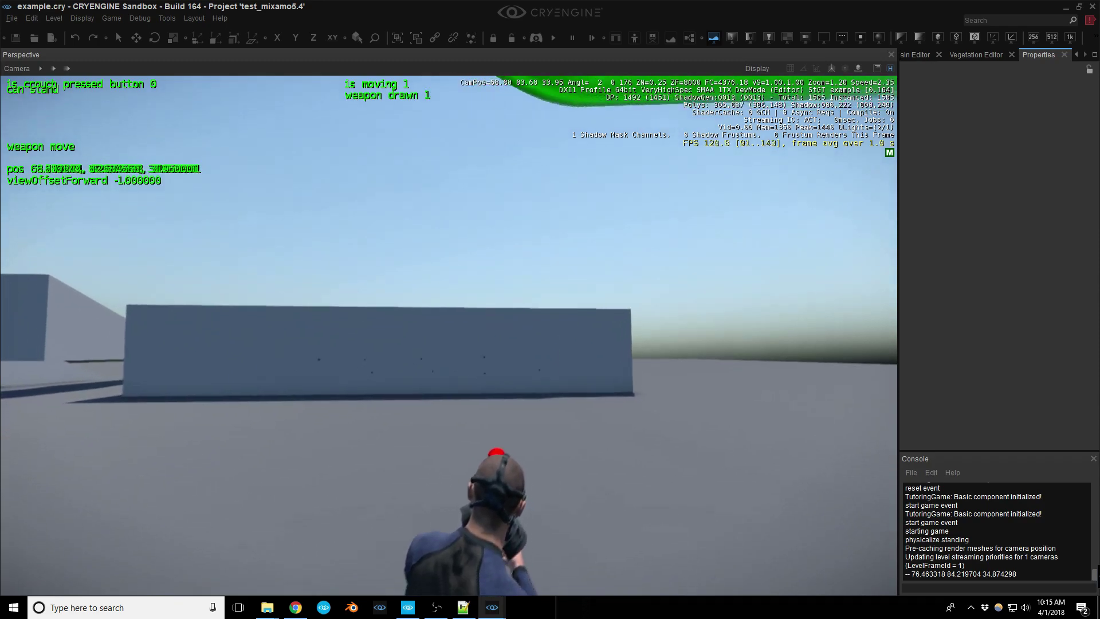
pyautogui.press('a')
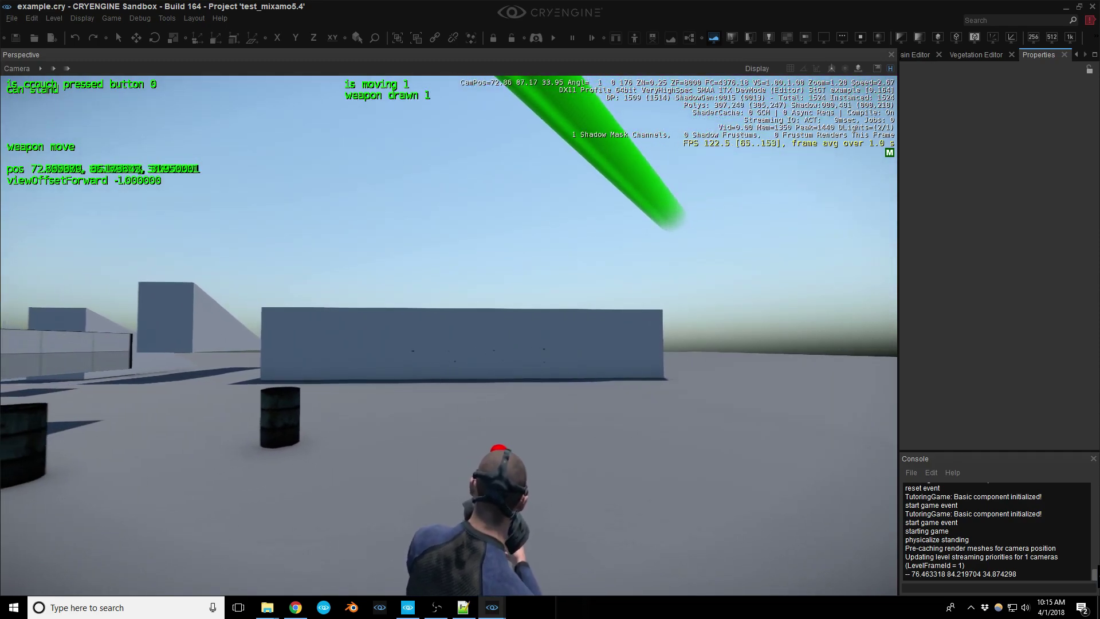
pyautogui.press('a')
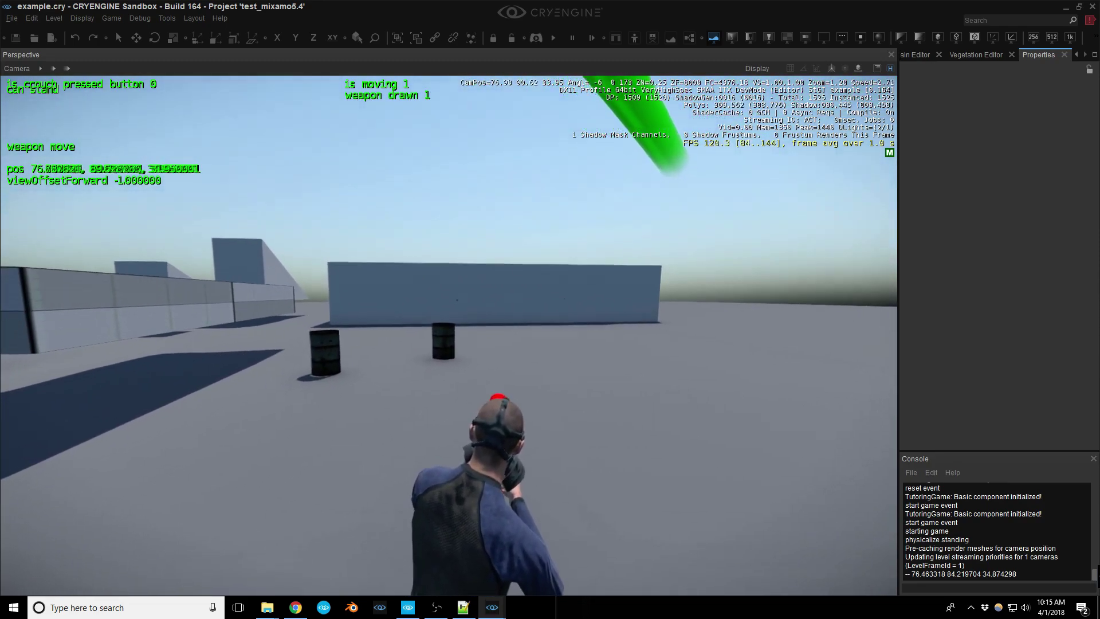
# Back away from the large wall and strafe across the open ground, checking the bullet impacts on the surrounding surfaces from a distance
pyautogui.press('a')
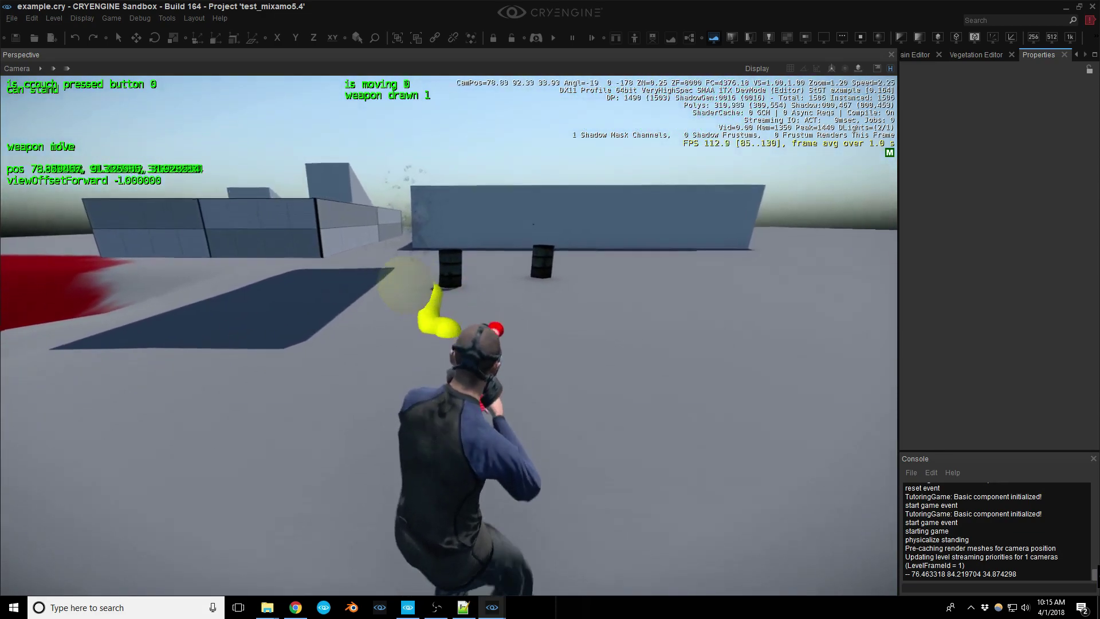
pyautogui.press('s')
pyautogui.press('a')
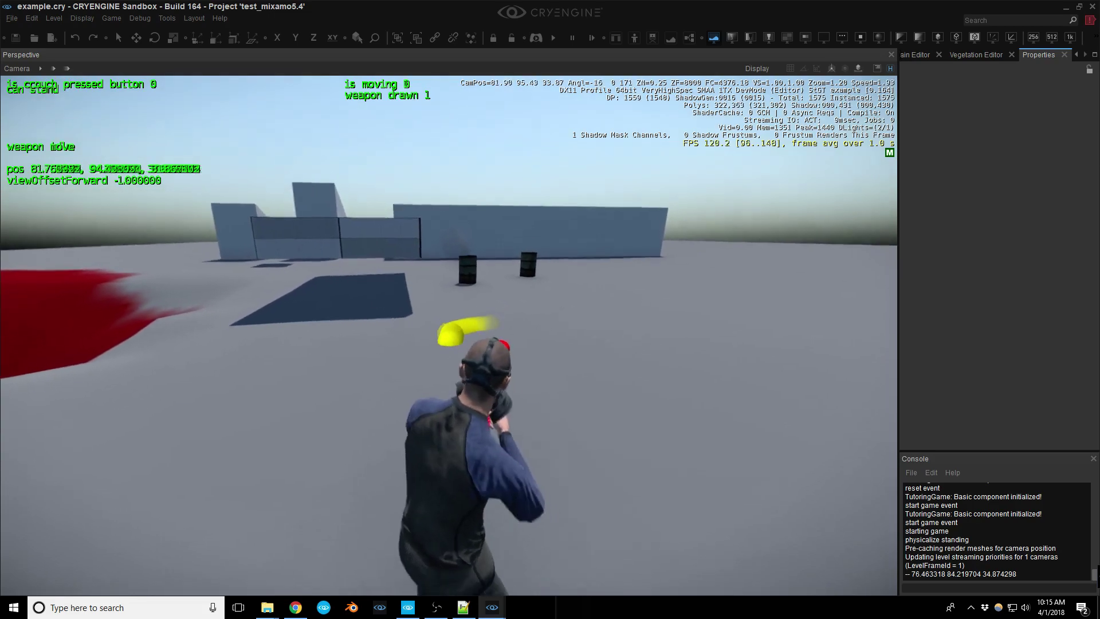
pyautogui.press('d')
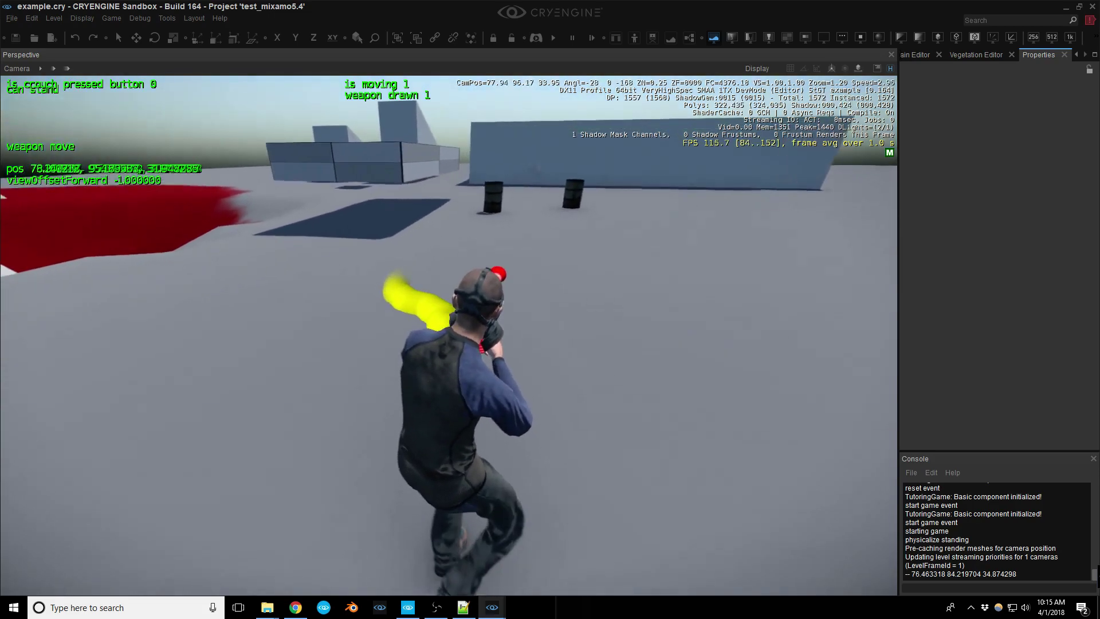
pyautogui.press('d')
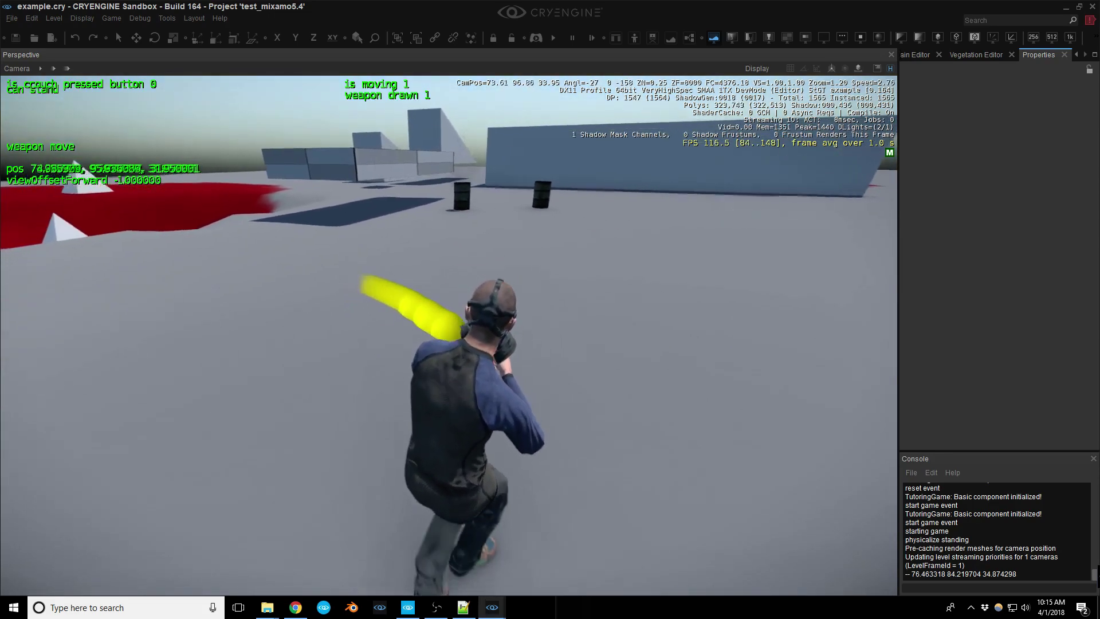
pyautogui.press('s')
pyautogui.press('a')
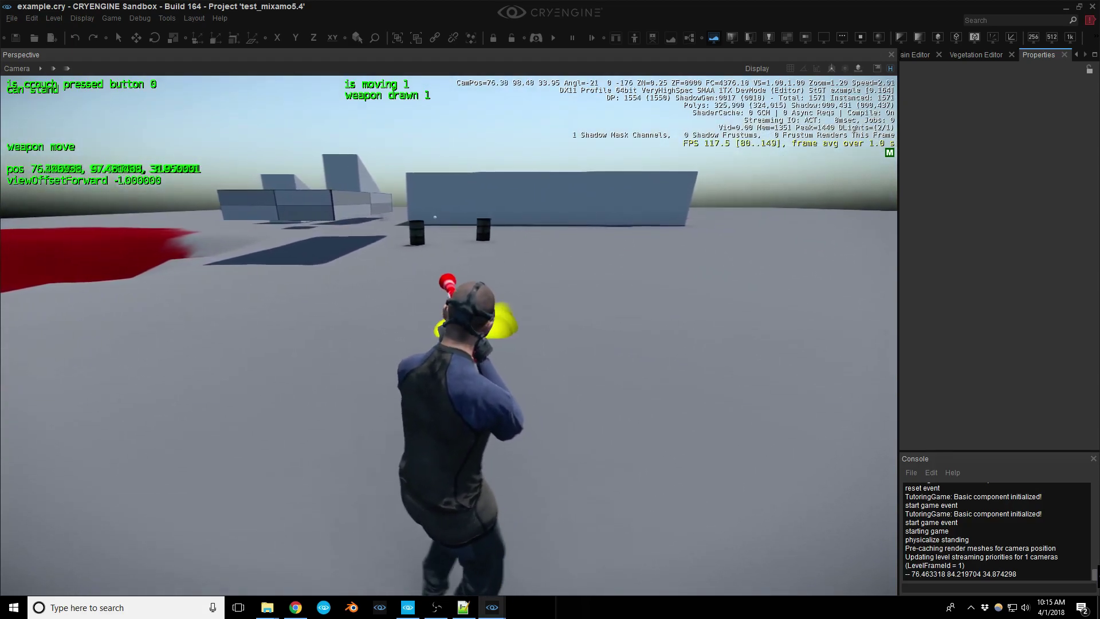
pyautogui.press('a')
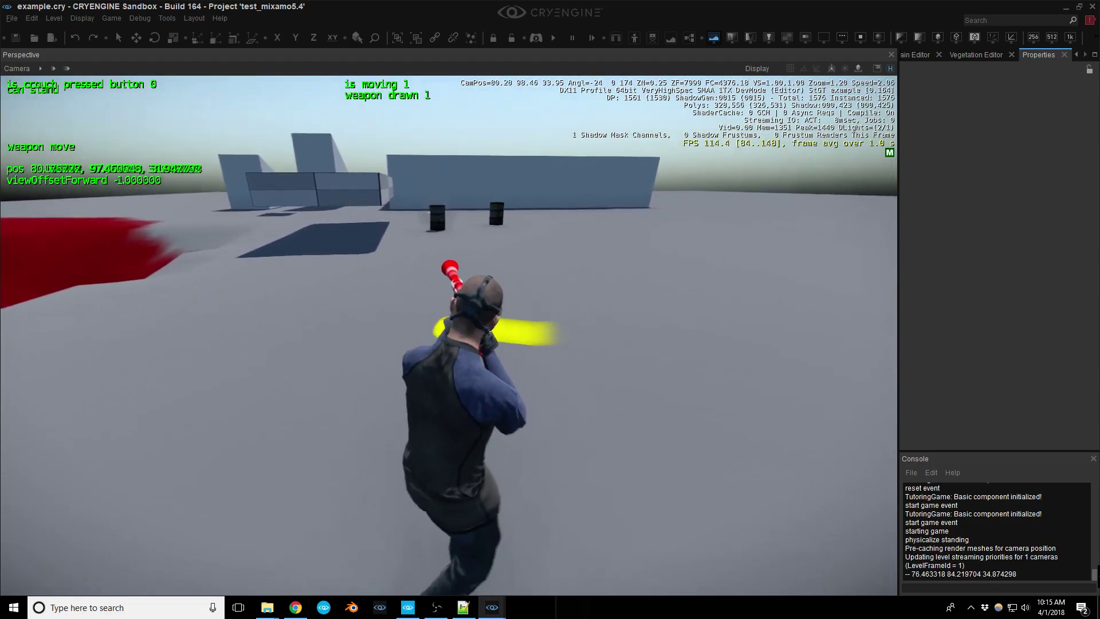
pyautogui.press('a')
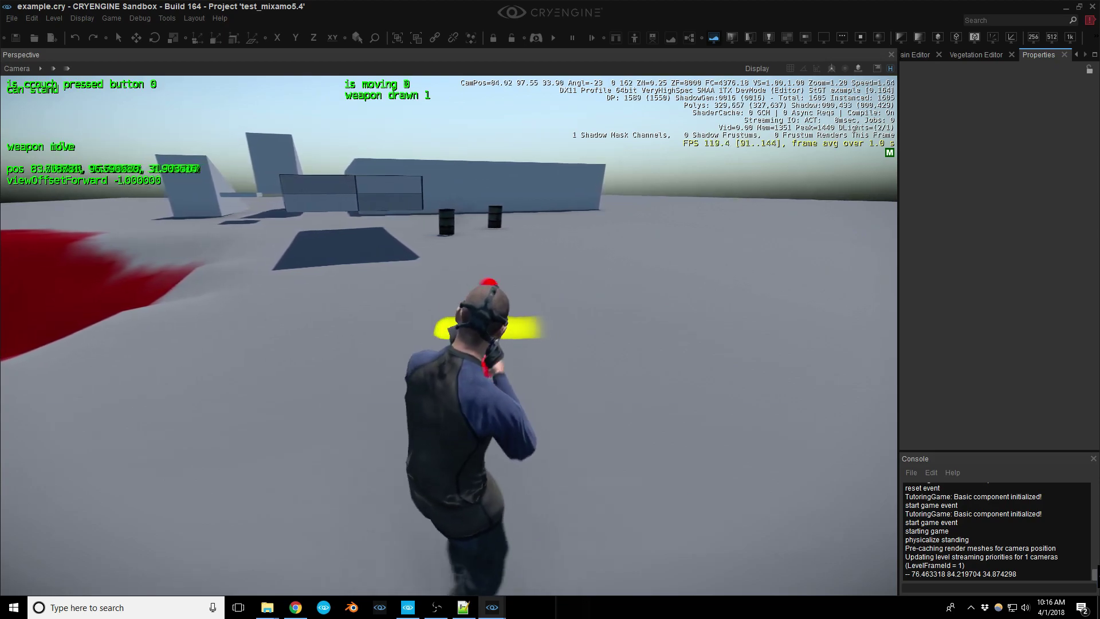
pyautogui.press('a')
pyautogui.press('d')
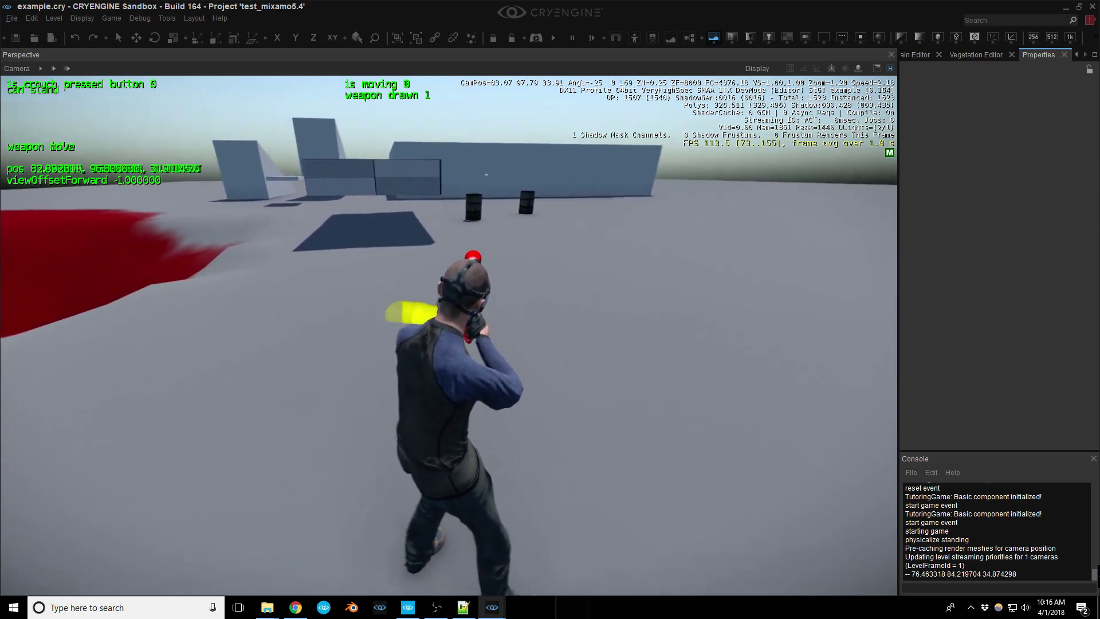
pyautogui.press('d')
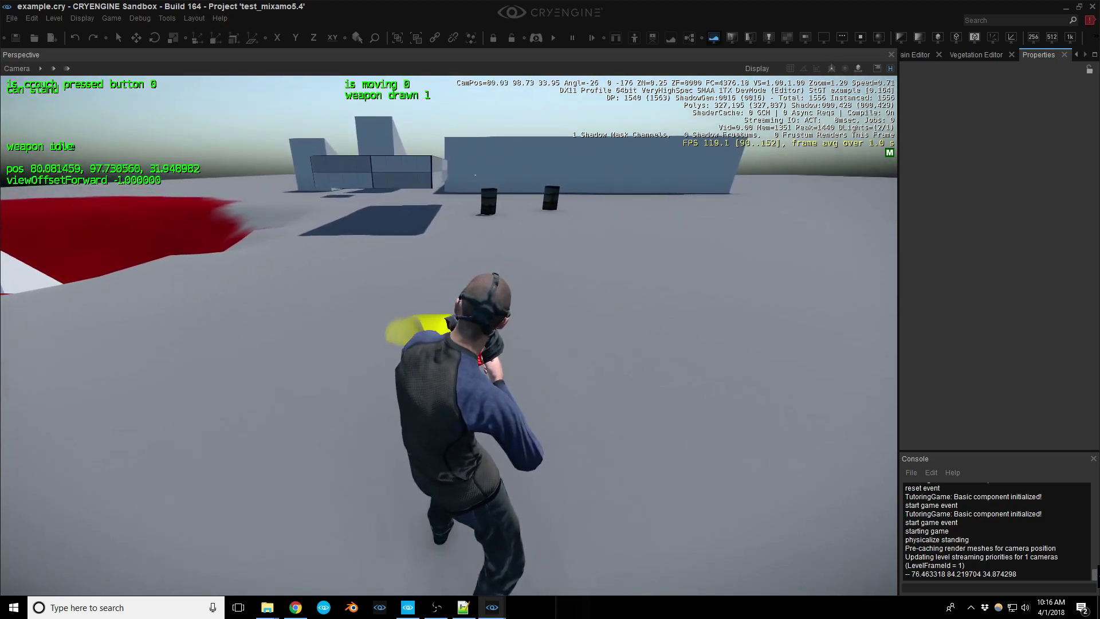
pyautogui.press('d')
pyautogui.press('d')
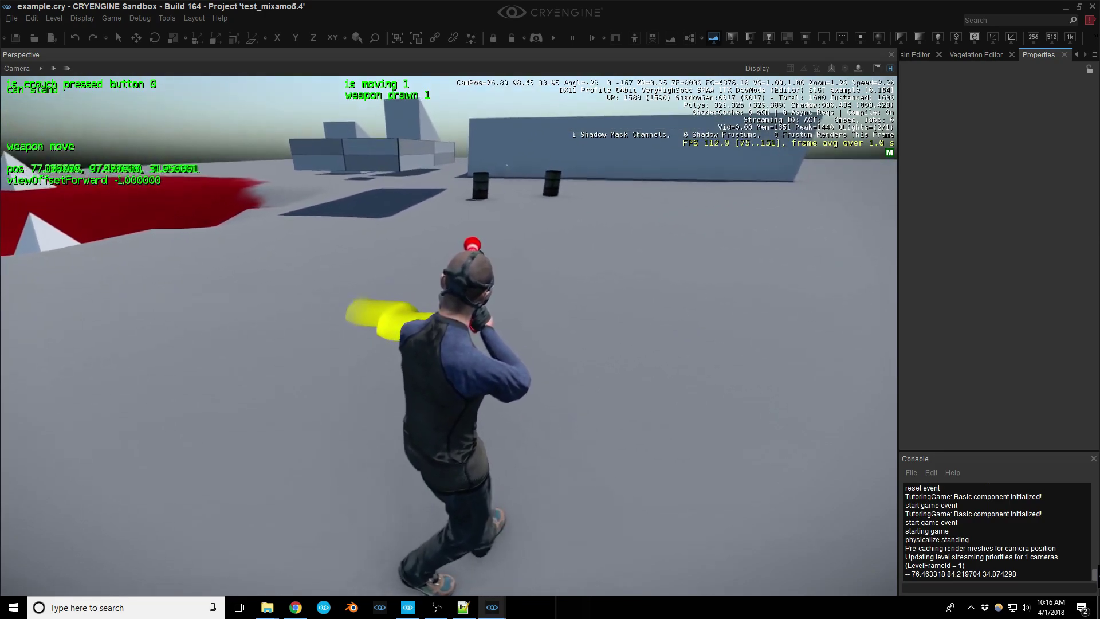
# Strafe back and forth in front of the two barrels, shoot one to test the metal hit, and exit game mode
pyautogui.press('a')
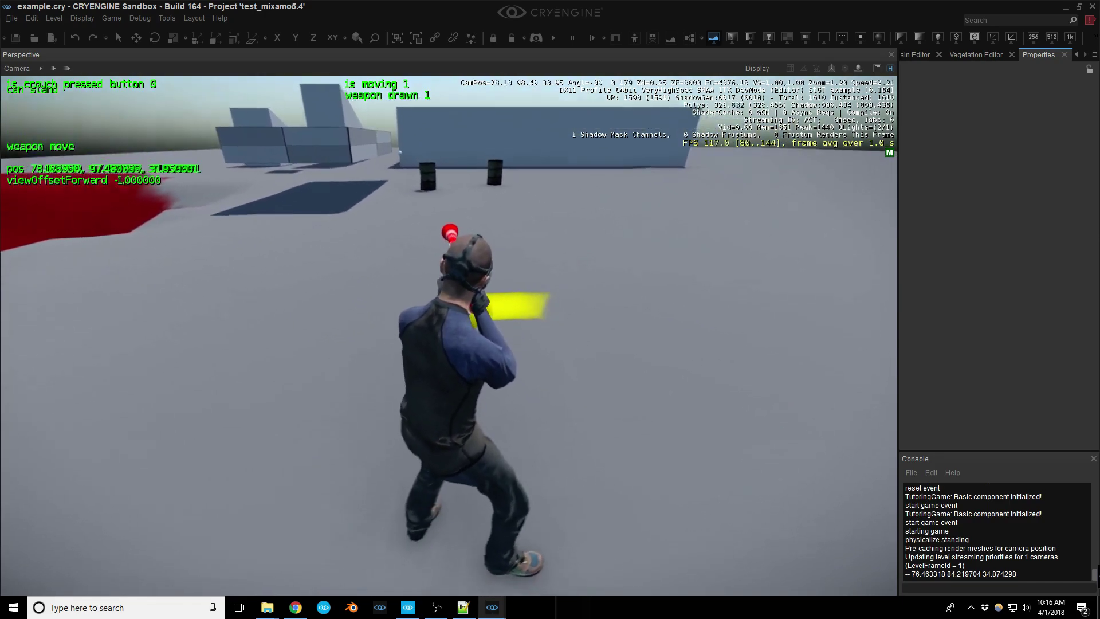
pyautogui.press('a')
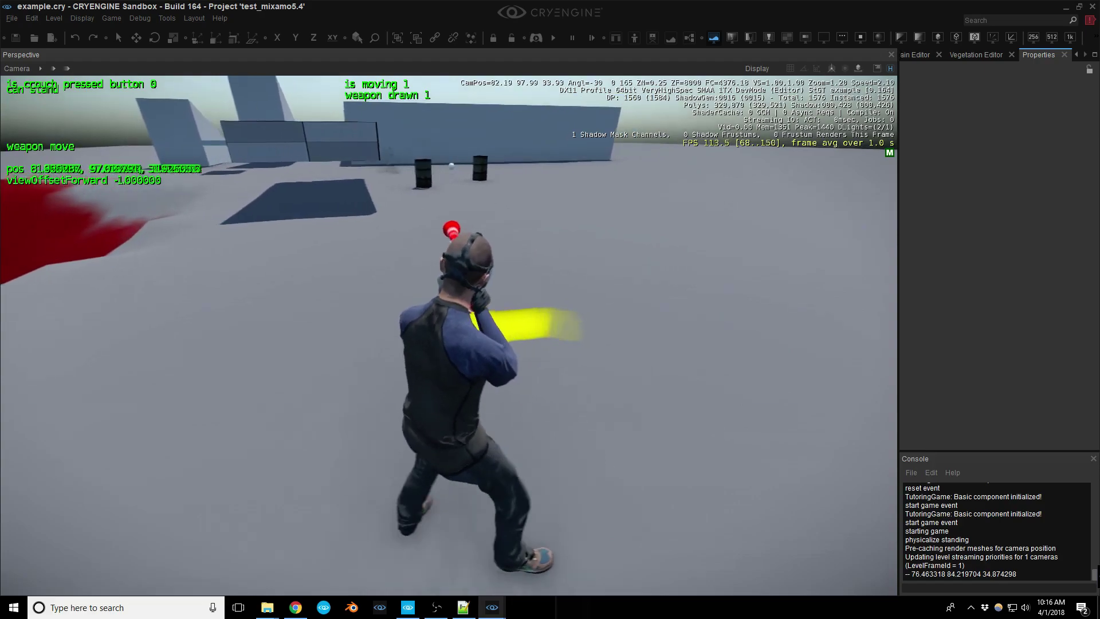
pyautogui.press('a')
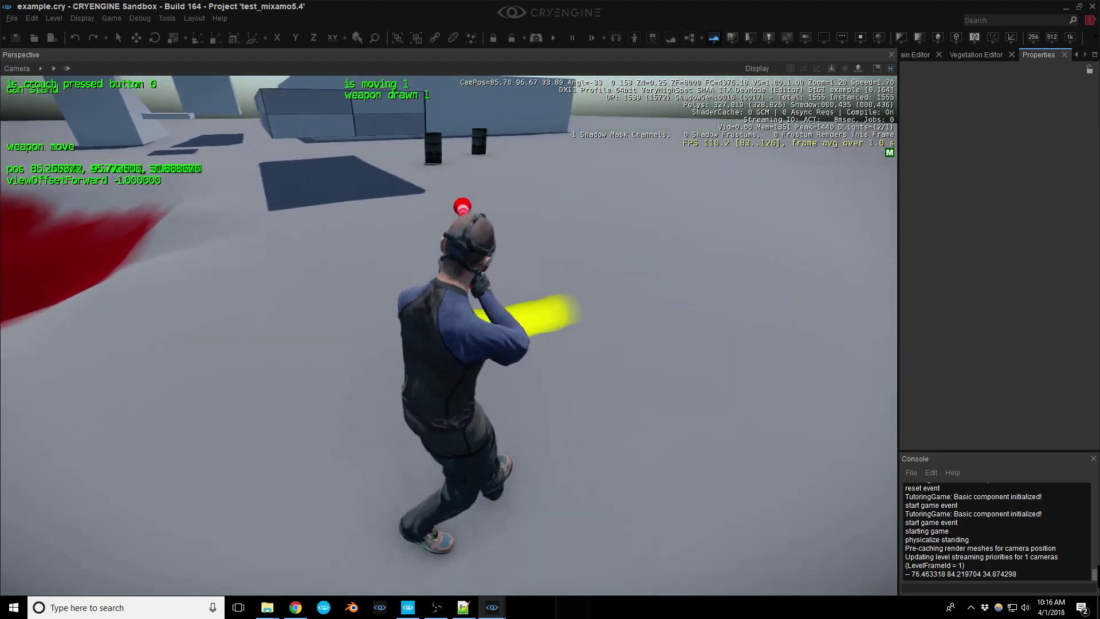
pyautogui.press('d')
pyautogui.press('d')
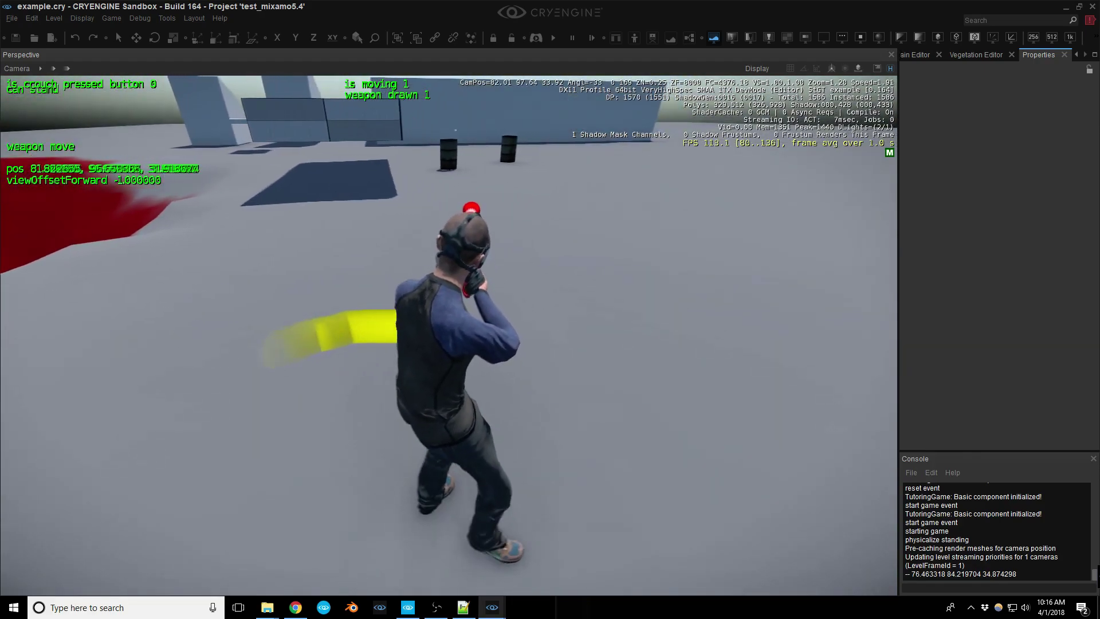
pyautogui.press('d')
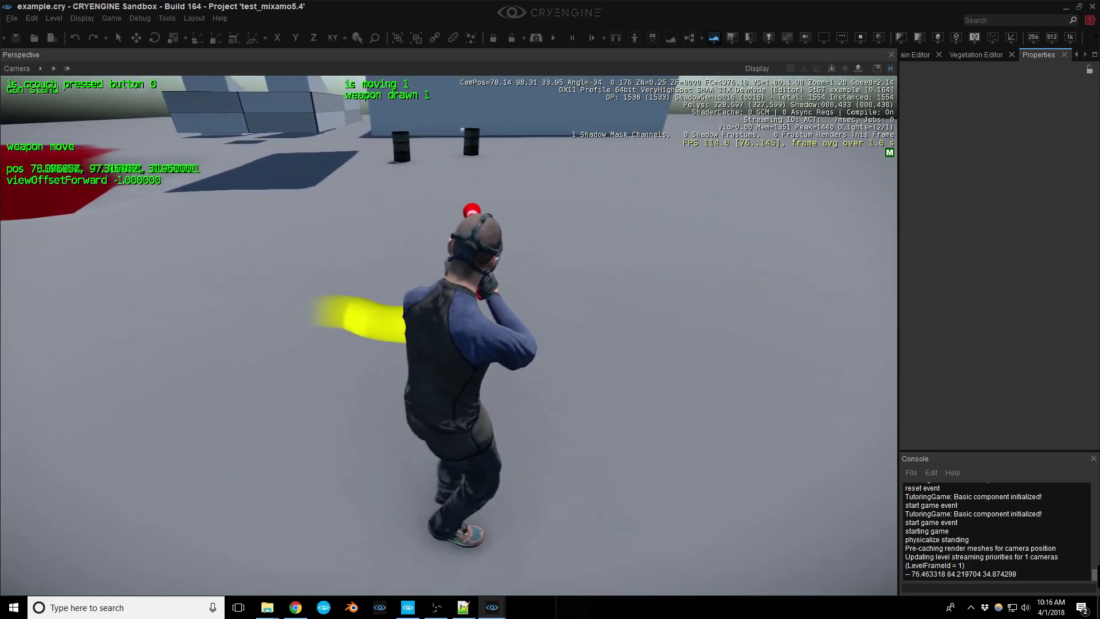
pyautogui.press('d')
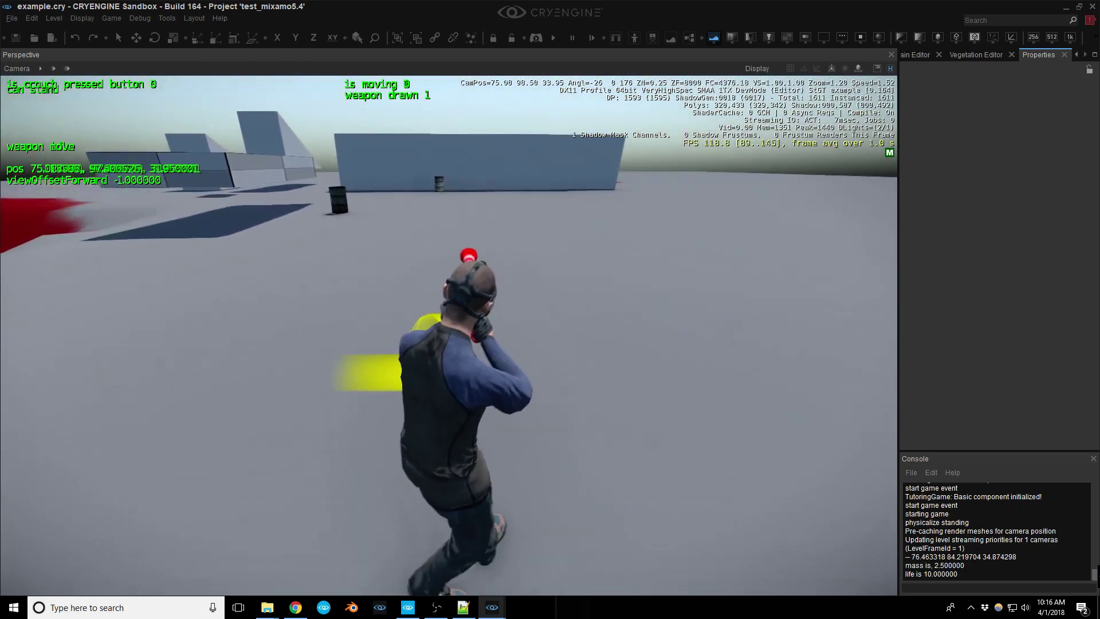
pyautogui.press('a')
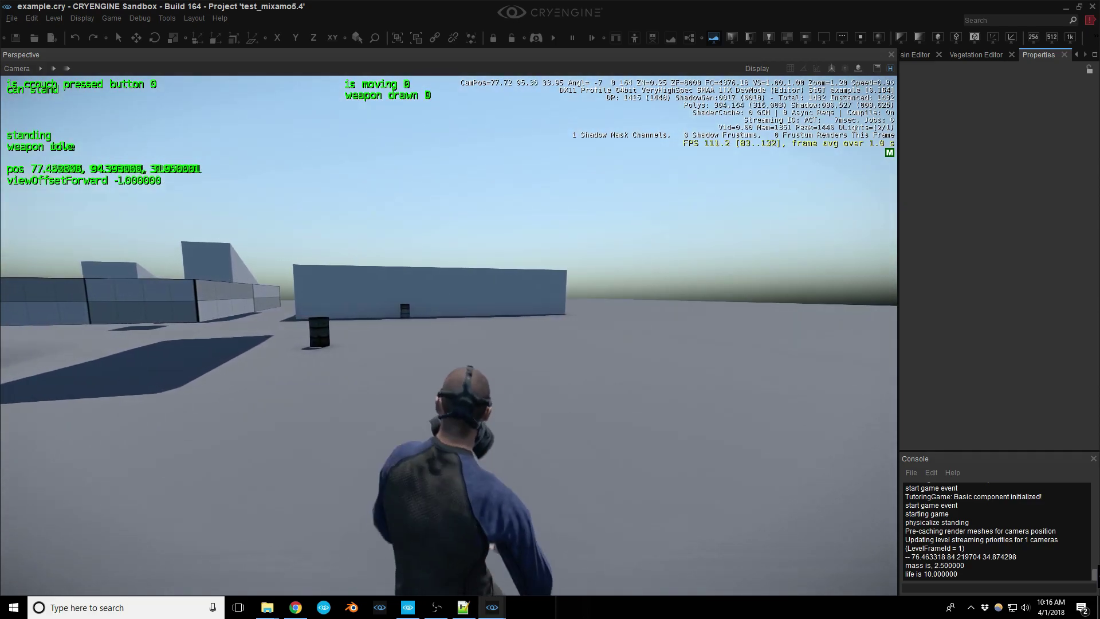
pyautogui.press('Escape')
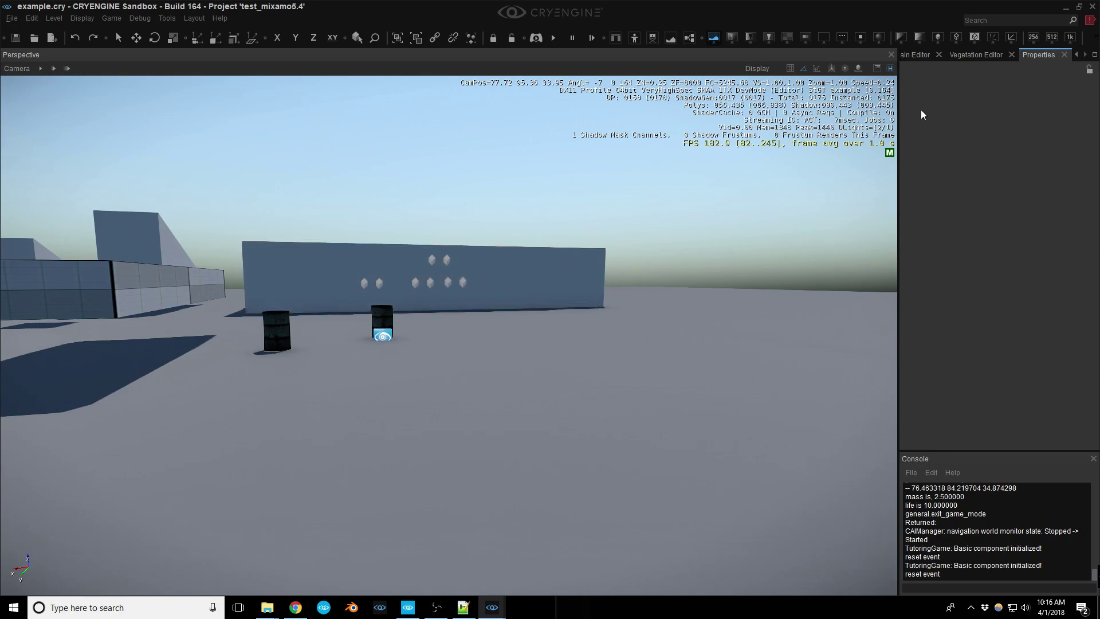
# Review the bullet hit effects in projectiles.xml in Notepad++, and in Sandbox stack the destroyable1 barrel on top of the other barrel
pyautogui.click(462, 608)
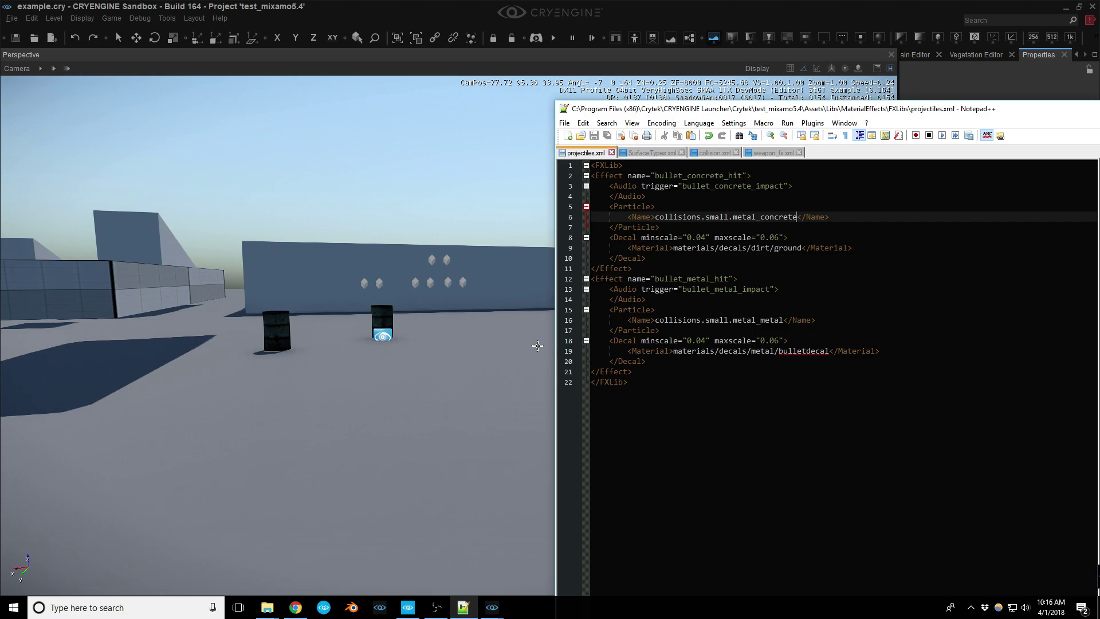
pyautogui.click(380, 333)
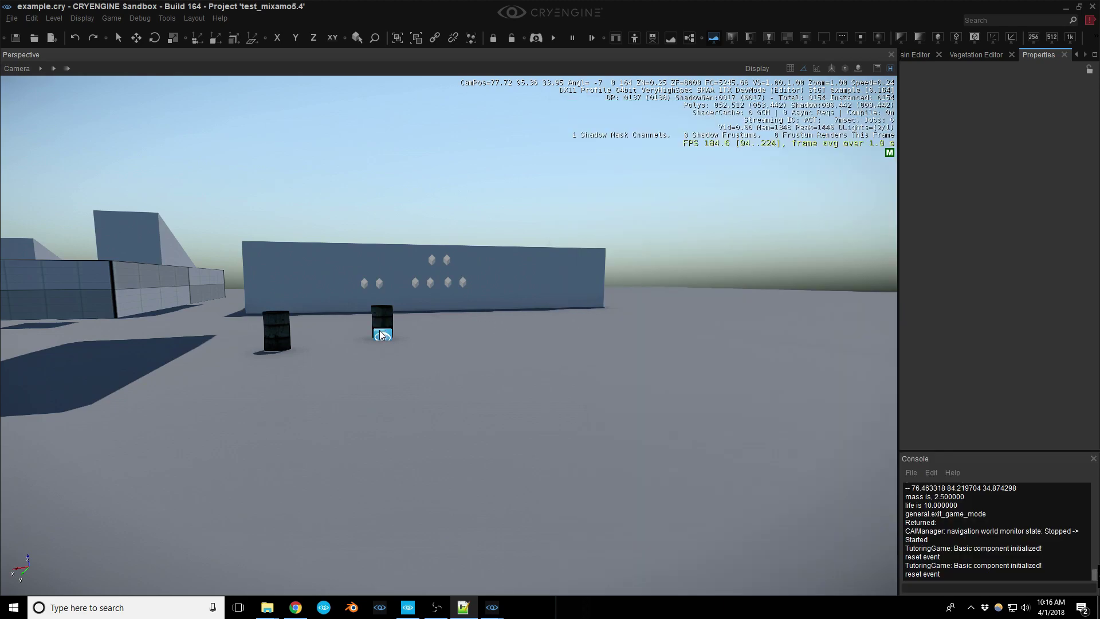
pyautogui.moveTo(403, 320)
pyautogui.mouseDown(button='right')
pyautogui.moveTo(335, 322)
pyautogui.moveTo(309, 291)
pyautogui.moveTo(348, 338)
pyautogui.moveTo(395, 339)
pyautogui.moveTo(390, 332)
pyautogui.mouseUp(button='right')
pyautogui.press('w')
pyautogui.press('a')
pyautogui.keyDown('ctrl'); pyautogui.keyDown('shift'); pyautogui.click(356, 344); pyautogui.keyUp('shift'); pyautogui.keyUp('ctrl')
pyautogui.press('w')
pyautogui.press('2')
pyautogui.moveTo(504, 335); pyautogui.dragTo(546, 316)
pyautogui.moveTo(529, 279); pyautogui.dragTo(509, 303)
pyautogui.press('s')
pyautogui.press('a')
pyautogui.moveTo(524, 305); pyautogui.dragTo(621, 312, button='right')
# Run the game and shoot the upper stacked barrel to test its metal bullet hit, and exit game mode
pyautogui.hotkey('ctrl', 'g')
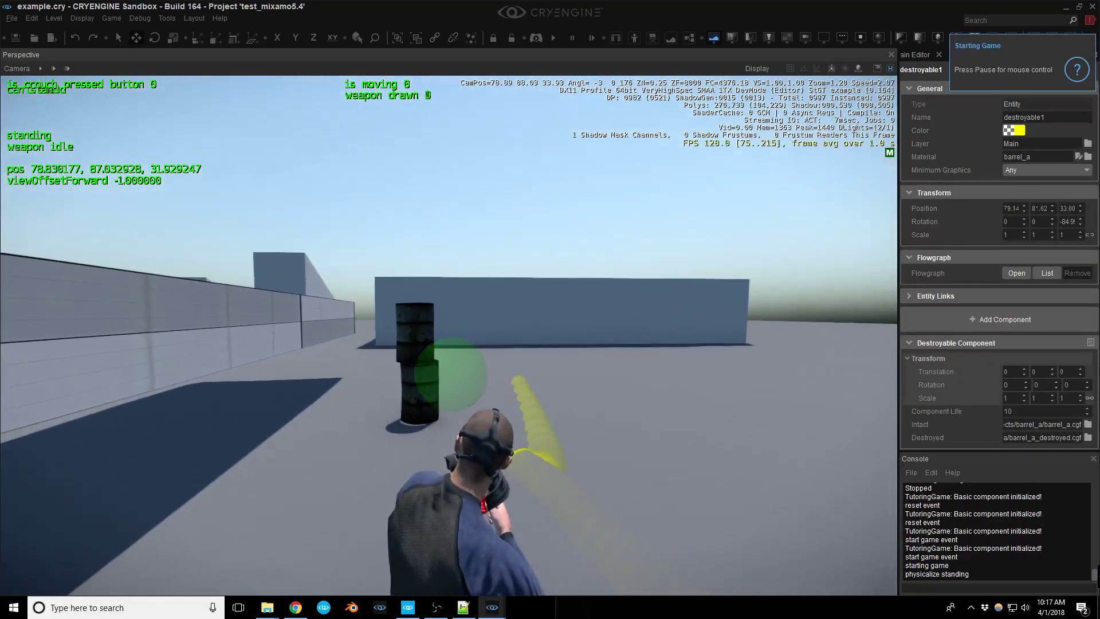
pyautogui.click(449, 336)
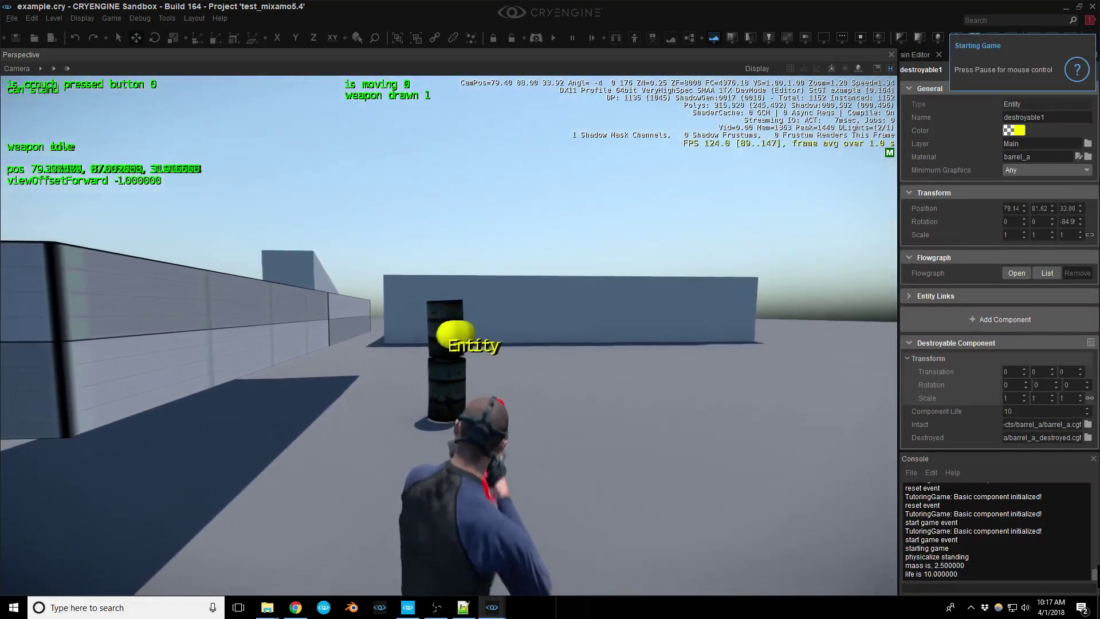
pyautogui.press('d')
pyautogui.press('s')
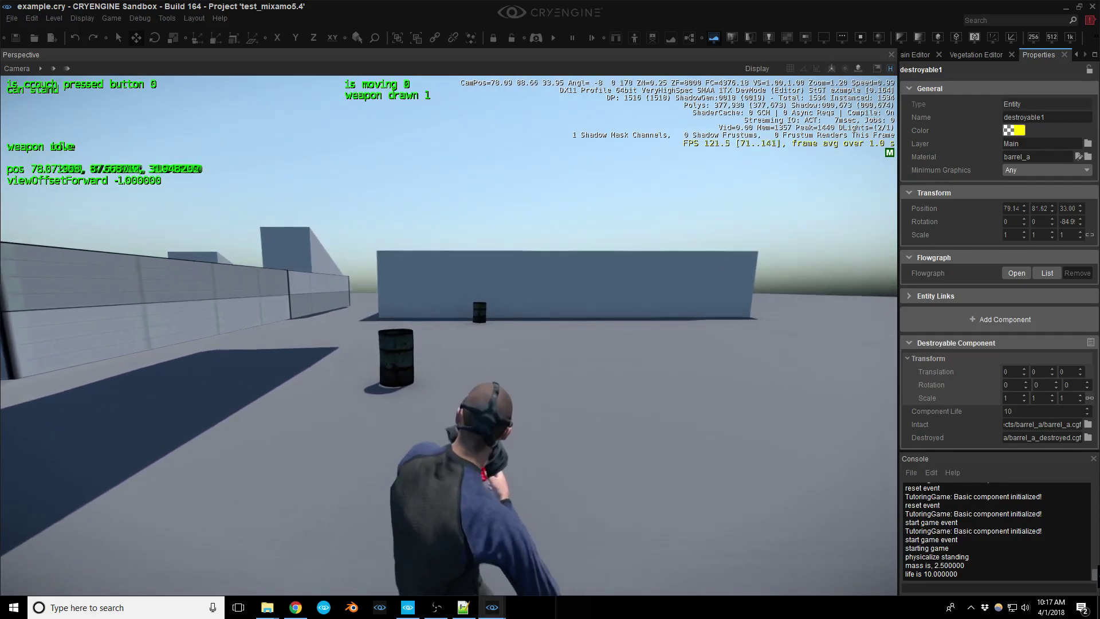
pyautogui.press('Escape')
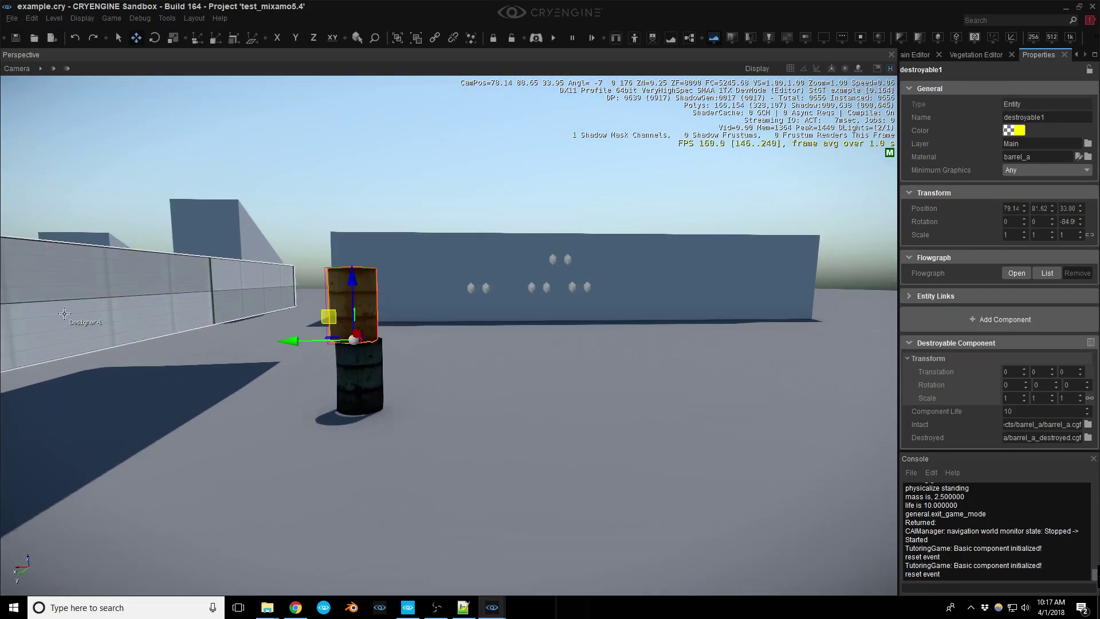
# Restart the game and fire at the long panelled wall and the upper barrel to check their impact particles and decals
pyautogui.hotkey('ctrl', 'g')
pyautogui.press('a')
pyautogui.press('1')
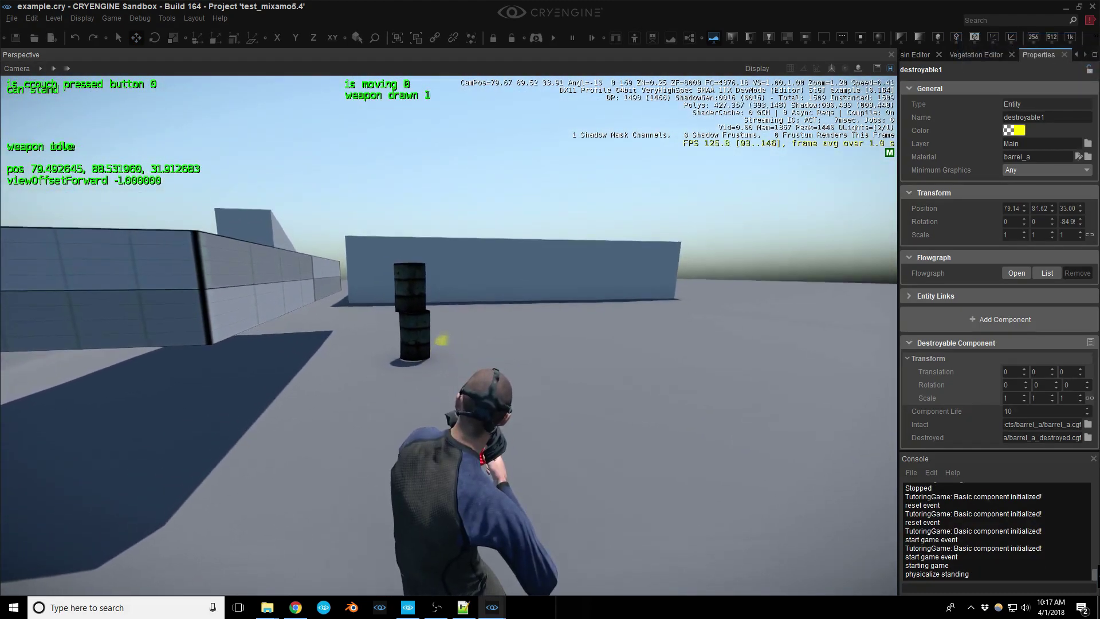
pyautogui.press('d')
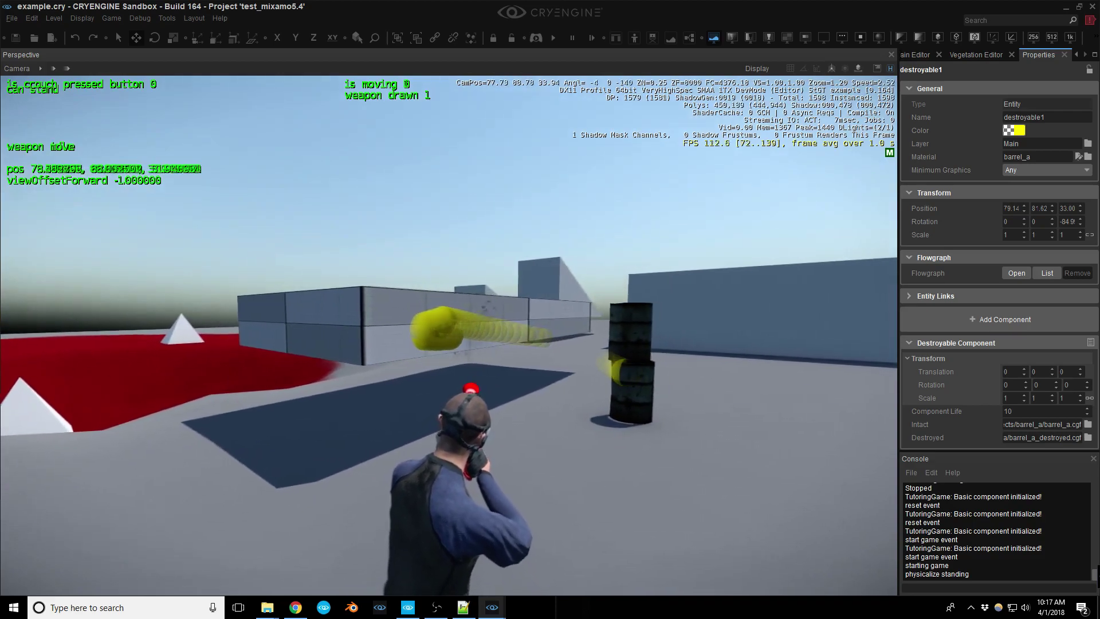
pyautogui.press('d')
pyautogui.click(449, 335)
pyautogui.press('a')
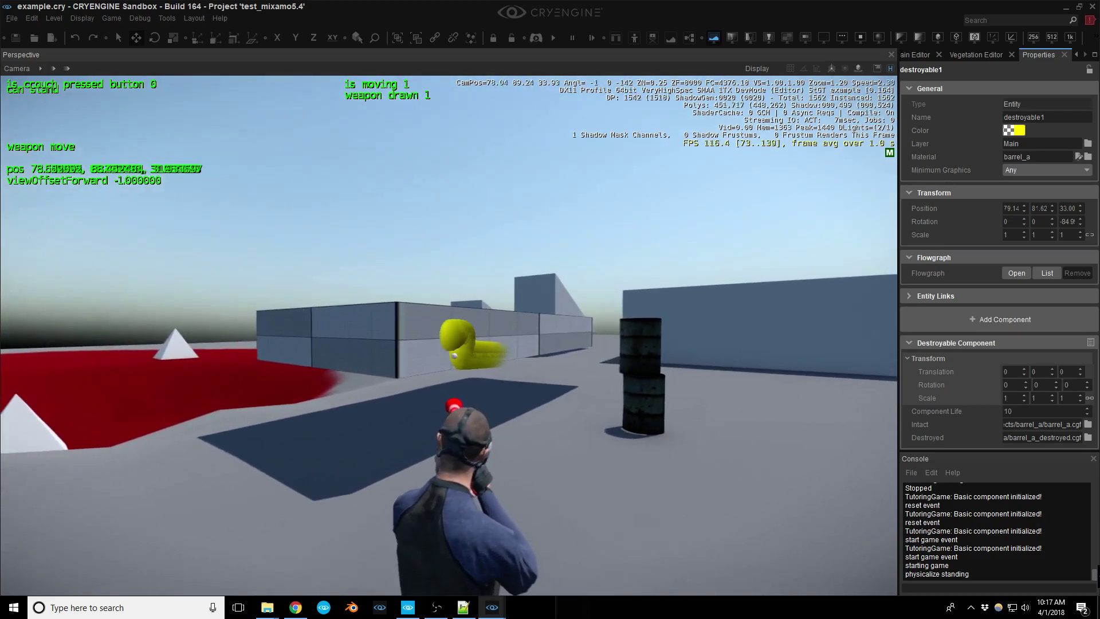
pyautogui.press('w')
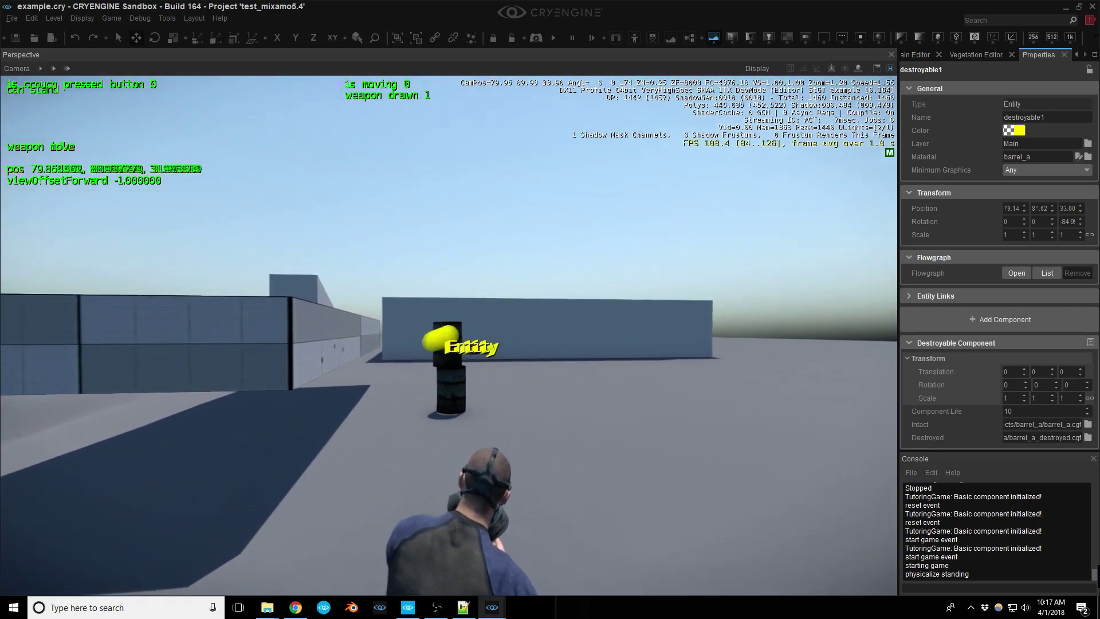
pyautogui.press('d')
pyautogui.press('a')
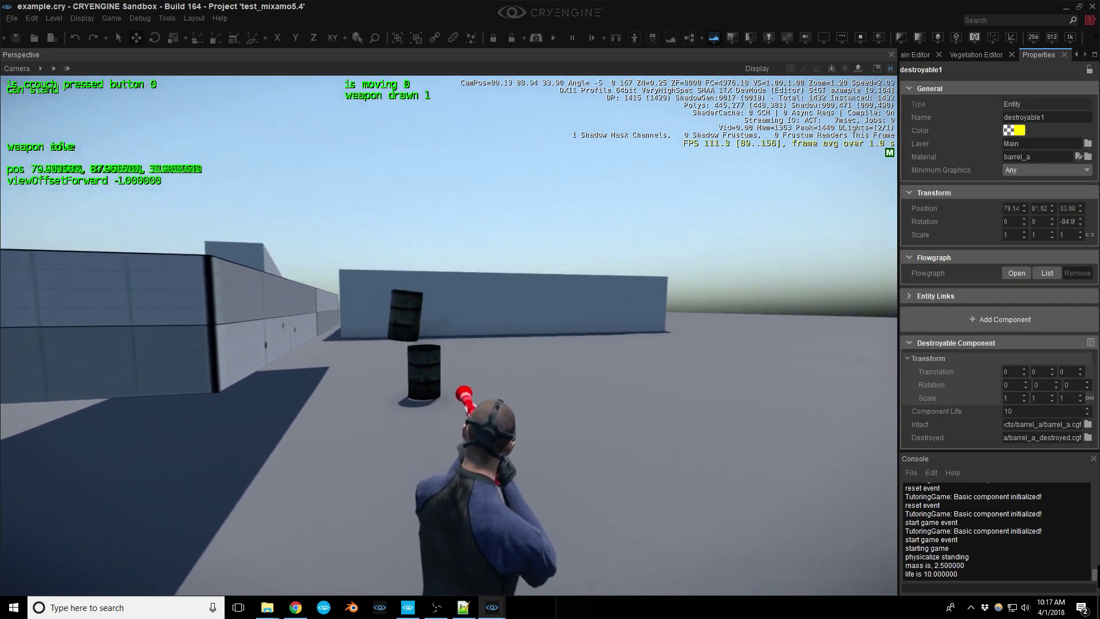